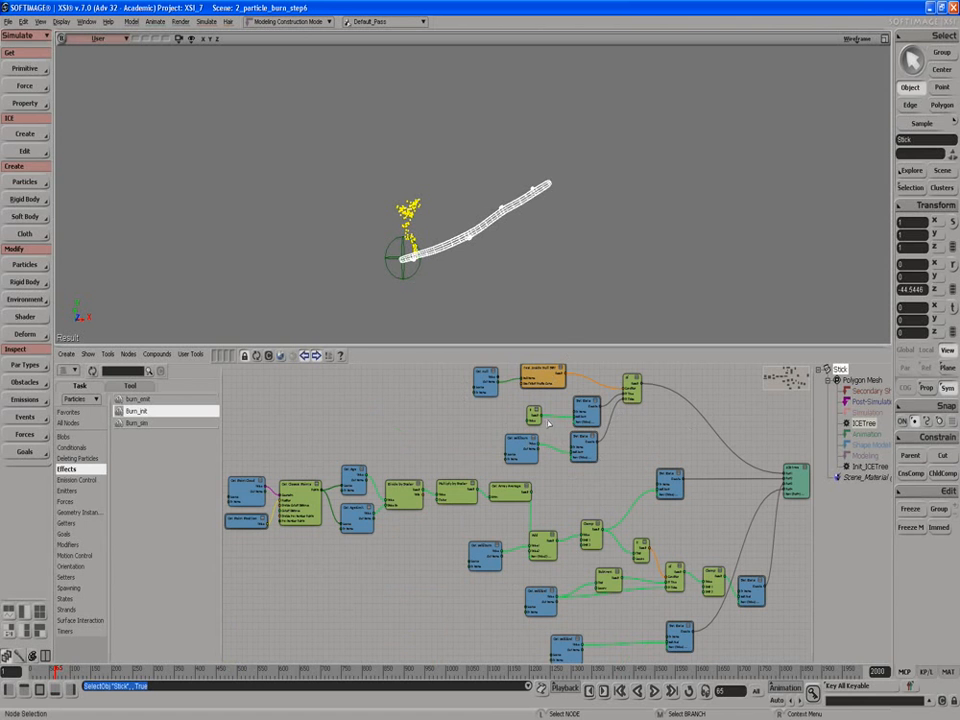
Step: Open the Stick's Init_ICETree and group its Get self.PointLocation, Get burn and Set Data nodes into a compound
{"action": "key", "text": "s"}
{"action": "mouse_move", "coordinate": [597, 415]}
{"action": "left_mouse_down"}
{"action": "mouse_move", "coordinate": [599, 459]}
{"action": "mouse_move", "coordinate": [599, 414]}
{"action": "left_mouse_up"}
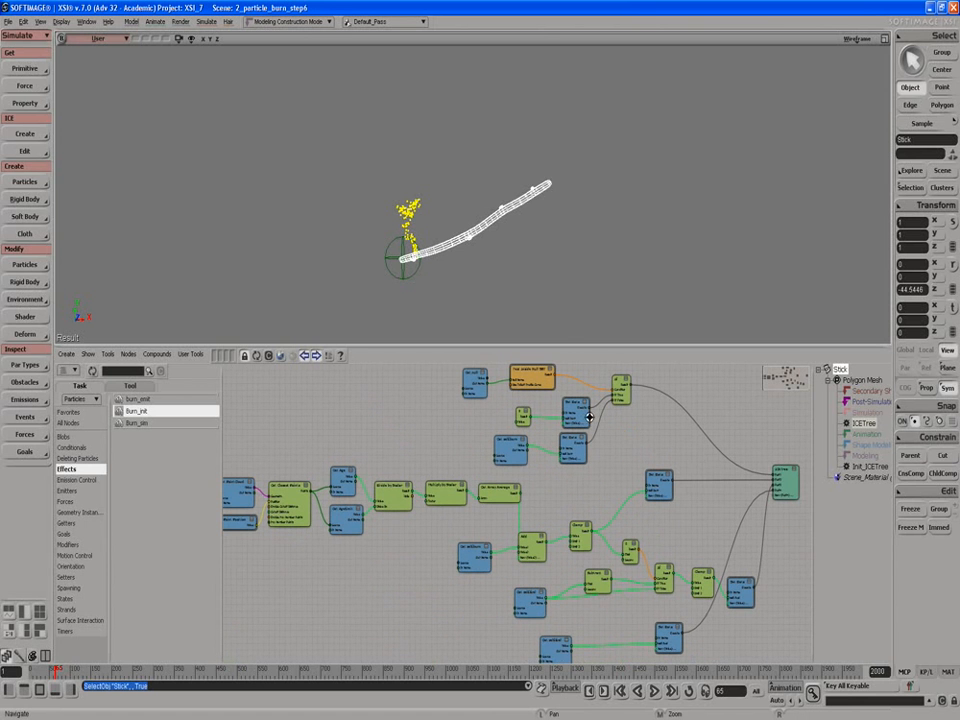
{"action": "left_click", "coordinate": [870, 466]}
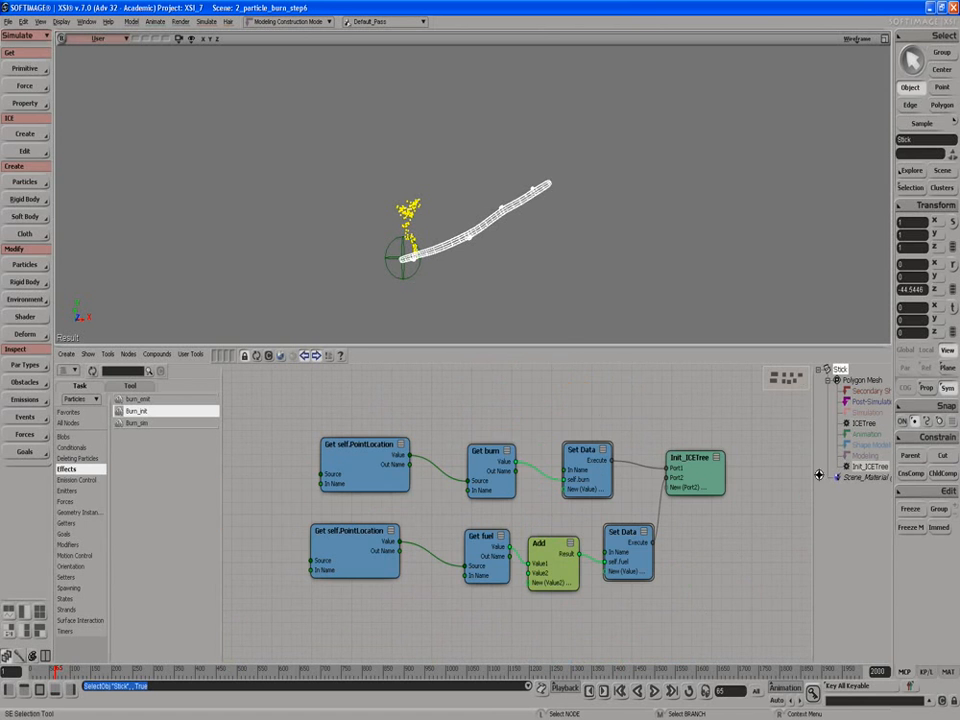
{"action": "key", "text": "s"}
{"action": "left_click_drag", "start_coordinate": [320, 418], "coordinate": [524, 512]}
{"action": "left_click_drag", "start_coordinate": [584, 484], "coordinate": [585, 486]}
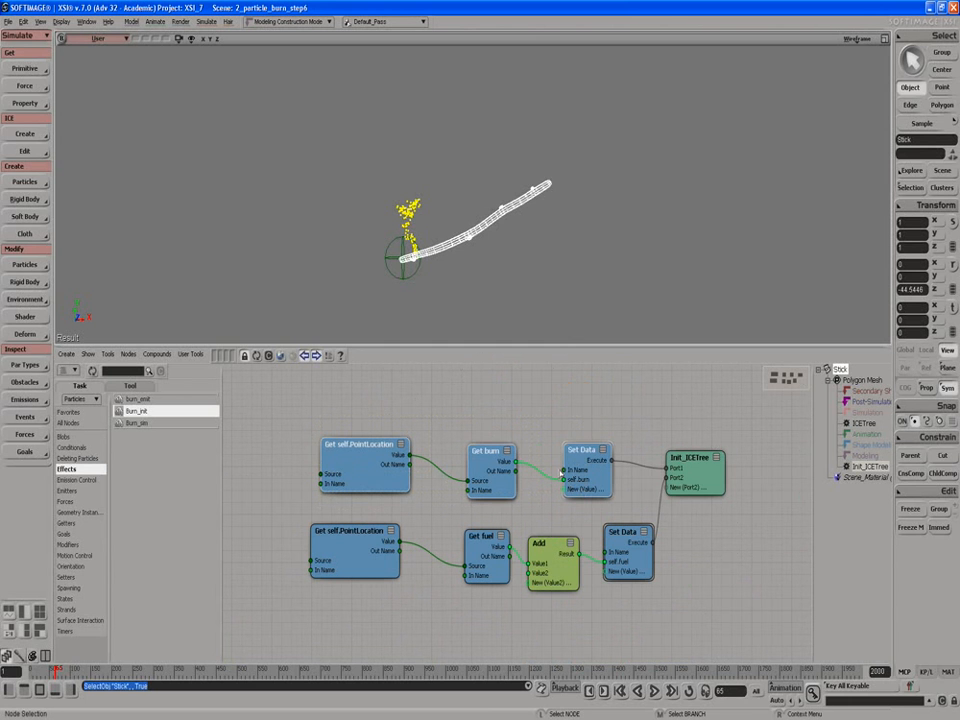
{"action": "right_click", "coordinate": [586, 466]}
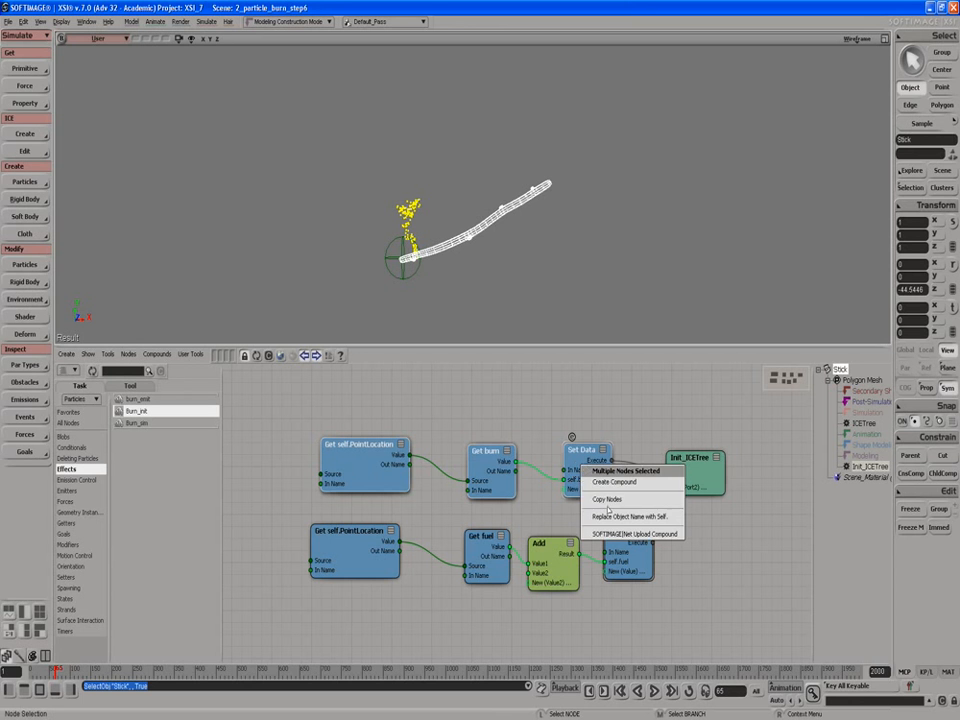
{"action": "left_click", "coordinate": [604, 486]}
Step: Name the compound made from the burn nodes "init burn" in its compound properties
{"action": "right_click", "coordinate": [470, 455]}
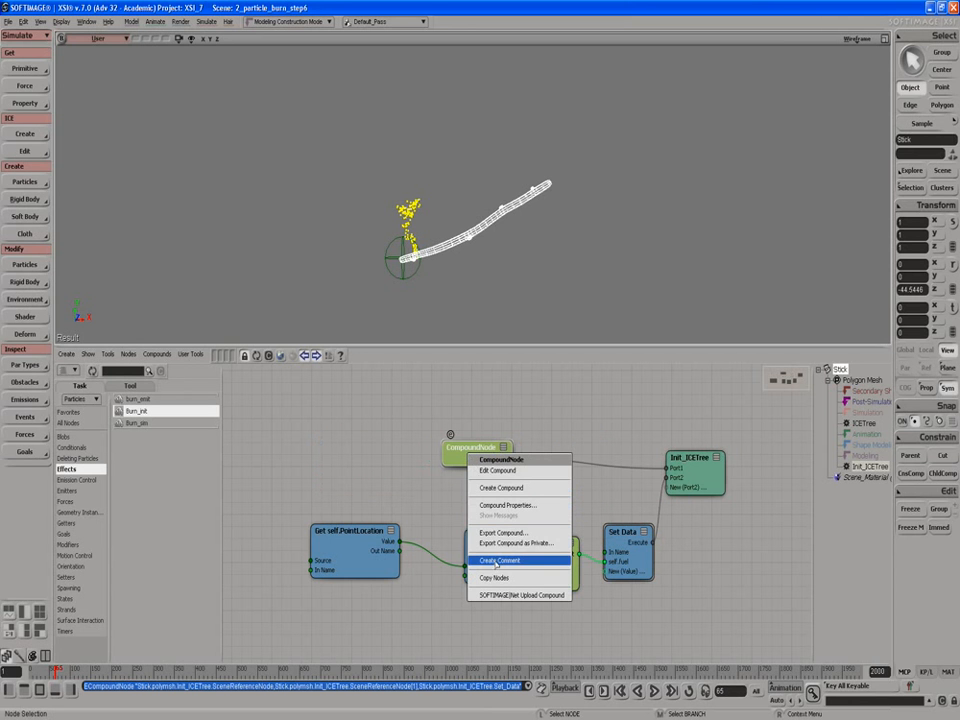
{"action": "left_click", "coordinate": [493, 505]}
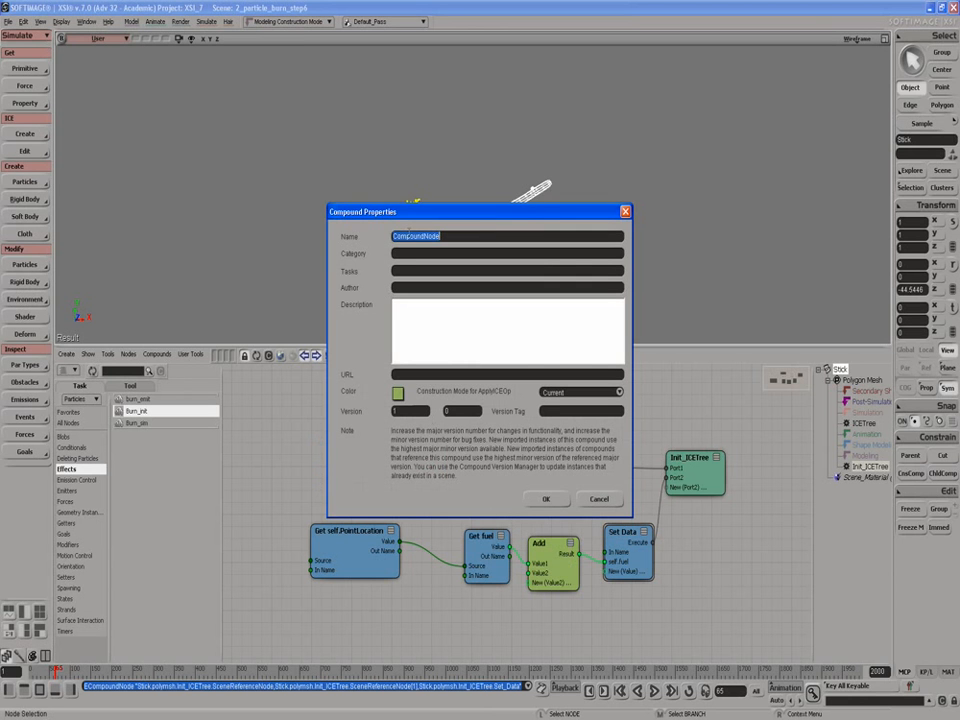
{"action": "type", "text": "m"}
{"action": "left_click", "coordinate": [546, 498]}
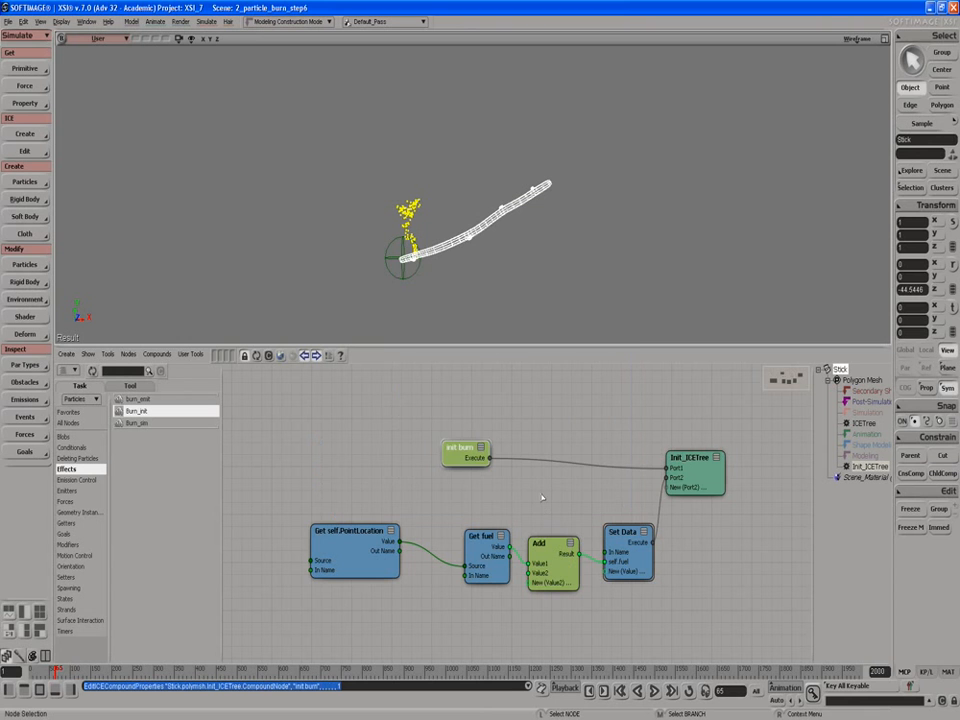
Step: Group the fuel branch's Get self.PointLocation, Get fuel, Add and Set Data nodes into a compound
{"action": "right_click", "coordinate": [617, 552]}
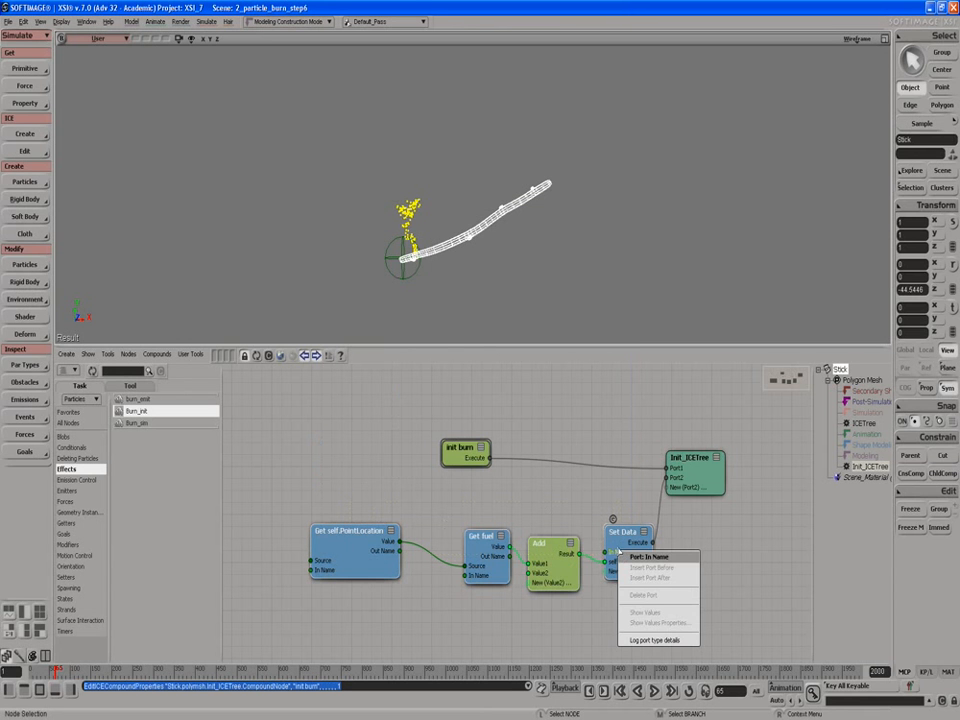
{"action": "left_click", "coordinate": [614, 543]}
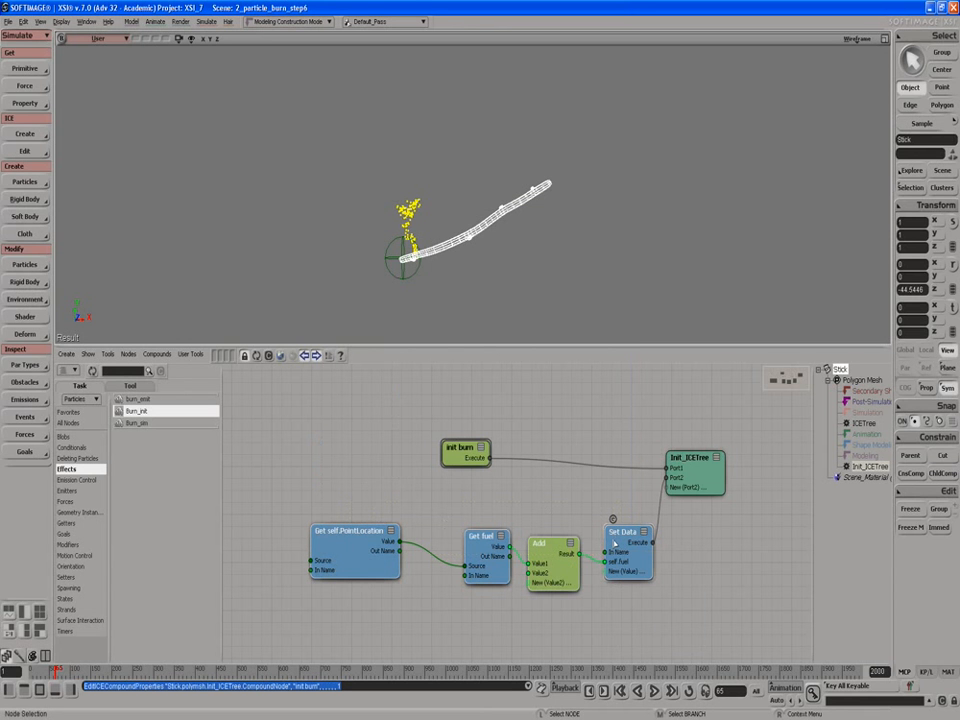
{"action": "right_click", "coordinate": [615, 542]}
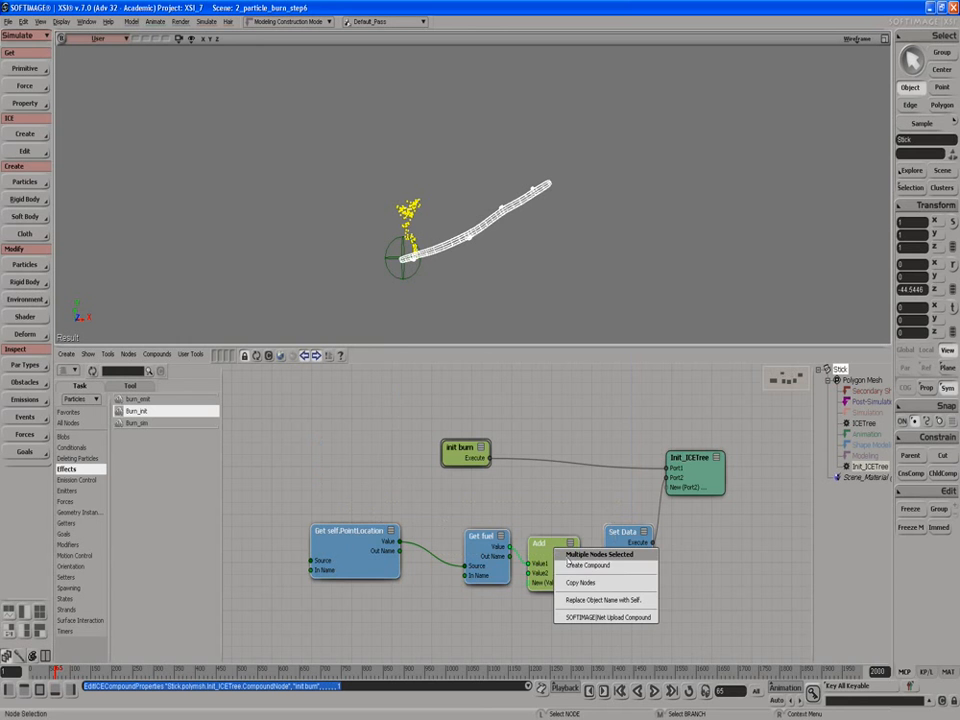
{"action": "left_click", "coordinate": [600, 515]}
{"action": "left_click_drag", "start_coordinate": [327, 503], "coordinate": [621, 570]}
{"action": "right_click", "coordinate": [620, 541]}
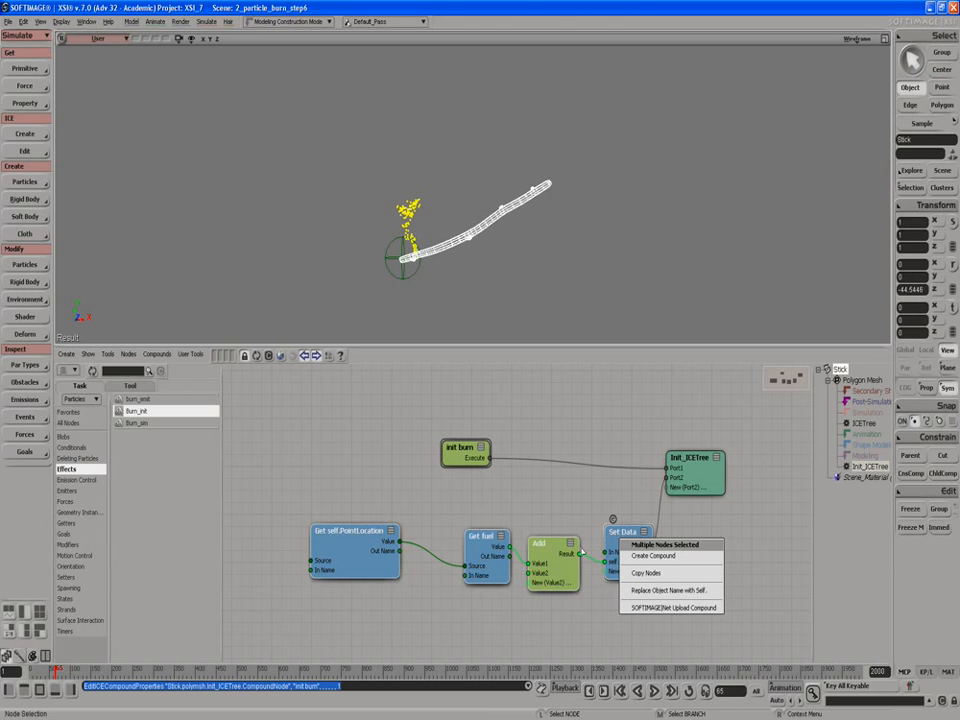
{"action": "right_click", "coordinate": [618, 534]}
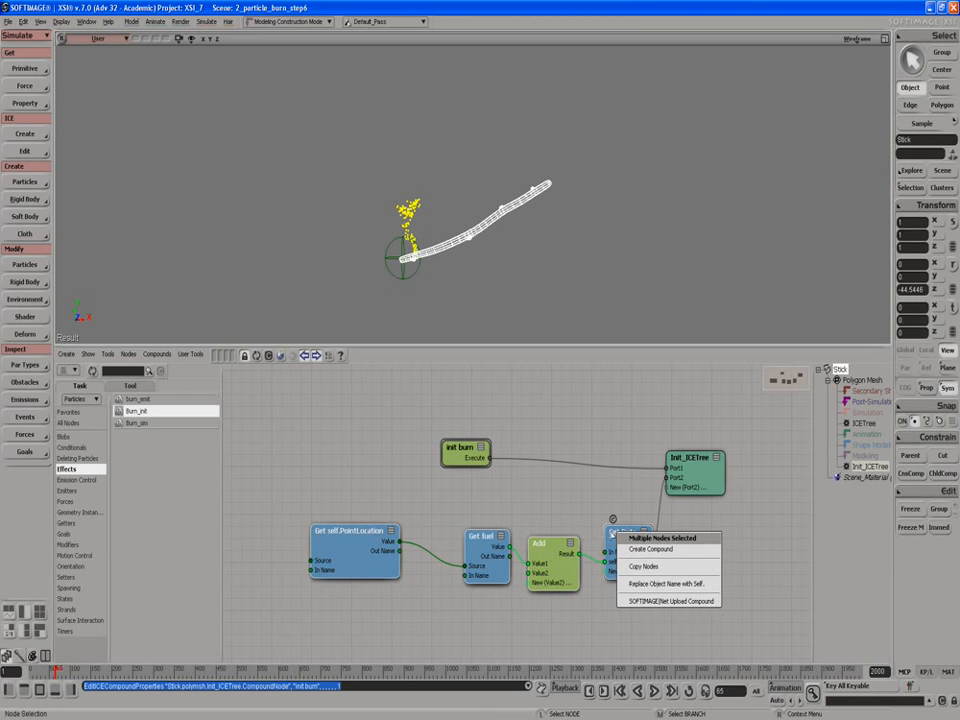
{"action": "right_click", "coordinate": [614, 554]}
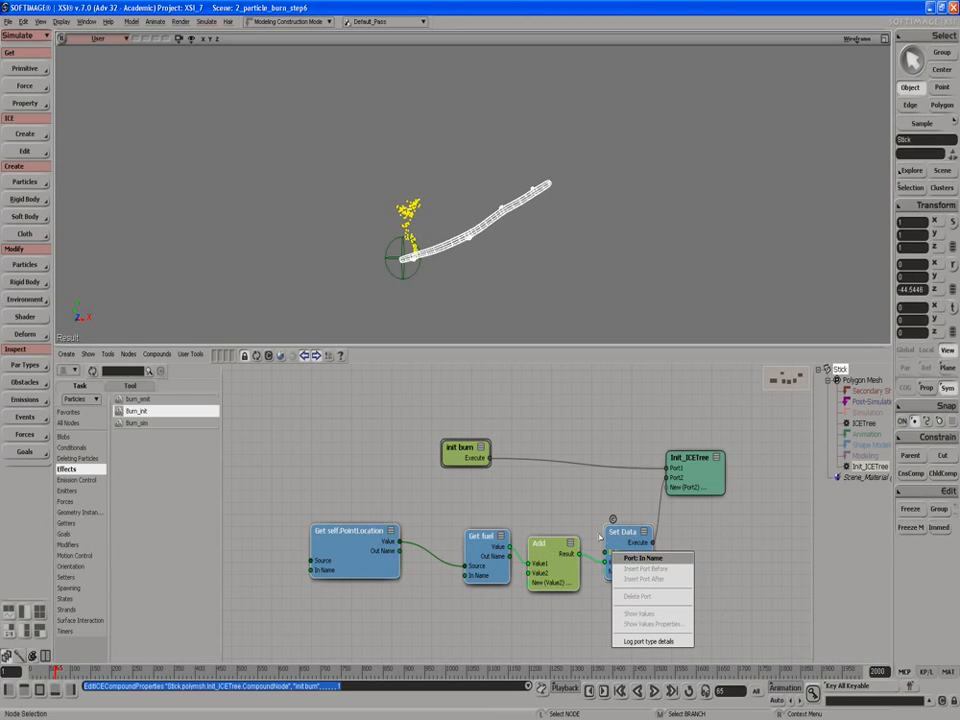
{"action": "left_click", "coordinate": [614, 541]}
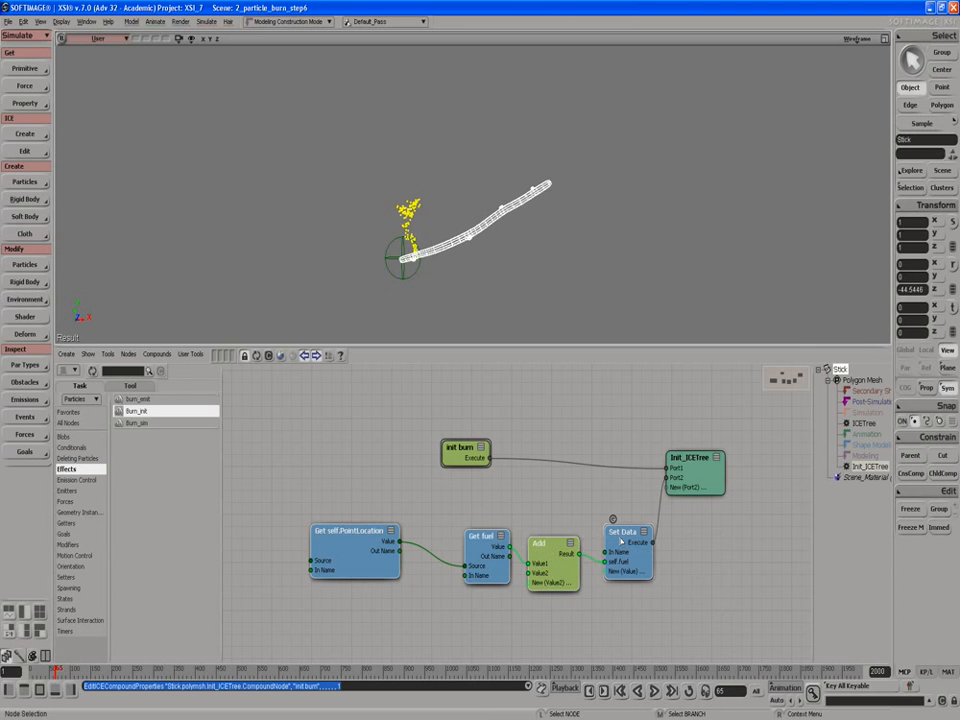
{"action": "right_click", "coordinate": [618, 543]}
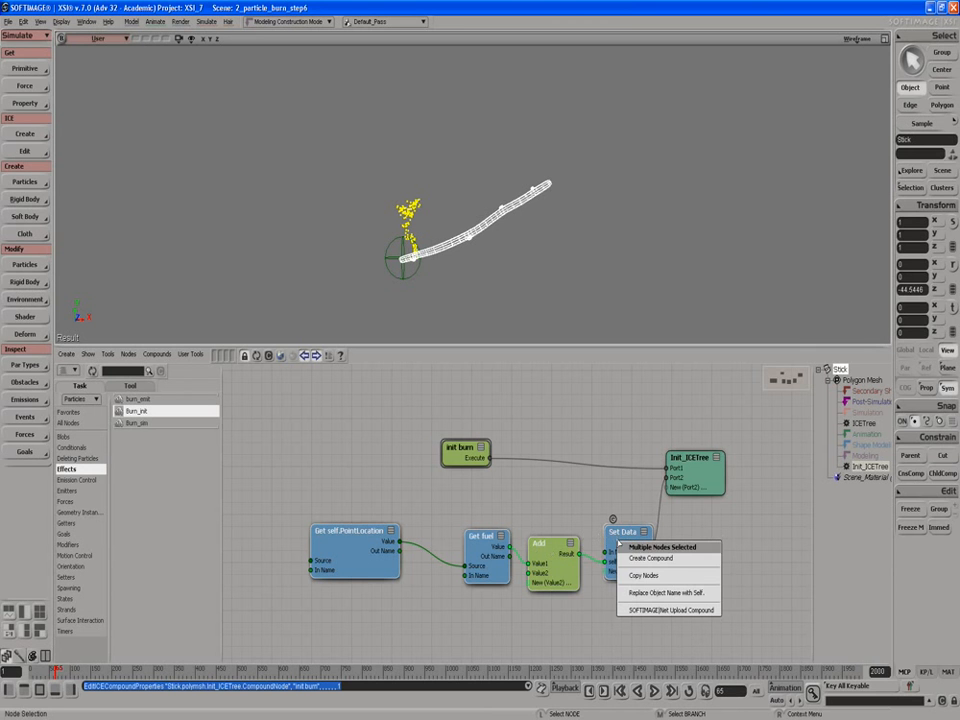
{"action": "left_click", "coordinate": [650, 557]}
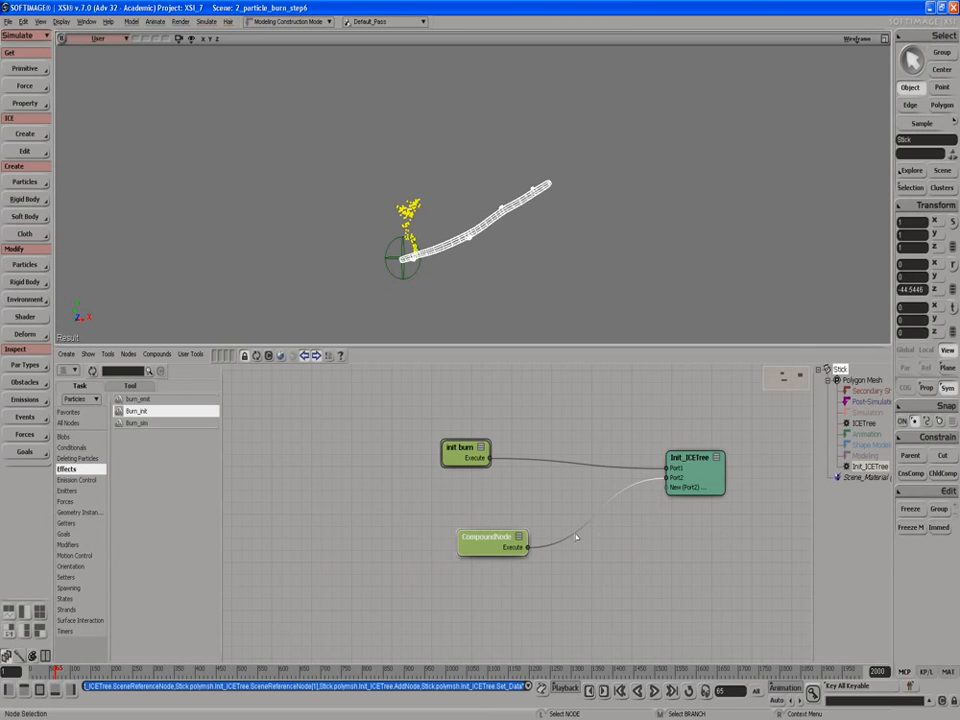
Step: Name the fuel compound "init fuel" and stack both init compounds closer to the Init_ICETree node
{"action": "right_click", "coordinate": [493, 546]}
{"action": "left_click", "coordinate": [503, 596]}
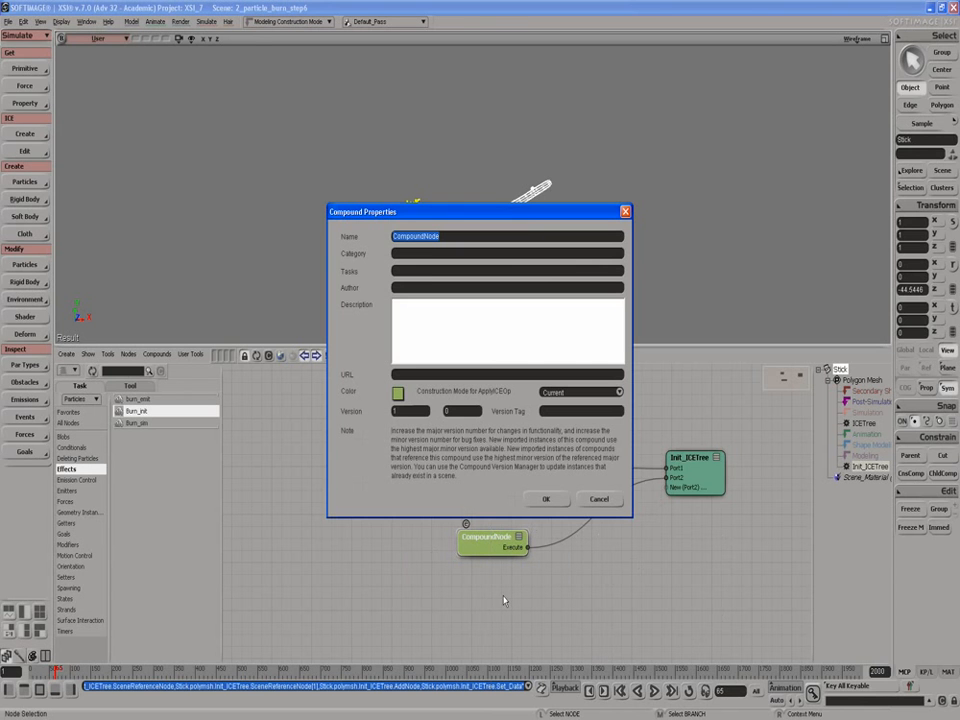
{"action": "type", "text": "B"}
{"action": "left_click", "coordinate": [546, 498]}
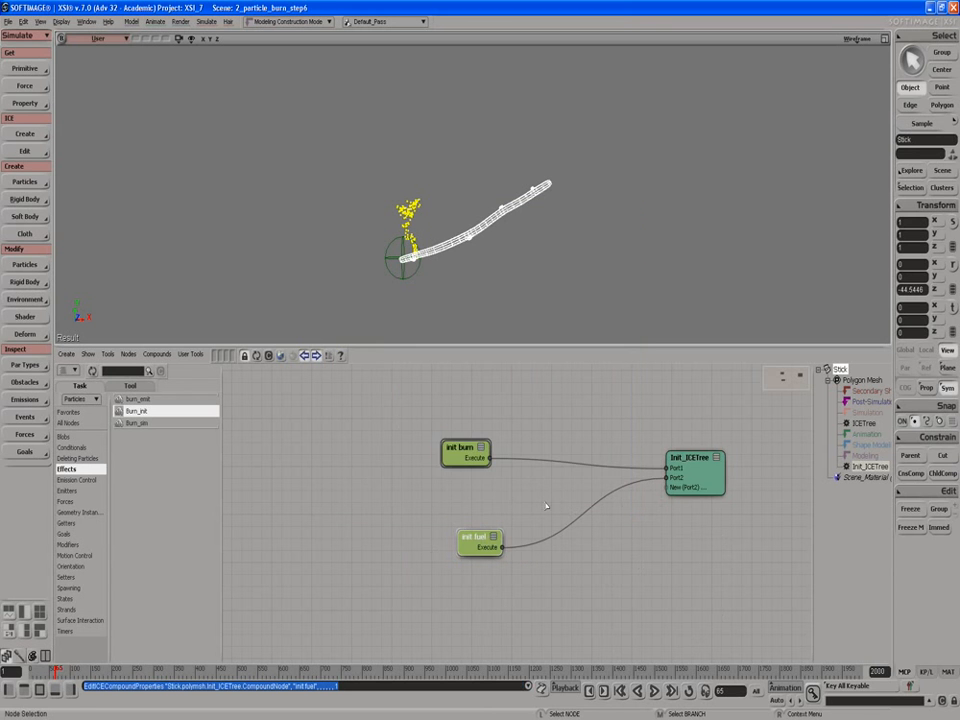
{"action": "left_click_drag", "start_coordinate": [464, 457], "coordinate": [524, 468]}
{"action": "mouse_move", "coordinate": [477, 548]}
{"action": "left_mouse_down"}
{"action": "mouse_move", "coordinate": [503, 521]}
{"action": "mouse_move", "coordinate": [522, 518]}
{"action": "left_mouse_up"}
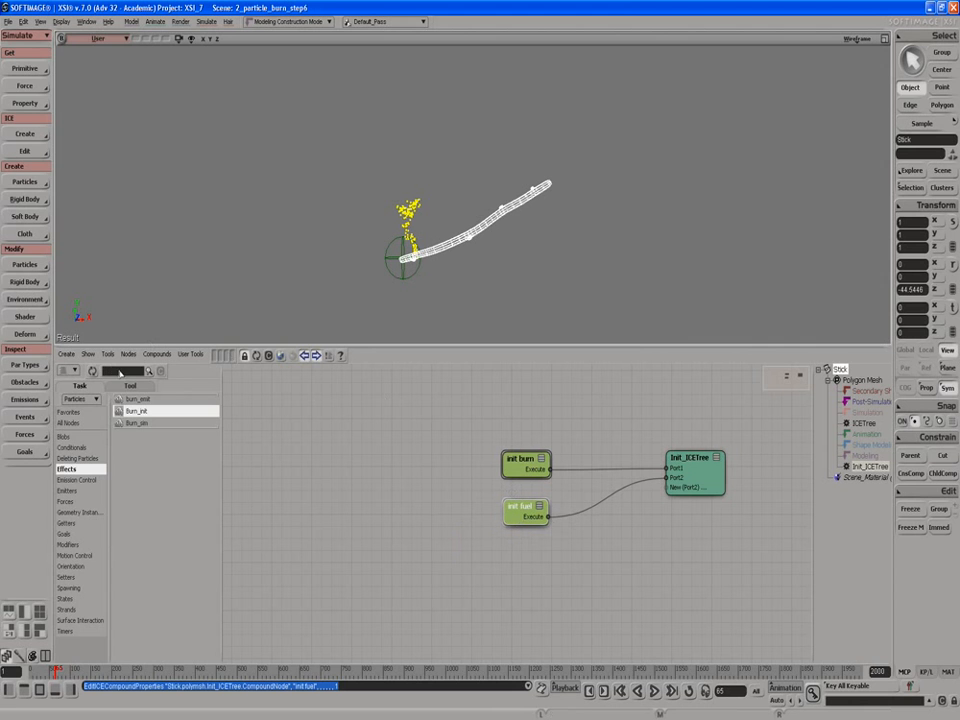
Step: Find the Execute node with the filter "exe" and add it to the graph near the Init_ICETree node
{"action": "left_click", "coordinate": [121, 372]}
{"action": "type", "text": "ex"}
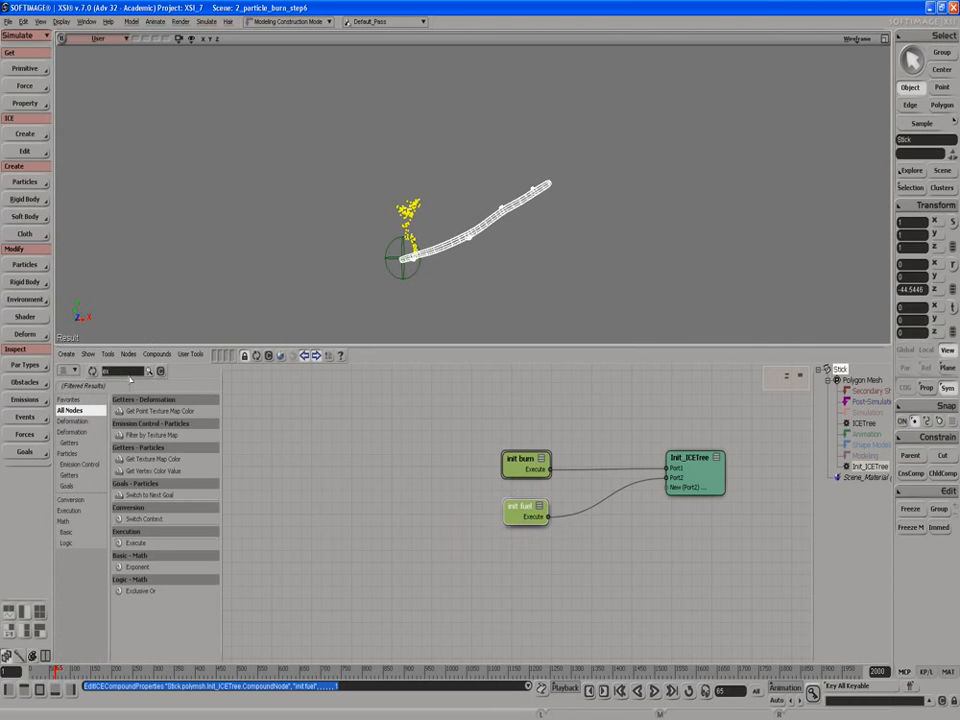
{"action": "type", "text": "e"}
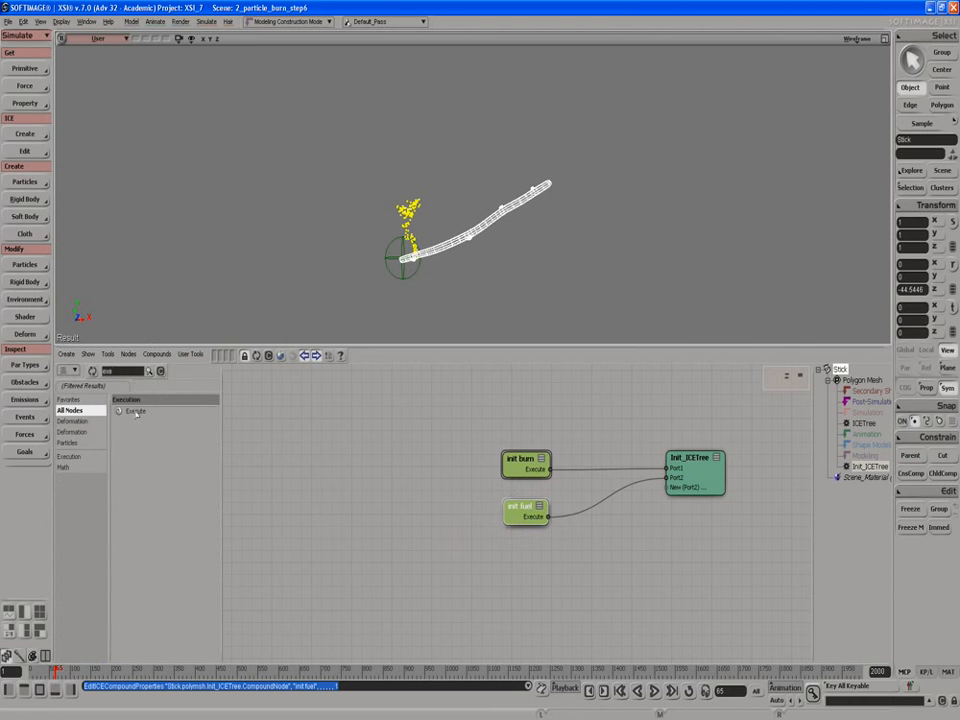
{"action": "mouse_move", "coordinate": [135, 411]}
{"action": "left_mouse_down"}
{"action": "mouse_move", "coordinate": [550, 450]}
{"action": "mouse_move", "coordinate": [597, 442]}
{"action": "left_mouse_up"}
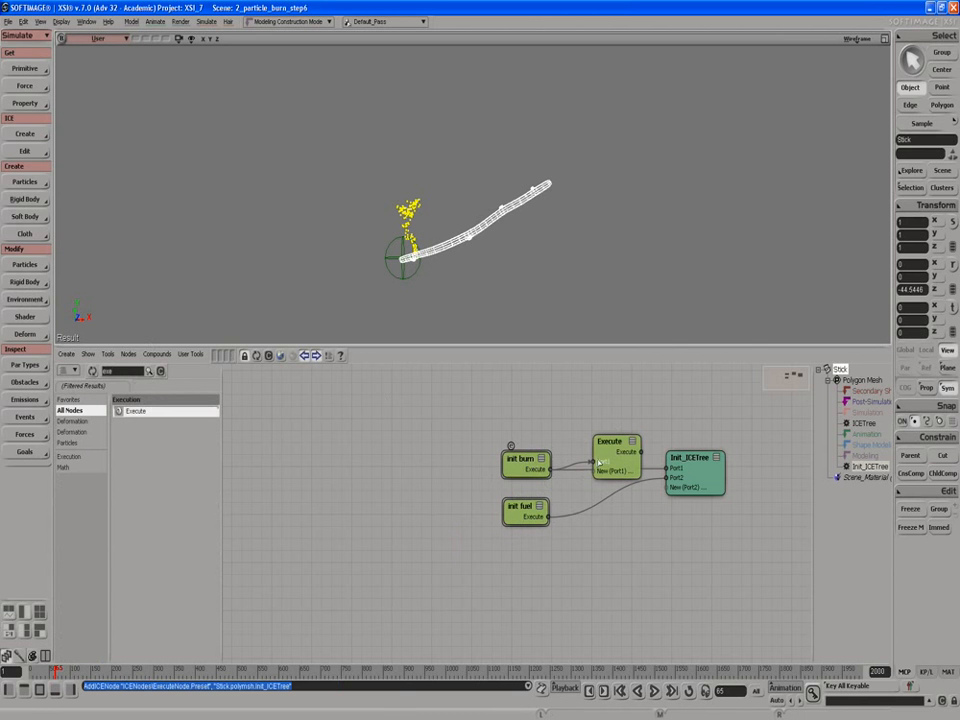
Step: Wire init burn and init fuel into Execute, link Execute to Init_ICETree's Port1, and disconnect Port2
{"action": "left_click_drag", "start_coordinate": [599, 462], "coordinate": [600, 463]}
{"action": "left_click_drag", "start_coordinate": [548, 517], "coordinate": [603, 470]}
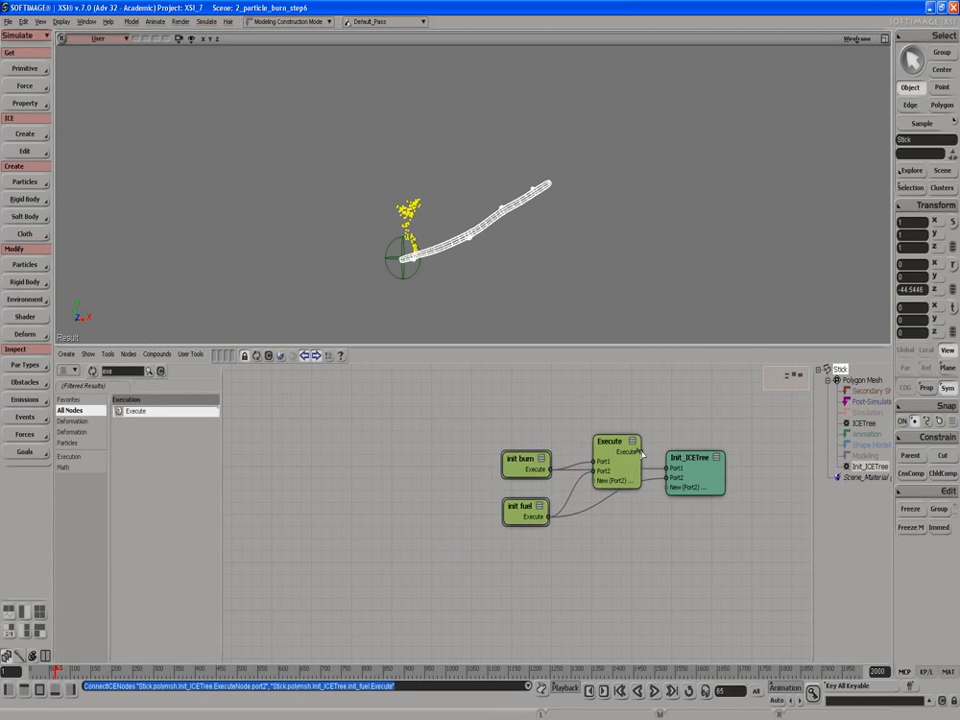
{"action": "left_click_drag", "start_coordinate": [672, 466], "coordinate": [642, 502]}
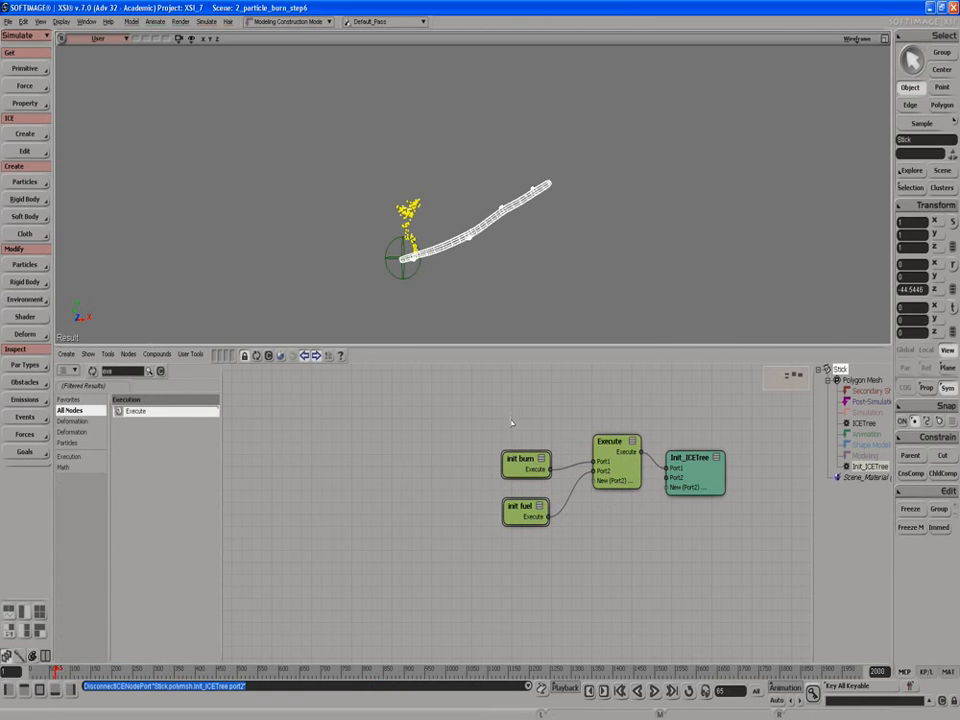
Step: Group the init burn, init fuel and Execute nodes into a single compound
{"action": "left_click", "coordinate": [622, 518]}
{"action": "right_click", "coordinate": [616, 458]}
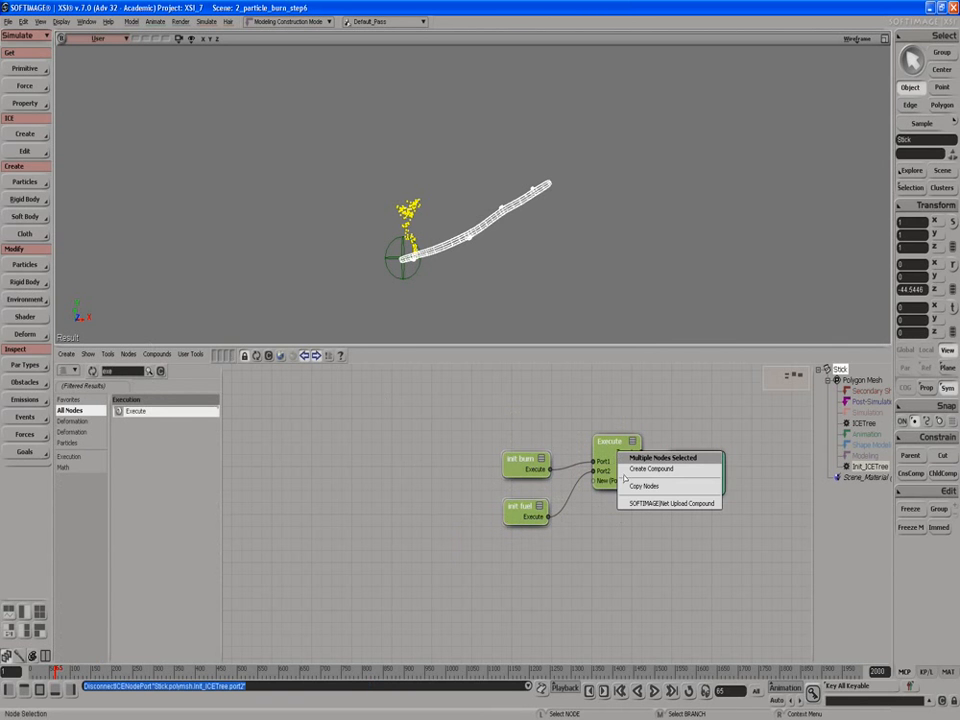
{"action": "left_click", "coordinate": [623, 469]}
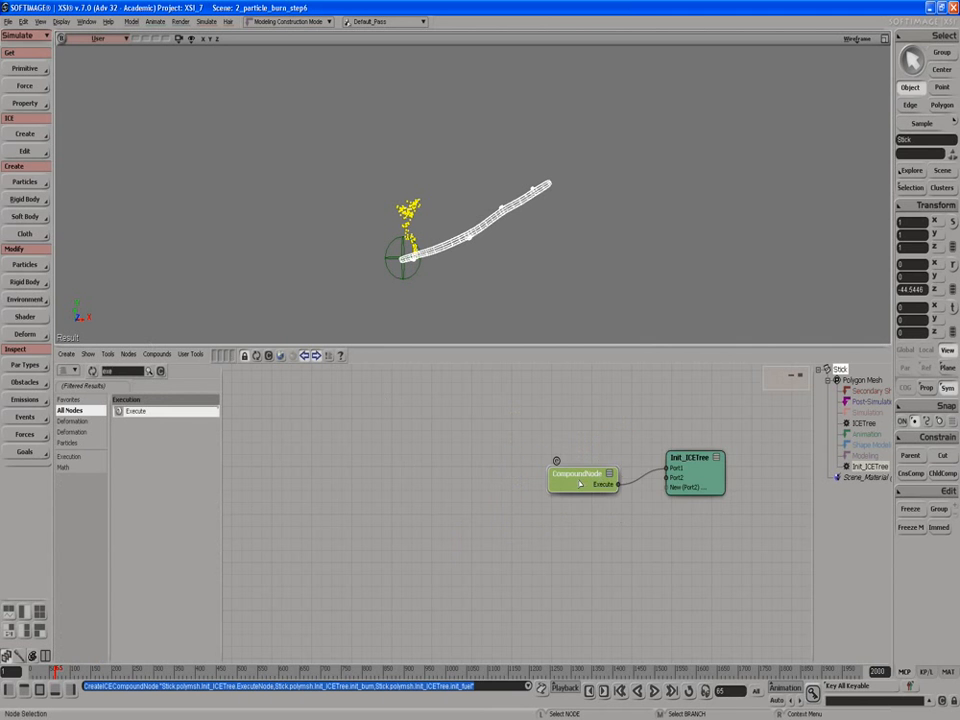
{"action": "right_click", "coordinate": [580, 484]}
{"action": "left_click", "coordinate": [588, 496]}
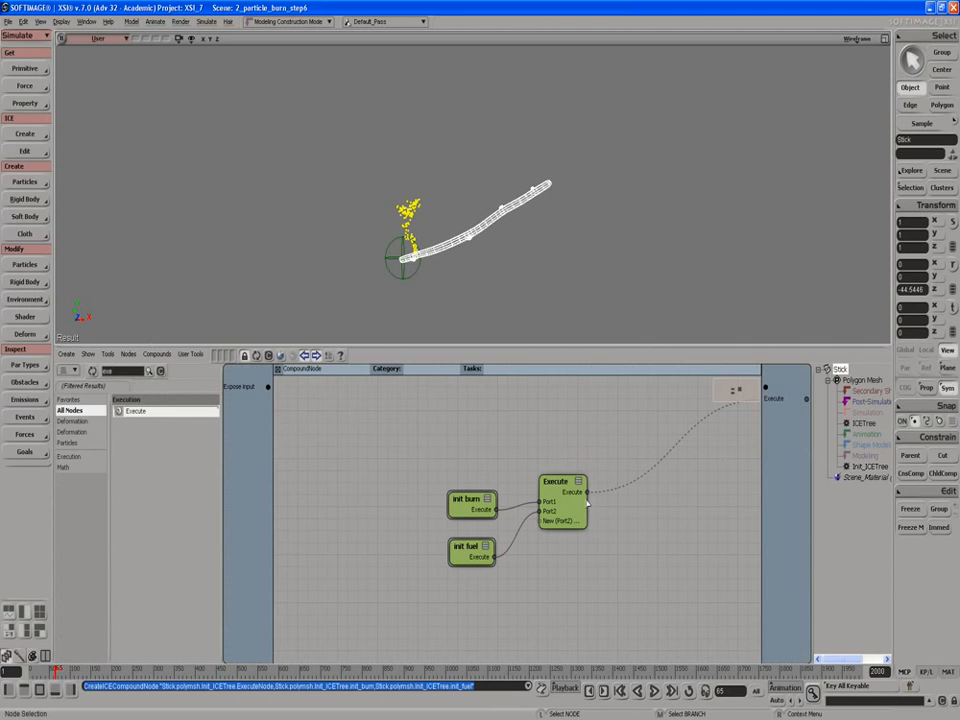
{"action": "left_click", "coordinate": [279, 370]}
Step: Name the combined compound "Burn init" in its compound properties
{"action": "right_click", "coordinate": [467, 516]}
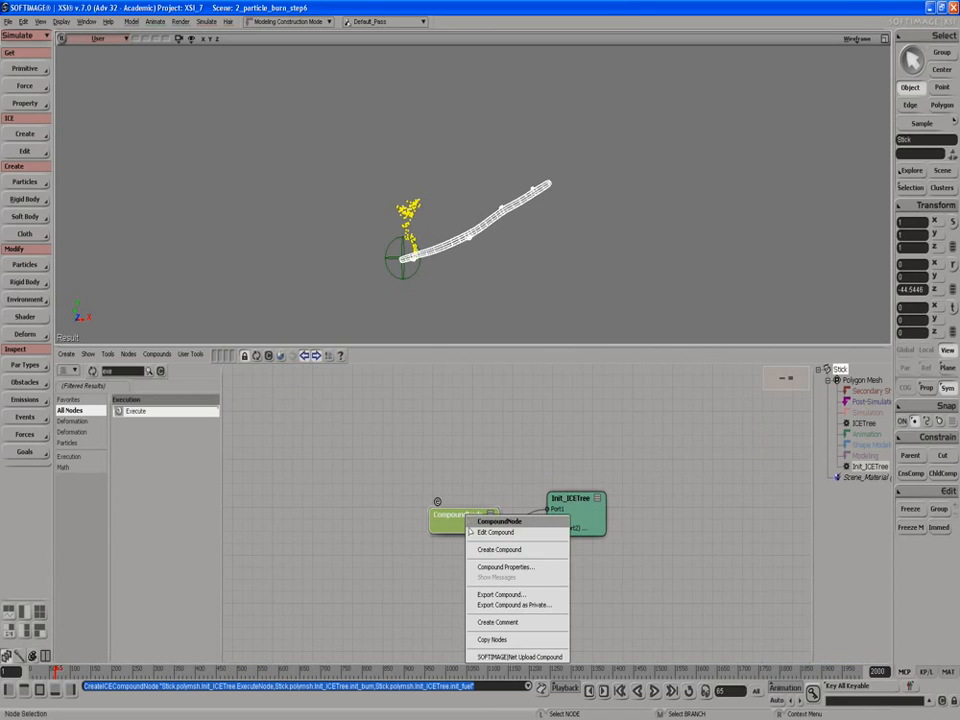
{"action": "left_click", "coordinate": [510, 568]}
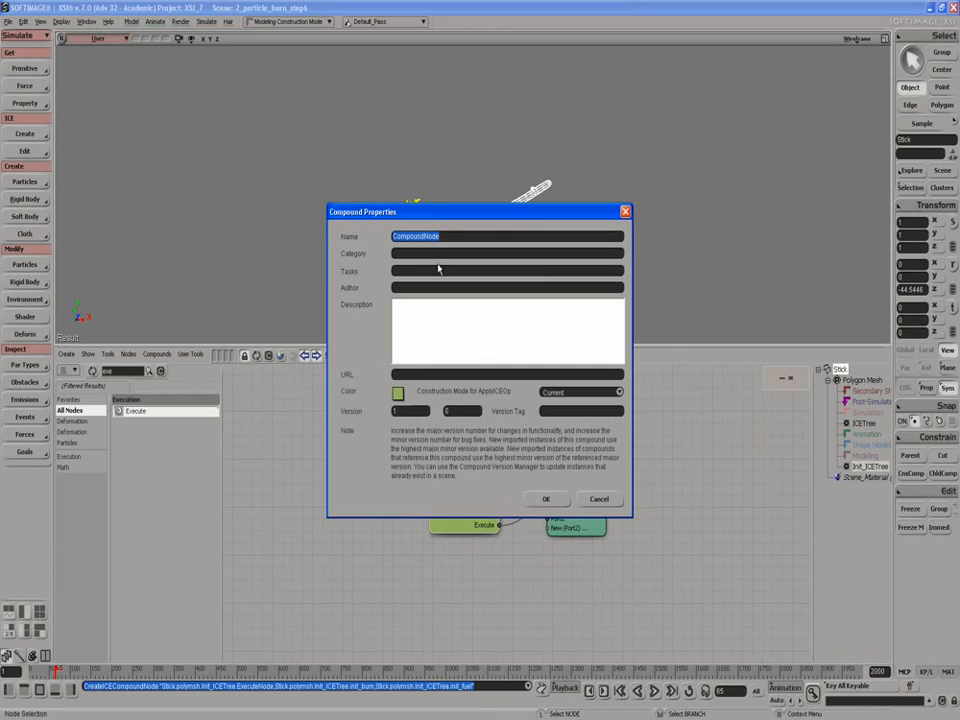
{"action": "type", "text": "Bu"}
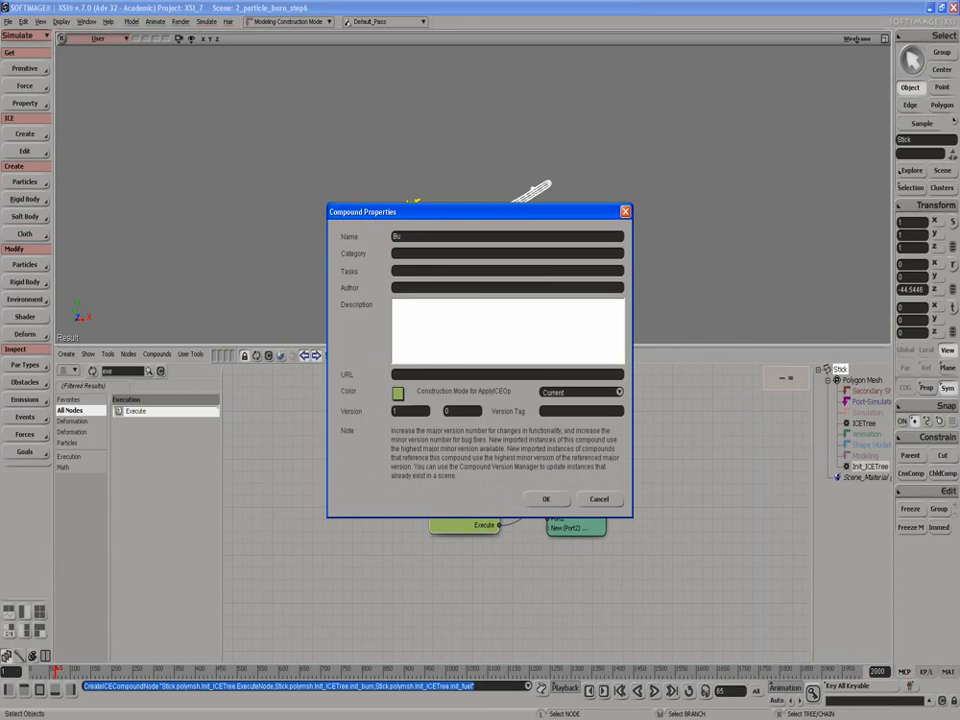
{"action": "type", "text": "B"}
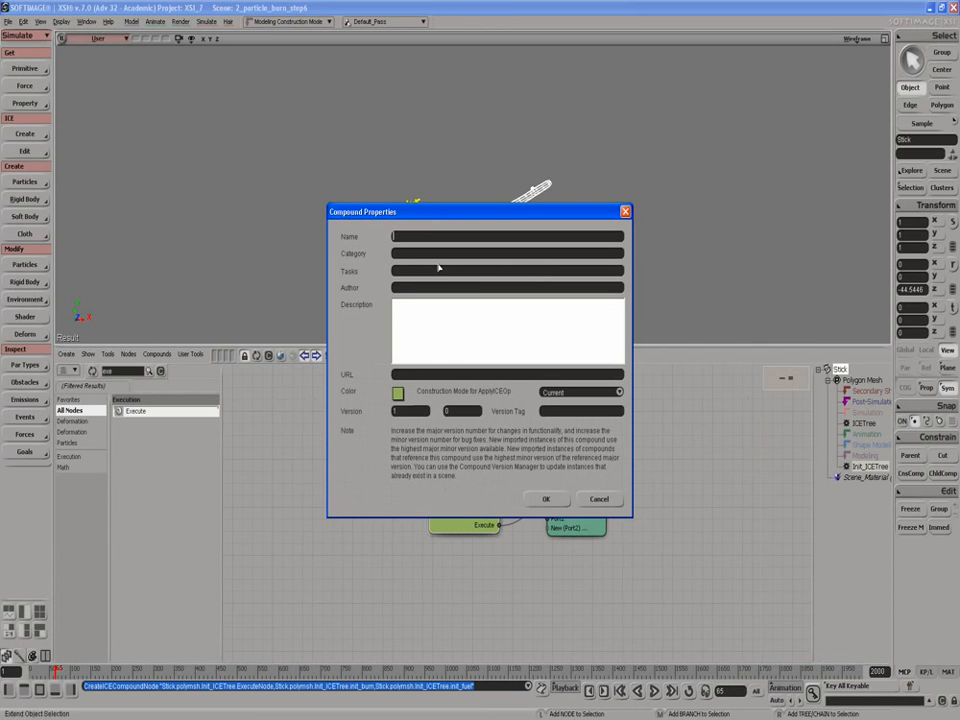
{"action": "type", "text": "Burn init"}
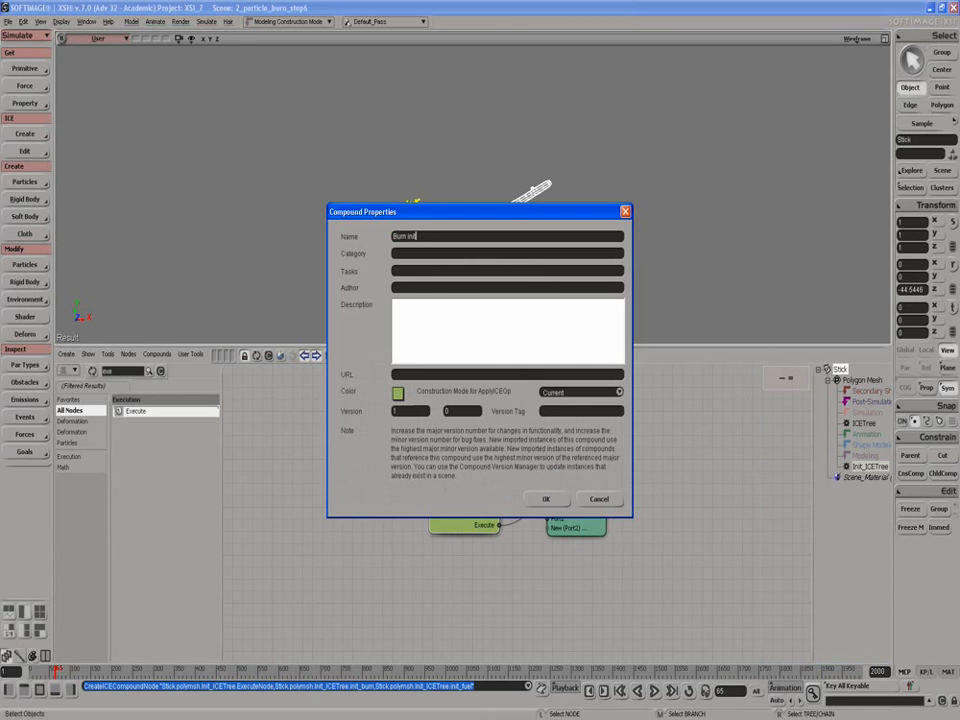
{"action": "left_click", "coordinate": [549, 498]}
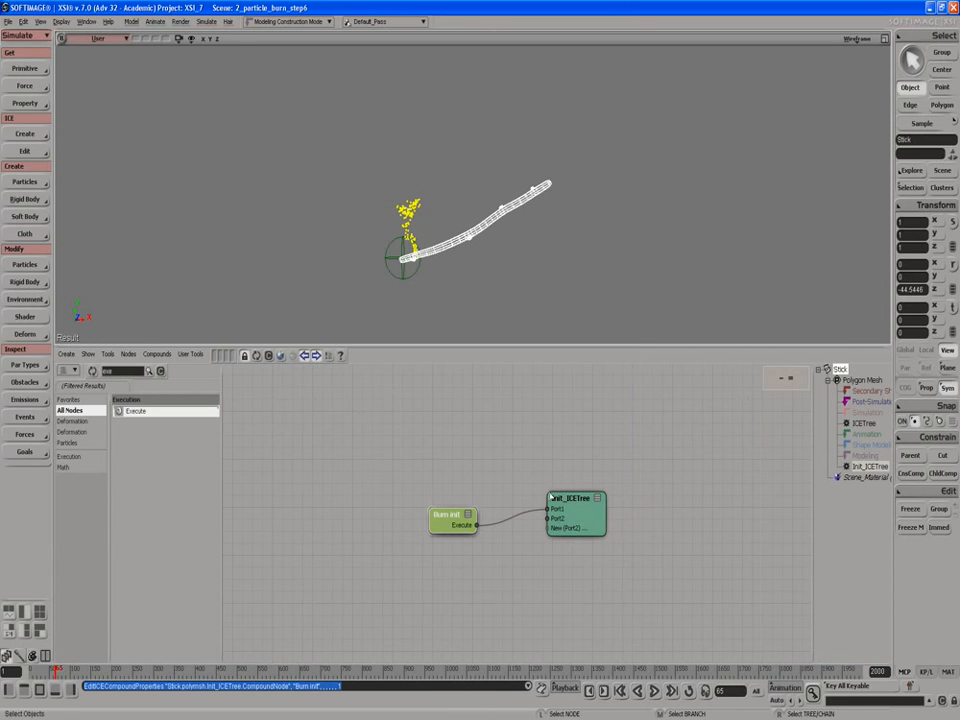
Step: Place the Burn init node closer to Init_ICETree and set its Tasks compound property to particles/effects
{"action": "left_click_drag", "start_coordinate": [443, 528], "coordinate": [472, 517]}
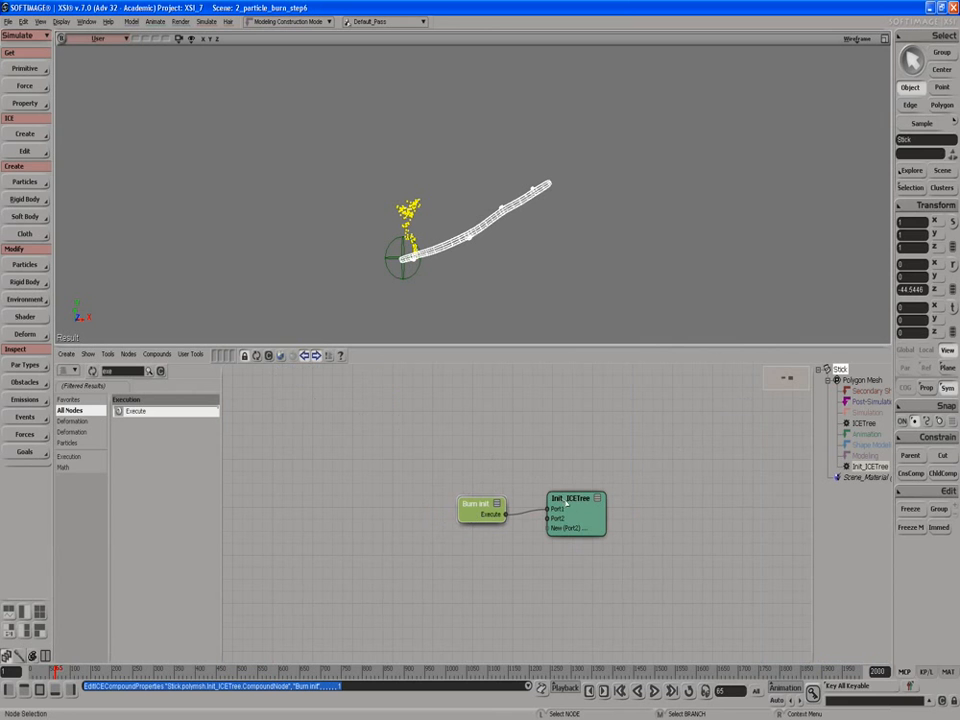
{"action": "right_click", "coordinate": [481, 509]}
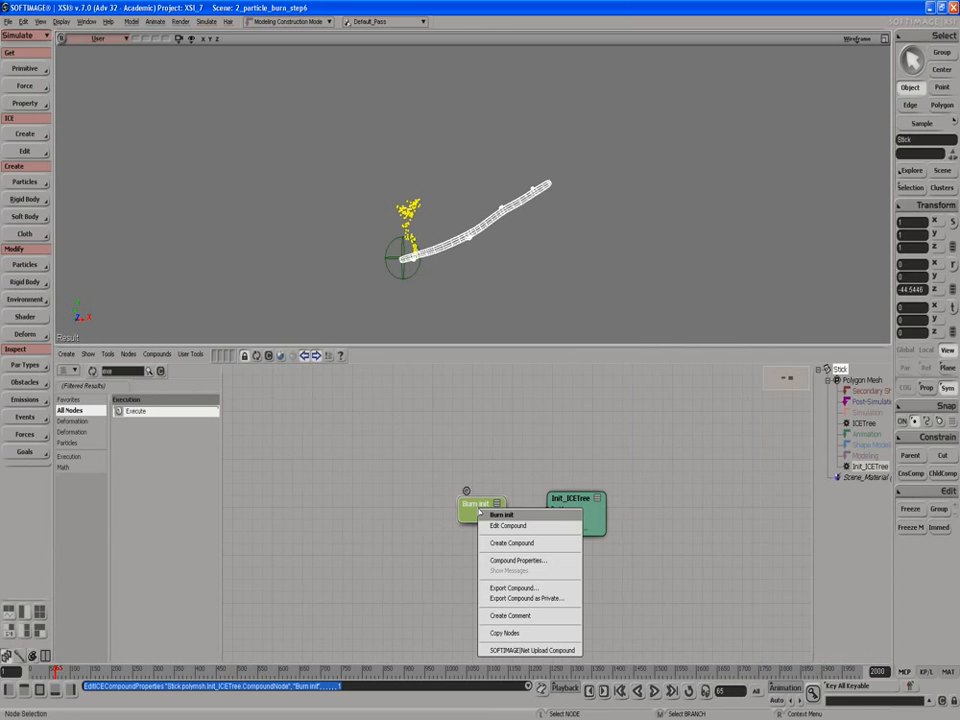
{"action": "left_click", "coordinate": [512, 562]}
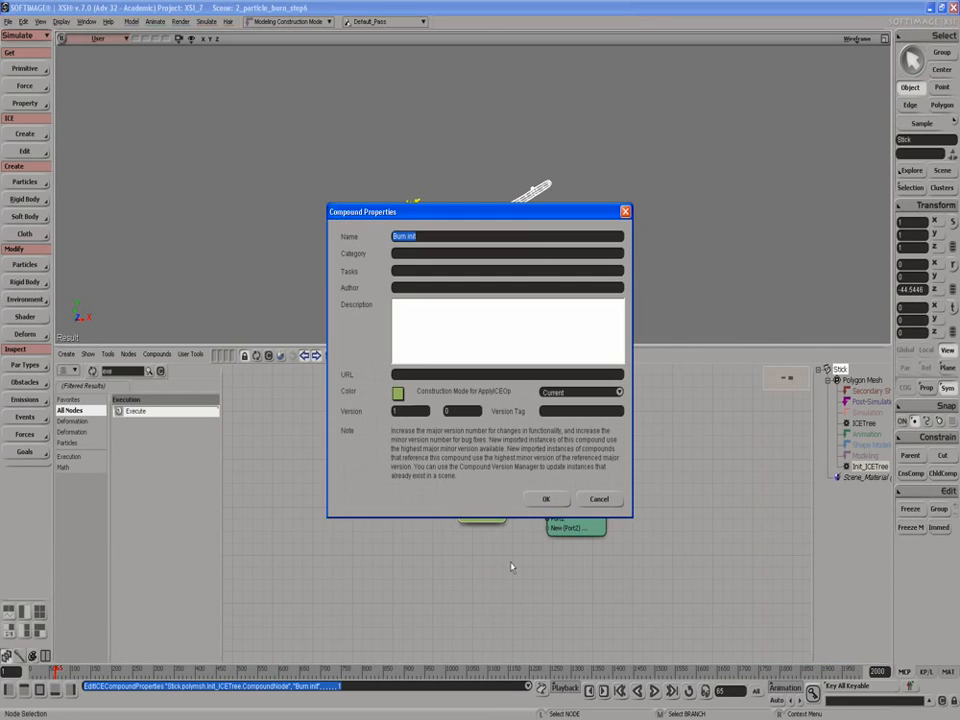
{"action": "left_click", "coordinate": [401, 271]}
{"action": "type", "text": "Particles/effects"}
{"action": "left_click", "coordinate": [546, 499]}
{"action": "right_click", "coordinate": [476, 513]}
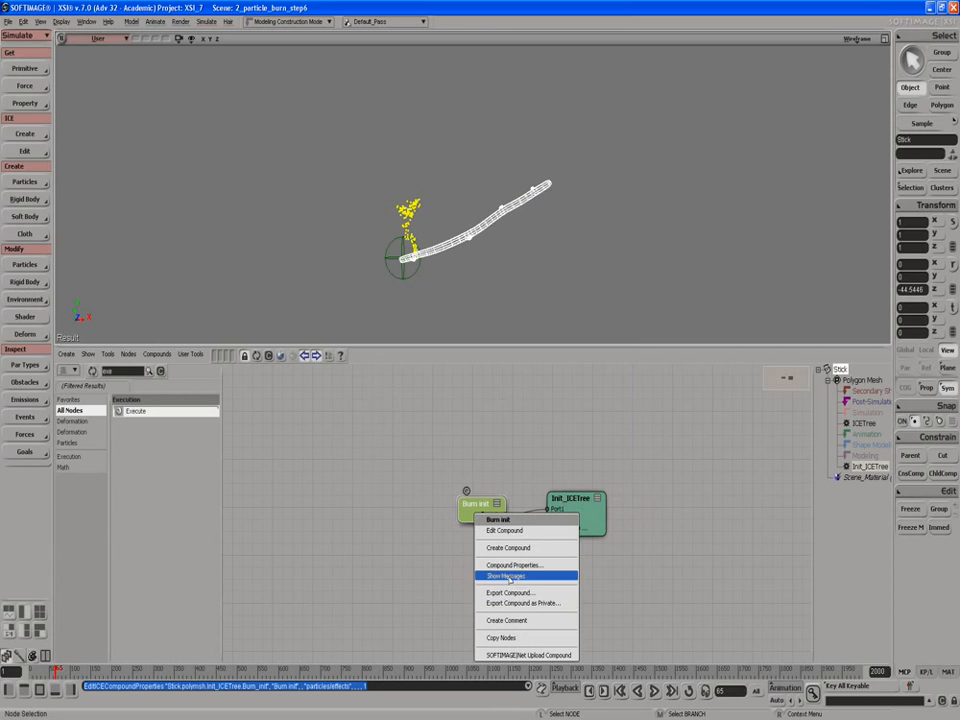
{"action": "left_click", "coordinate": [512, 467]}
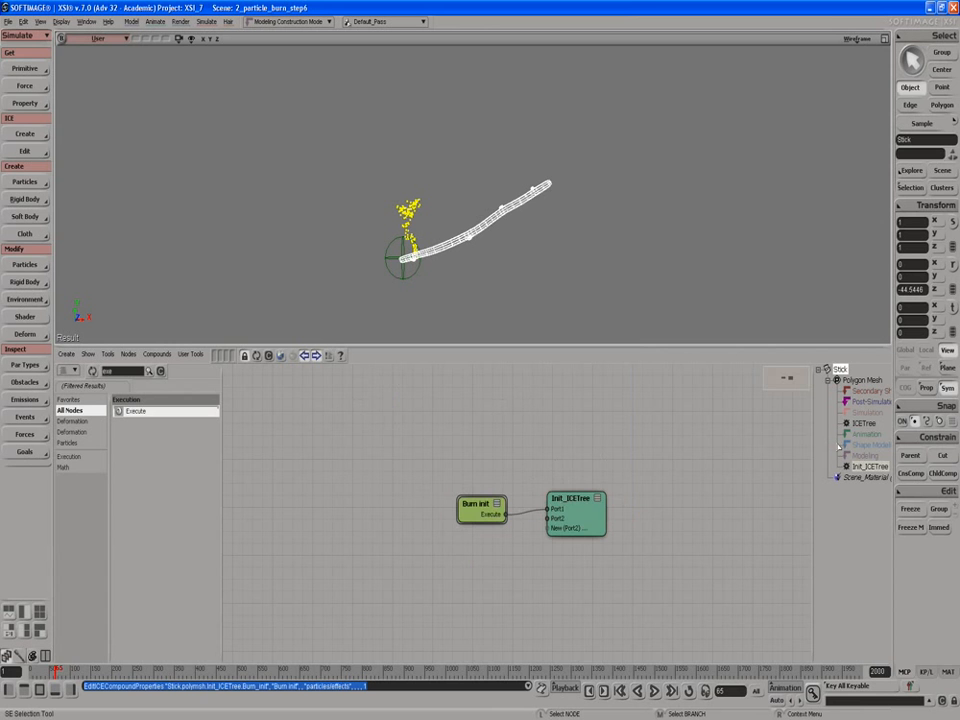
Step: Open the stick's ICETree and move the Get null node away from the Test Inside Null SRT node
{"action": "left_click", "coordinate": [864, 423]}
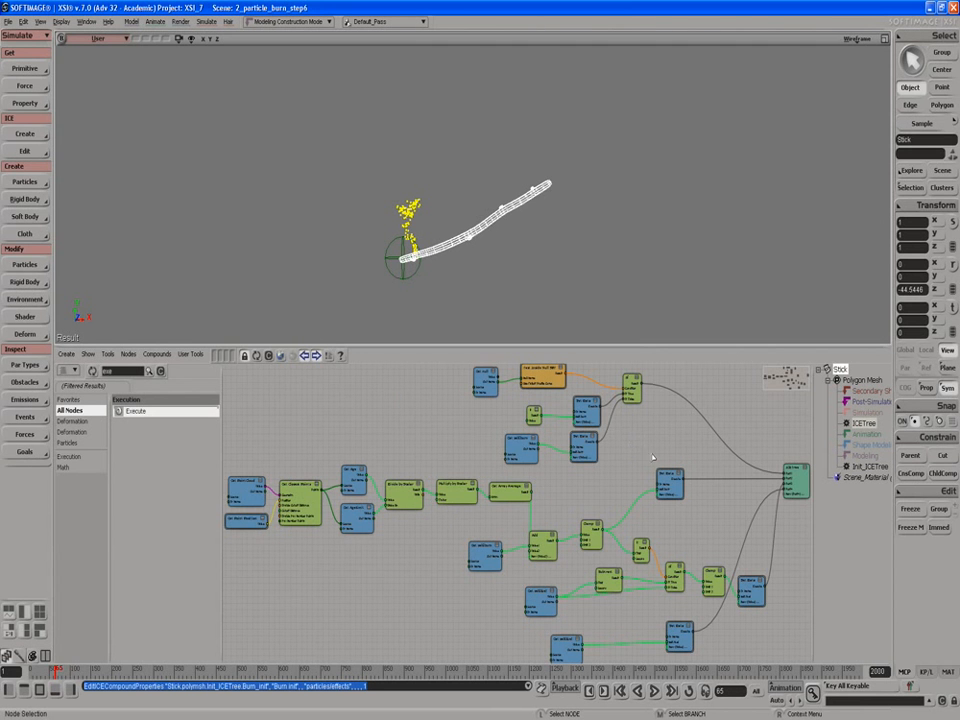
{"action": "key", "text": "s"}
{"action": "left_click_drag", "start_coordinate": [635, 437], "coordinate": [561, 476]}
{"action": "scroll", "coordinate": [639, 470], "scroll_direction": "up", "scroll_amount": 3}
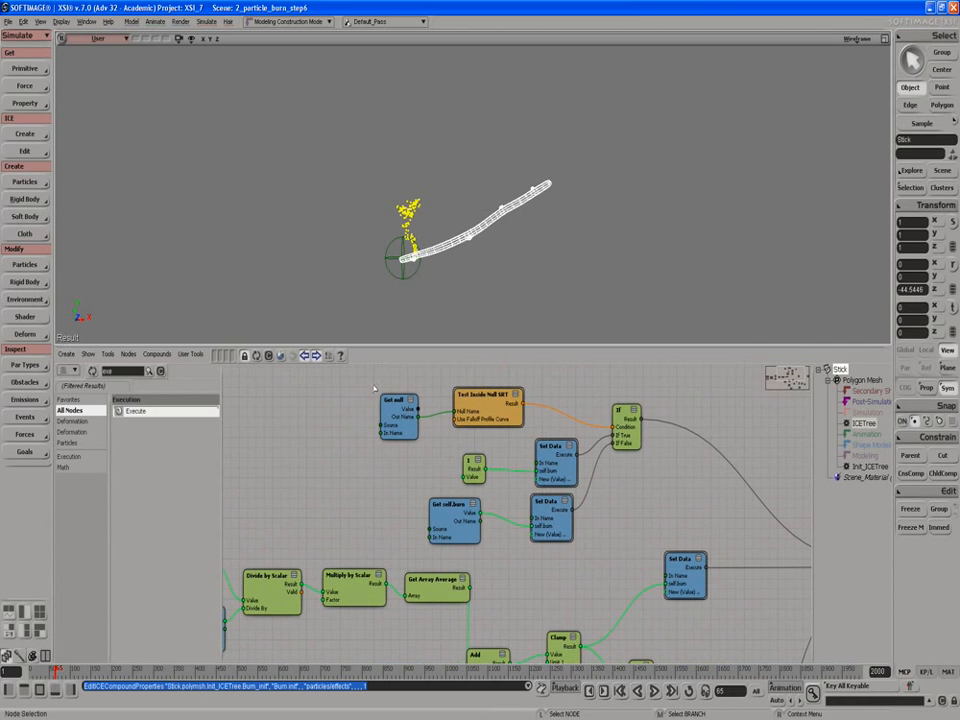
{"action": "left_click_drag", "start_coordinate": [370, 377], "coordinate": [628, 546]}
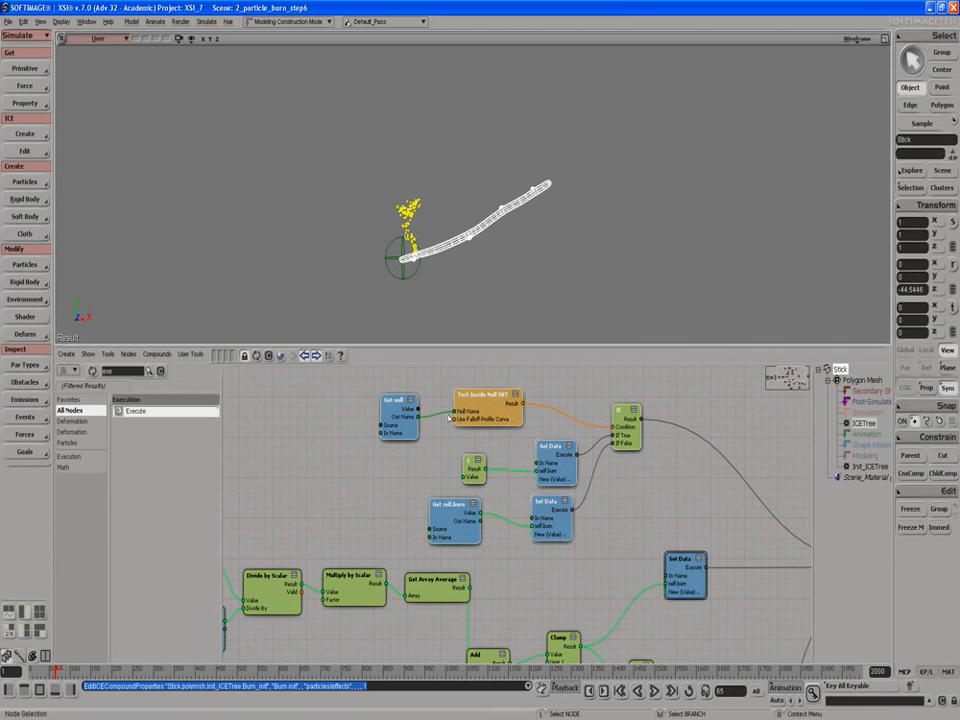
{"action": "left_click_drag", "start_coordinate": [449, 418], "coordinate": [355, 398]}
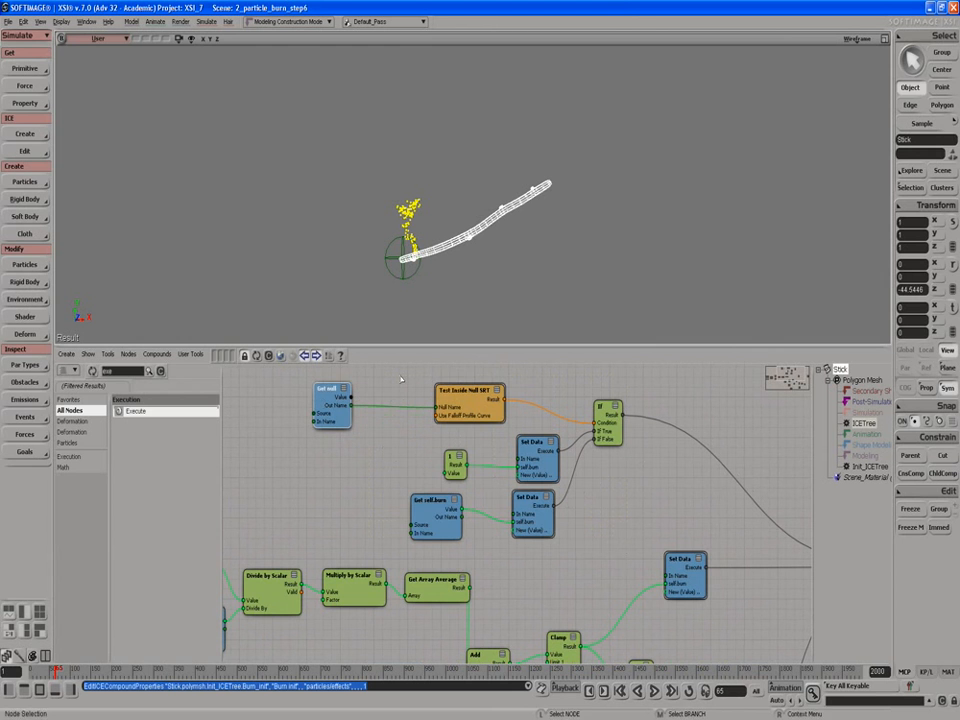
Step: Group Test Inside Null SRT, If, the scalar 1, Get self.burn and their two Set Data nodes into one compound, leaving out Get null
{"action": "left_click", "coordinate": [455, 393]}
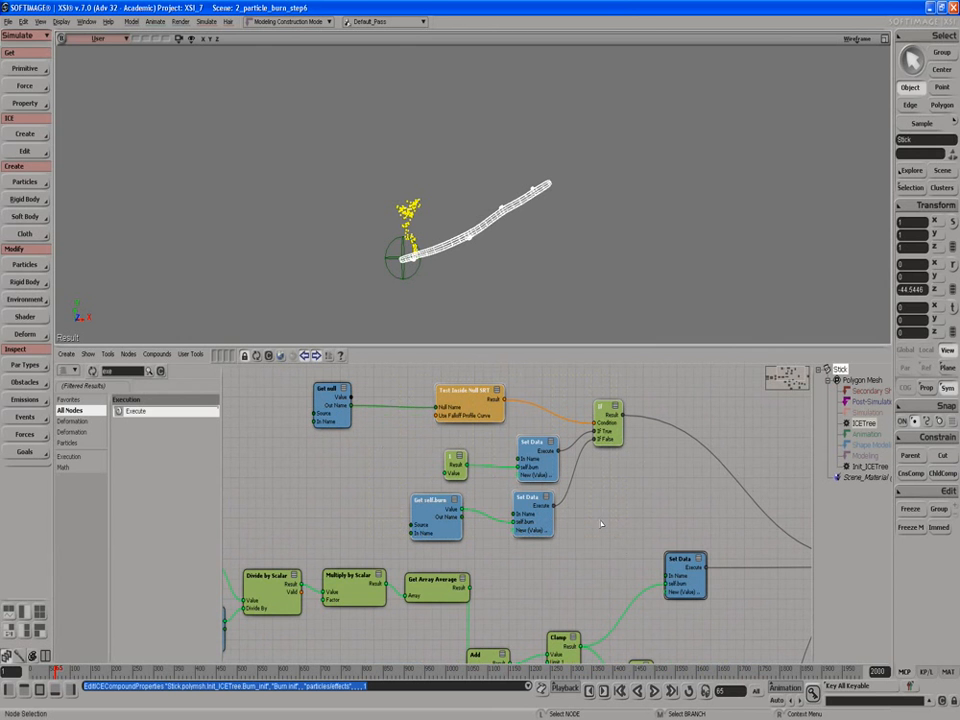
{"action": "right_click", "coordinate": [604, 431]}
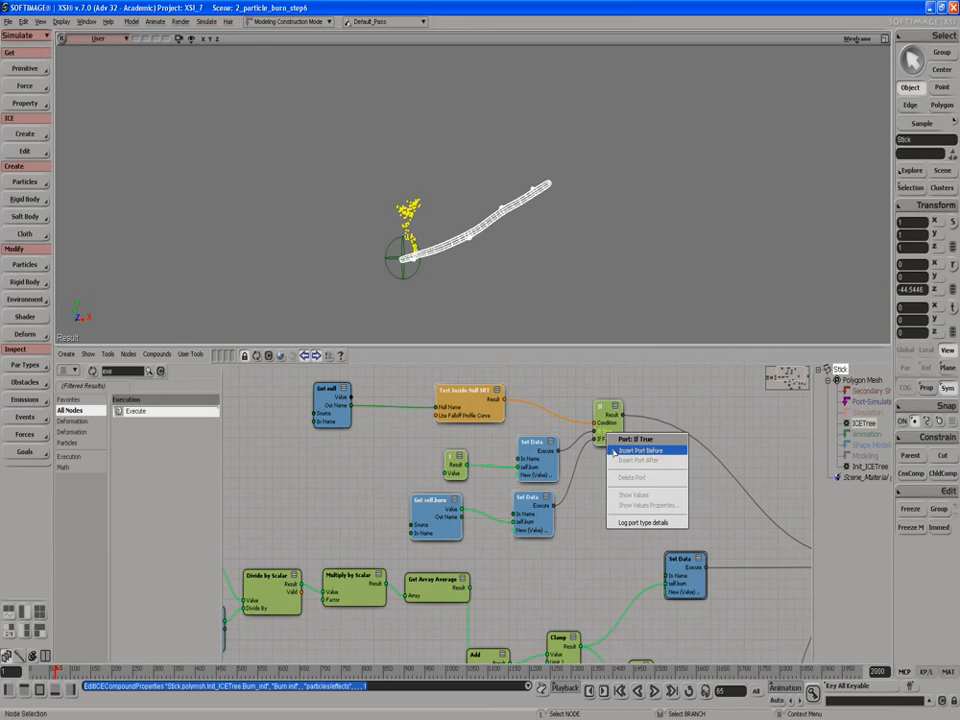
{"action": "left_click", "coordinate": [511, 381]}
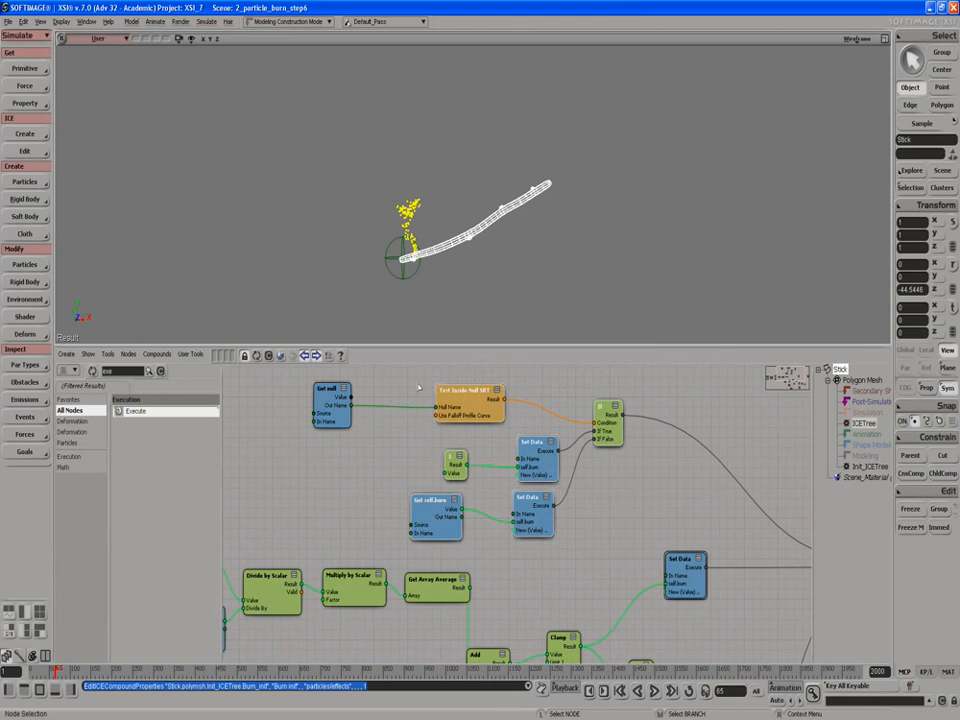
{"action": "right_click", "coordinate": [601, 418]}
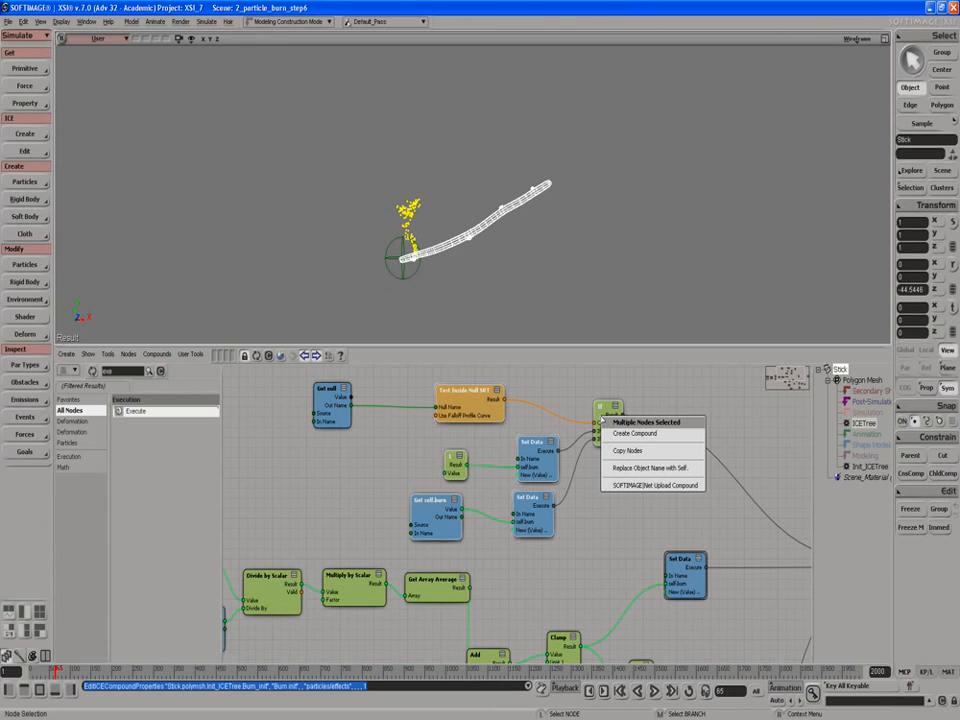
{"action": "left_click", "coordinate": [612, 432]}
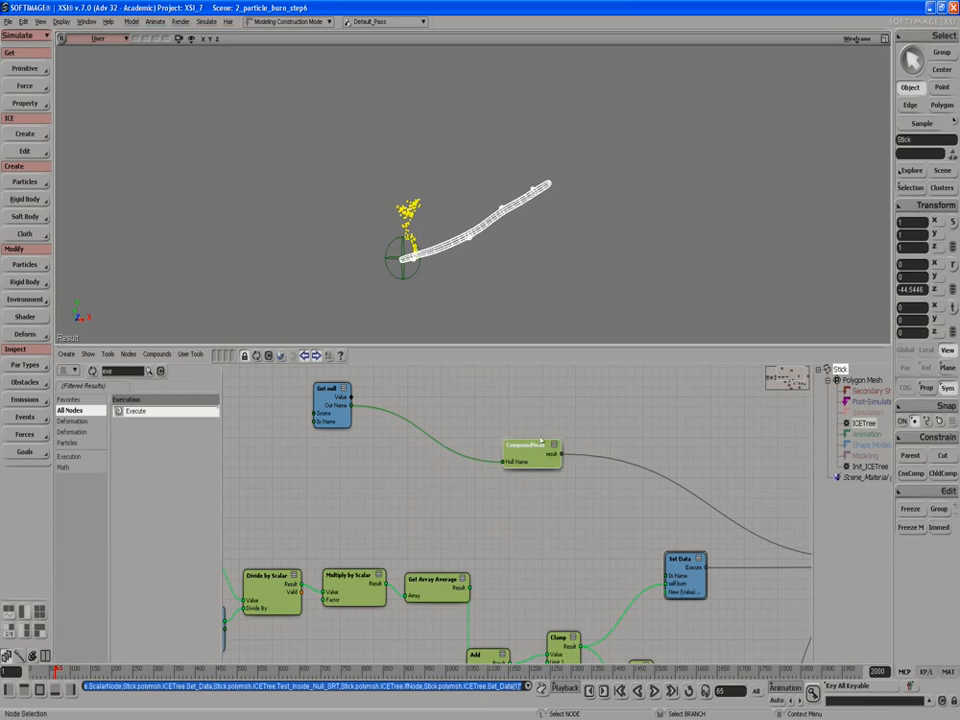
Step: Name the new compound "start burn" and move the Get null node close to it
{"action": "right_click", "coordinate": [539, 452]}
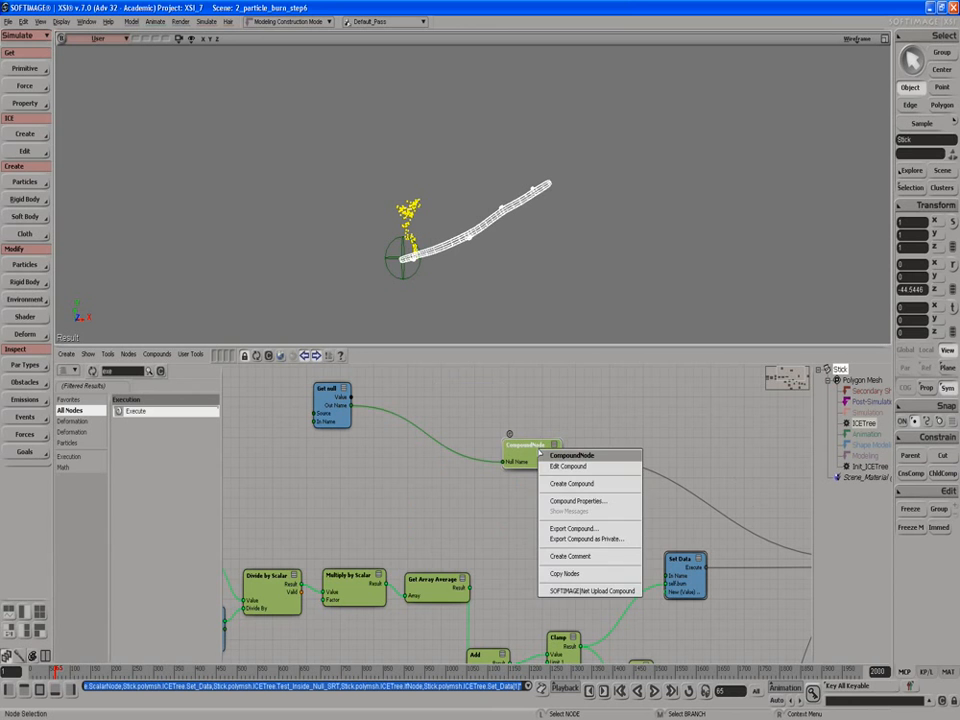
{"action": "left_click", "coordinate": [576, 500]}
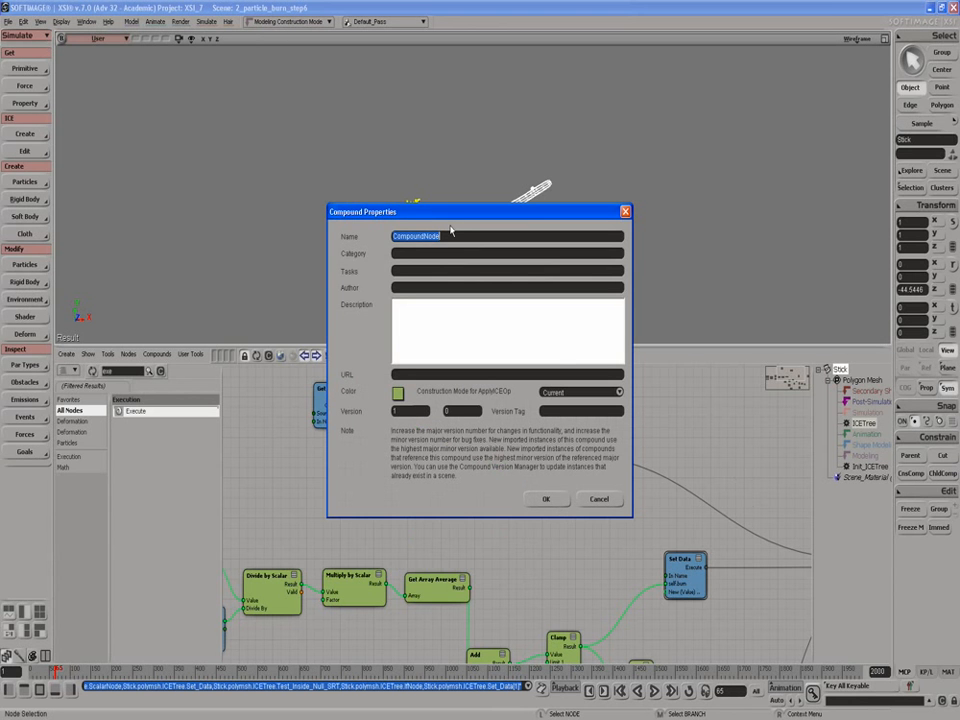
{"action": "type", "text": "S"}
{"action": "left_click", "coordinate": [546, 499]}
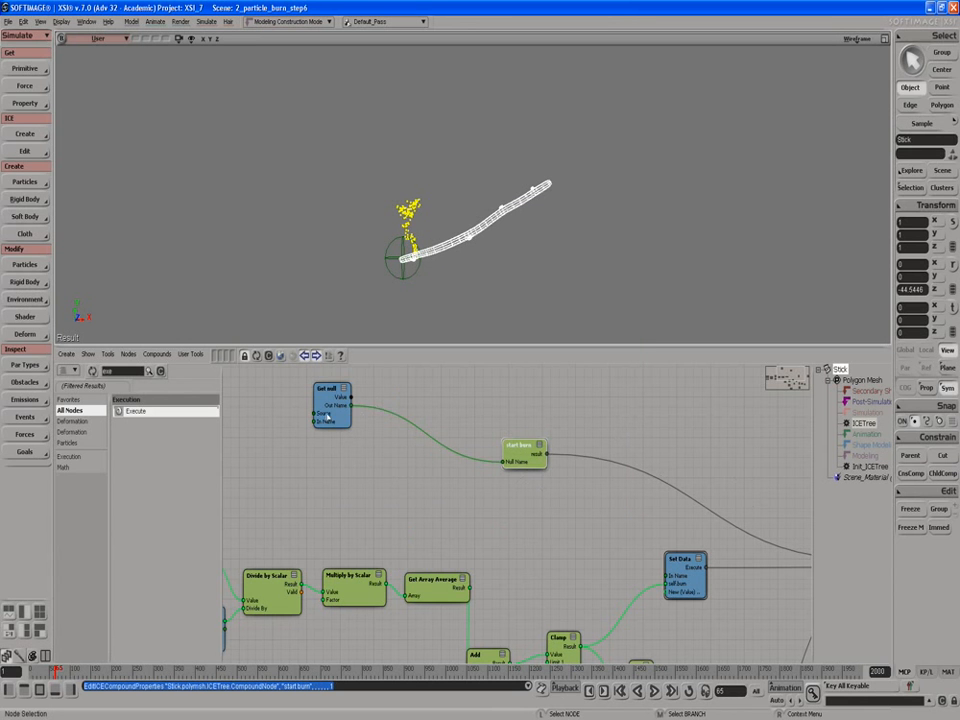
{"action": "left_click_drag", "start_coordinate": [327, 415], "coordinate": [428, 462]}
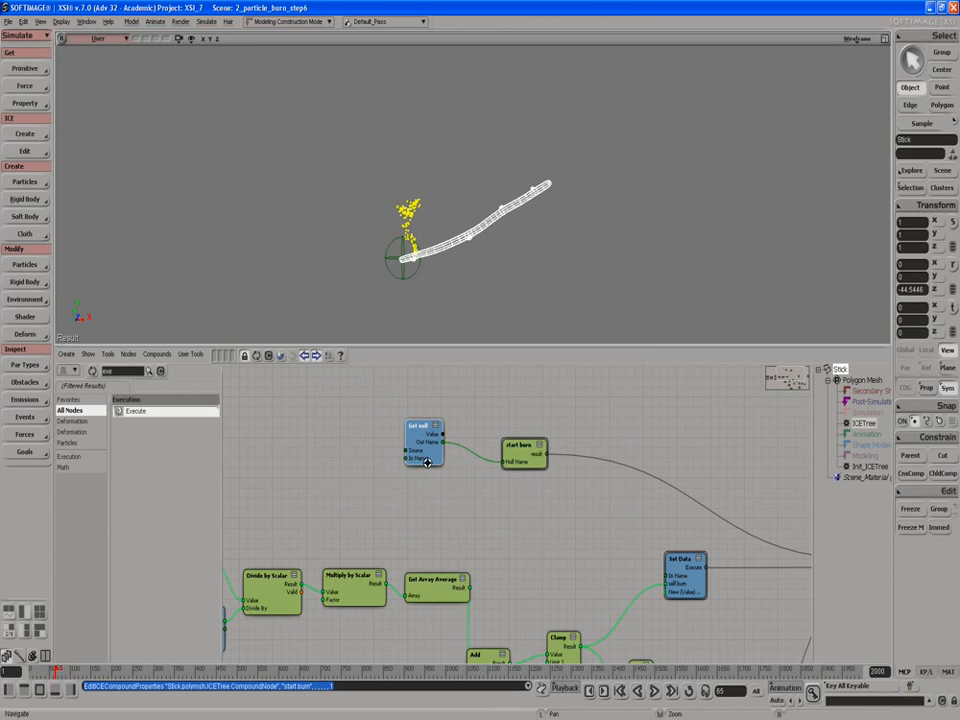
Step: Move the Get PointCloud node away from the Get Closest Points chain
{"action": "middle_click_drag", "start_coordinate": [428, 462], "coordinate": [564, 401]}
{"action": "middle_click_drag", "start_coordinate": [437, 422], "coordinate": [564, 405]}
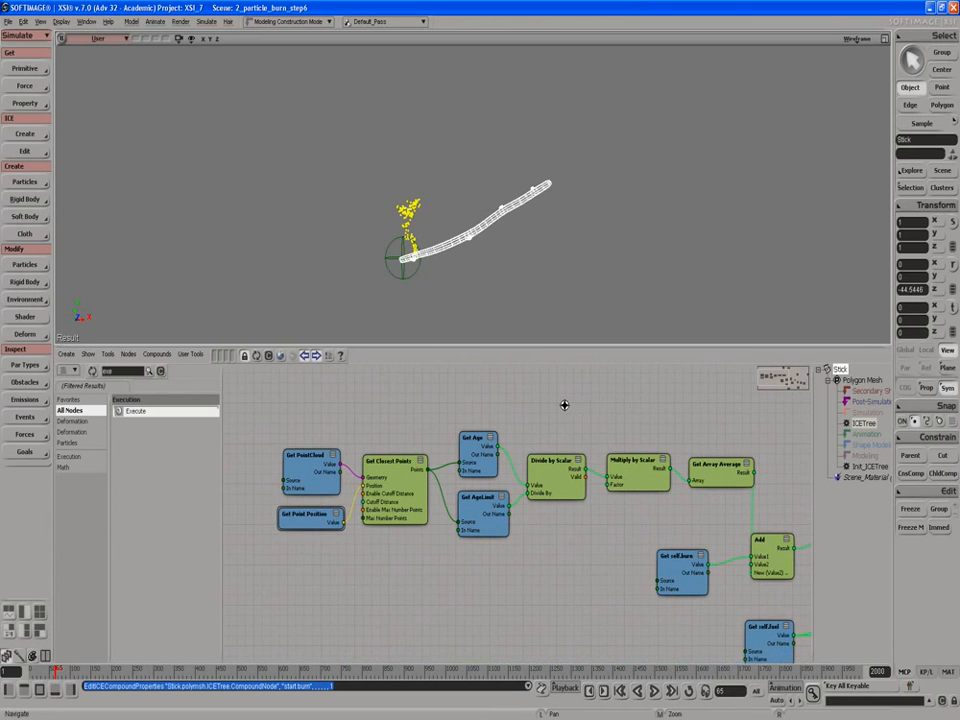
{"action": "scroll", "coordinate": [564, 404], "scroll_direction": "down", "scroll_amount": 1}
{"action": "left_click_drag", "start_coordinate": [332, 428], "coordinate": [681, 531]}
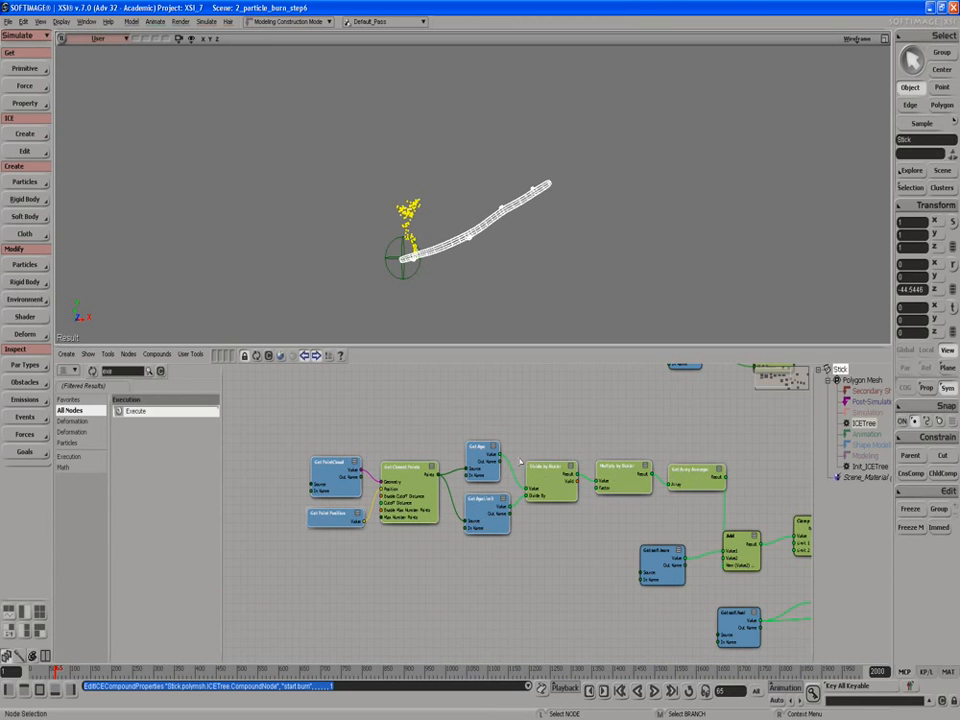
{"action": "scroll", "coordinate": [519, 462], "scroll_direction": "up", "scroll_amount": 2}
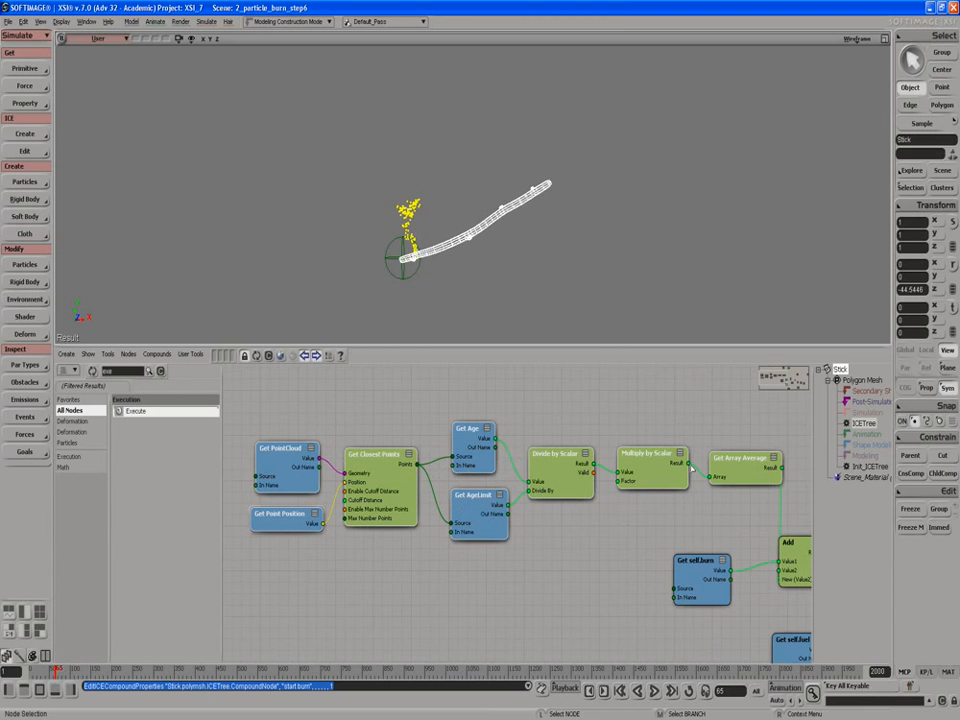
{"action": "mouse_move", "coordinate": [676, 430]}
{"action": "middle_mouse_down"}
{"action": "mouse_move", "coordinate": [611, 433]}
{"action": "mouse_move", "coordinate": [678, 426]}
{"action": "middle_mouse_up"}
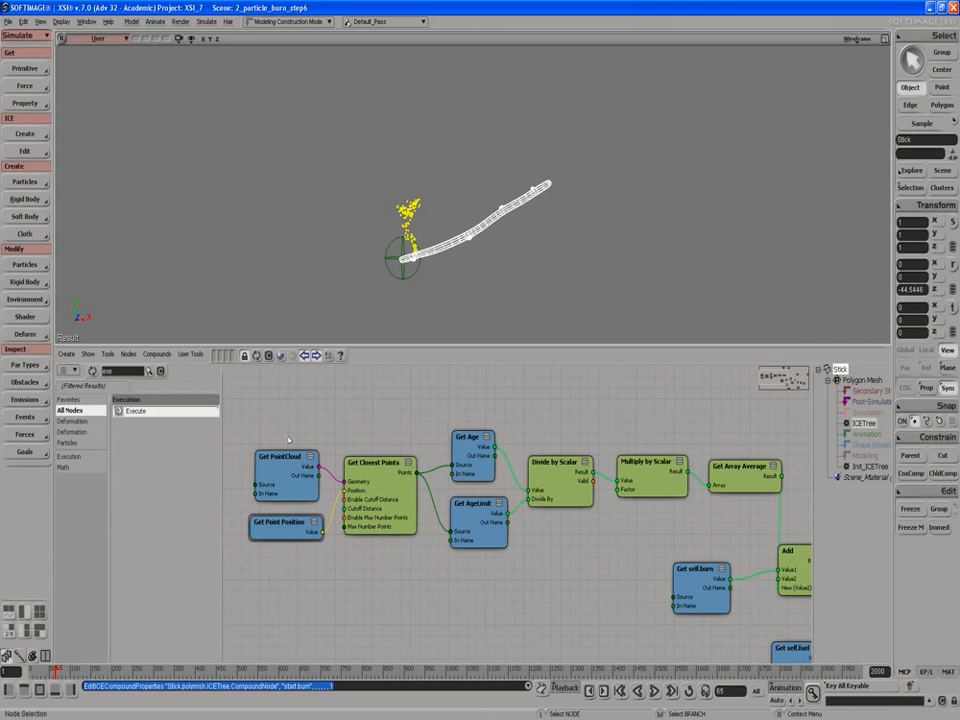
{"action": "left_click_drag", "start_coordinate": [277, 481], "coordinate": [208, 472]}
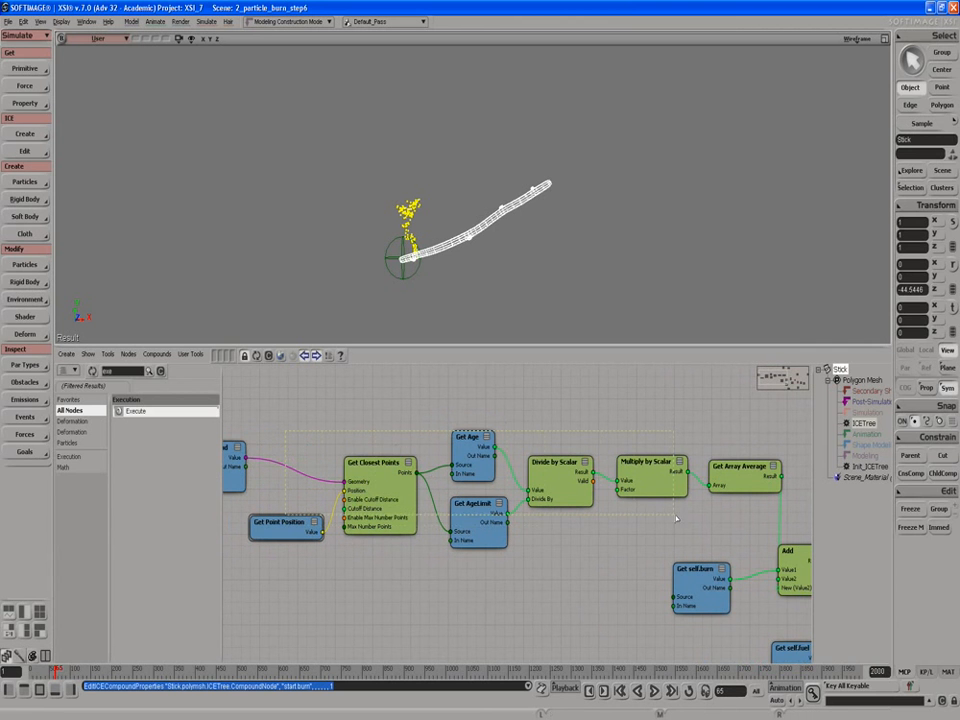
Step: Group the nodes from Get Point Position and Get Closest Points through Get Array Average into one compound, excluding Get PointCloud
{"action": "left_click_drag", "start_coordinate": [285, 432], "coordinate": [676, 550]}
{"action": "right_click", "coordinate": [660, 485]}
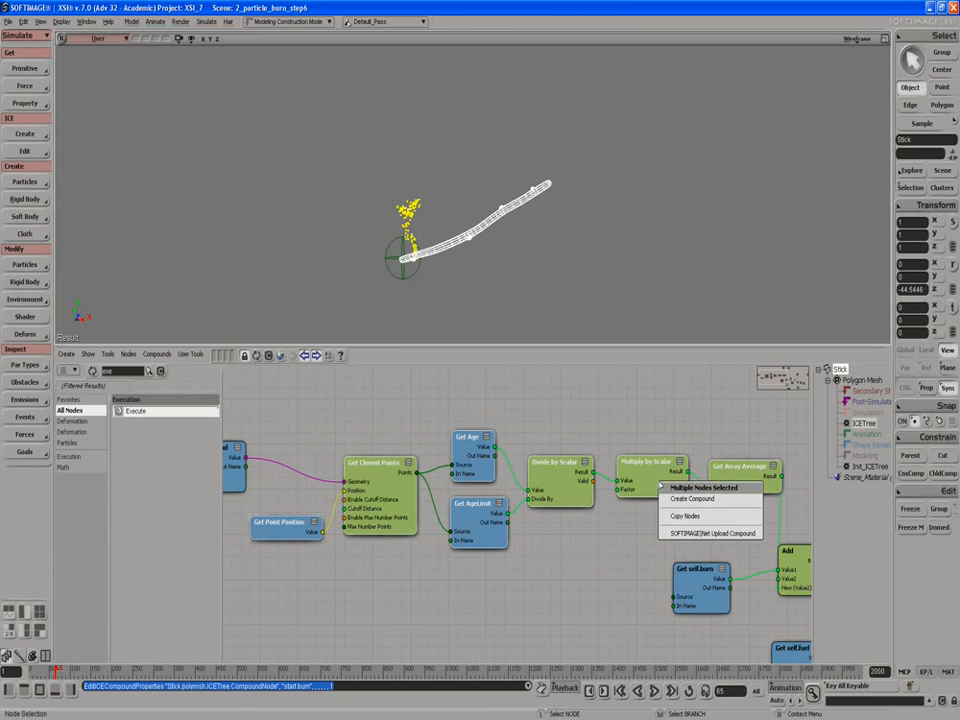
{"action": "left_click", "coordinate": [688, 498]}
Step: Name the new compound "closest age limit percentage" in its compound properties
{"action": "right_click", "coordinate": [517, 486]}
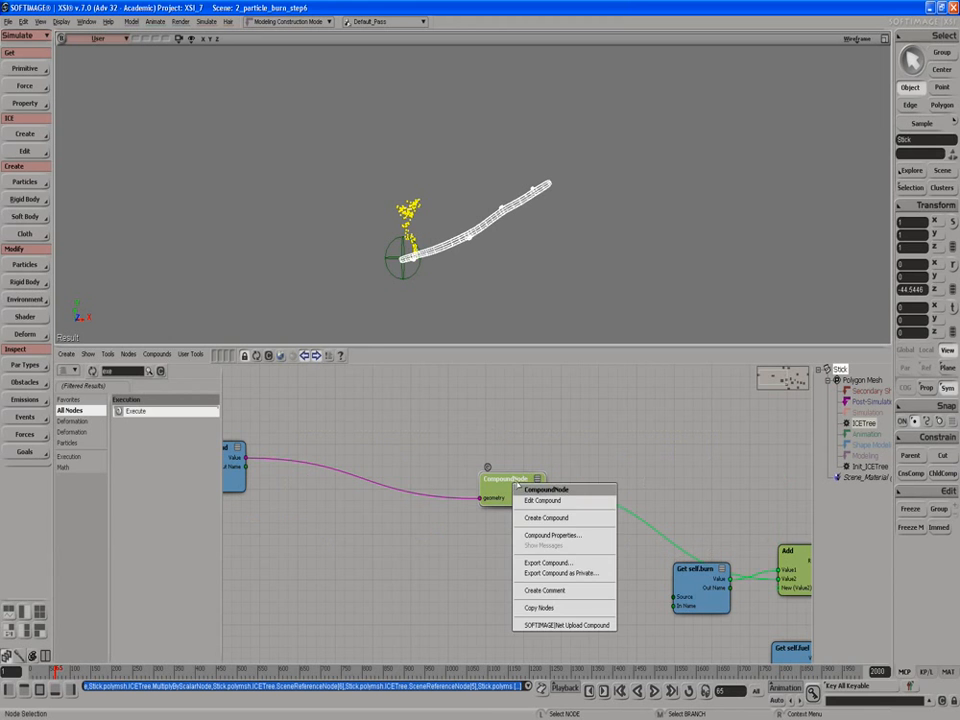
{"action": "left_click", "coordinate": [537, 535]}
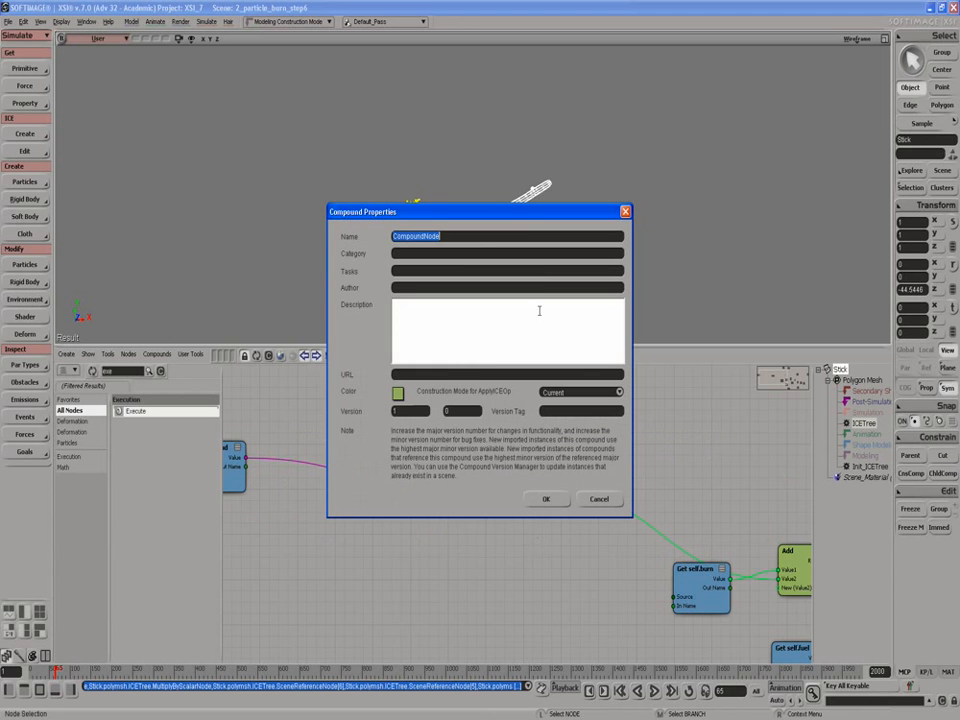
{"action": "type", "text": "c"}
{"action": "type", "text": "ge limit percentage"}
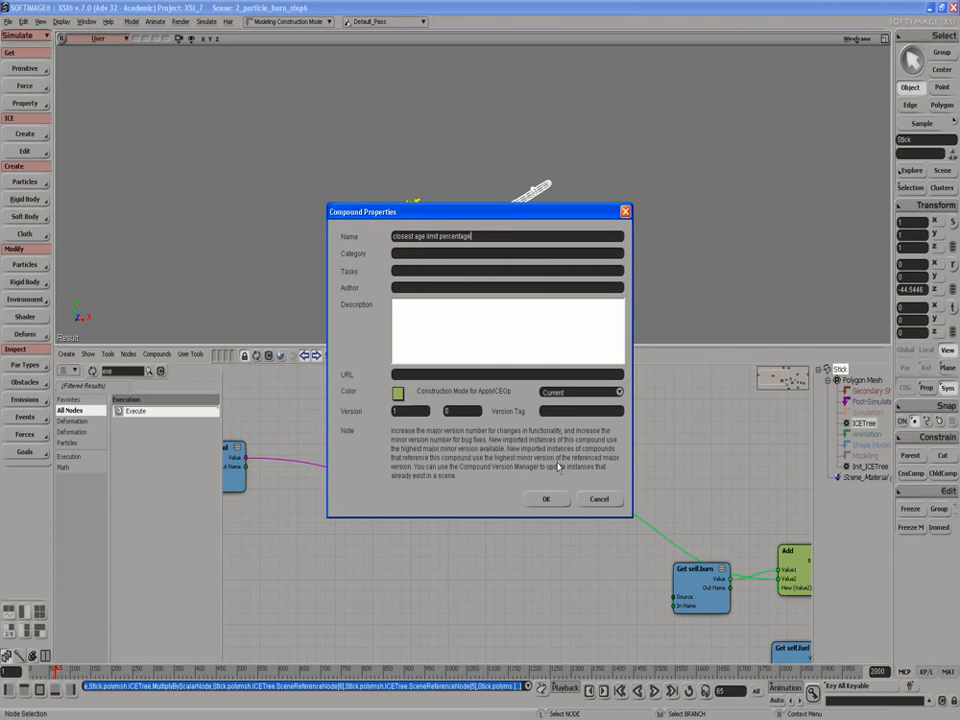
{"action": "left_click", "coordinate": [546, 499]}
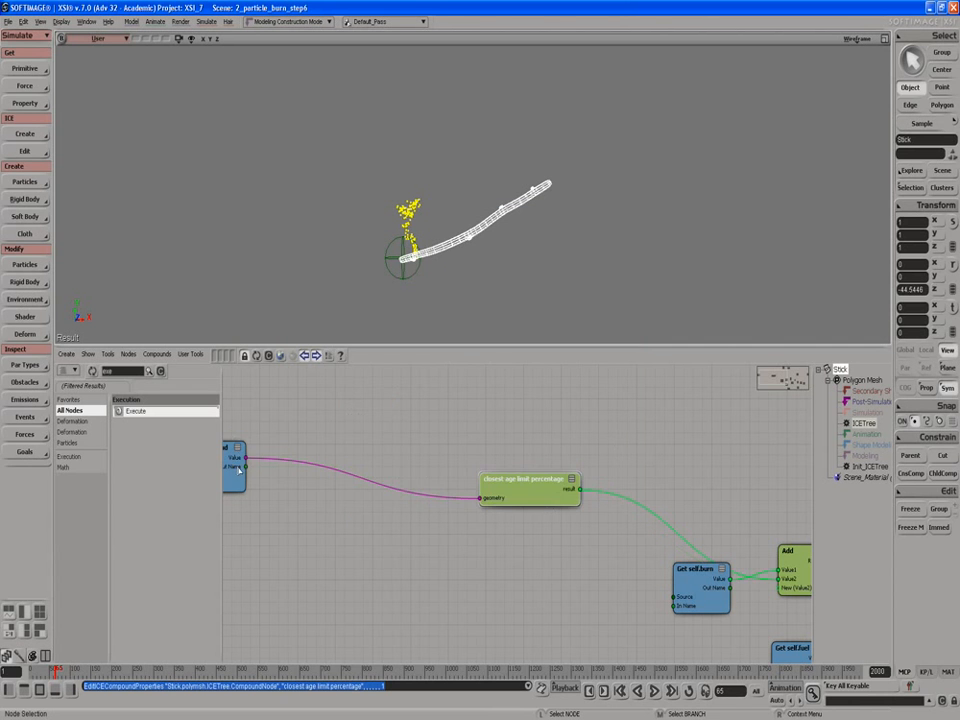
Step: Move Get PointCloud next to the closest age limit percentage compound and shift both nodes toward Get self.burn
{"action": "left_click_drag", "start_coordinate": [238, 470], "coordinate": [401, 481]}
{"action": "scroll", "coordinate": [455, 411], "scroll_direction": "down", "scroll_amount": 2}
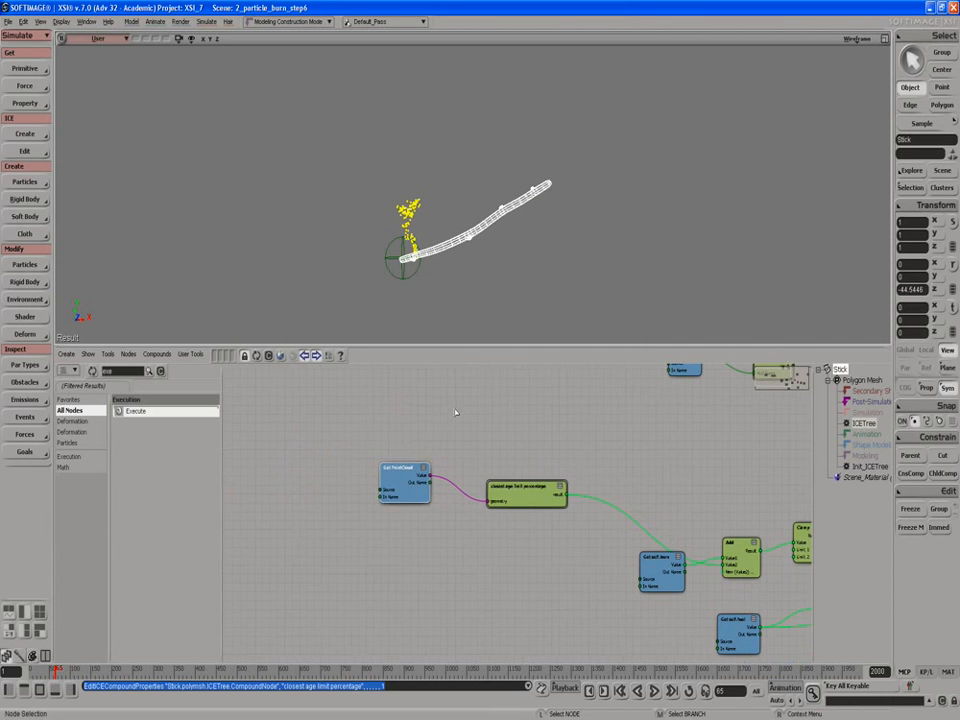
{"action": "left_click_drag", "start_coordinate": [529, 500], "coordinate": [572, 492]}
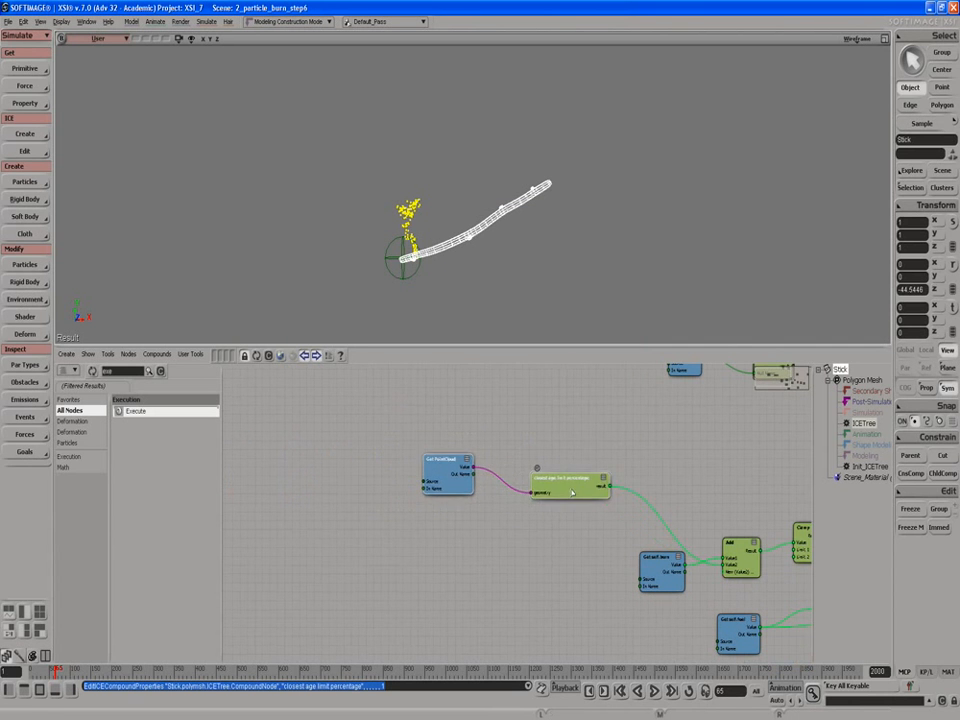
{"action": "scroll", "coordinate": [537, 399], "scroll_direction": "up", "scroll_amount": 1}
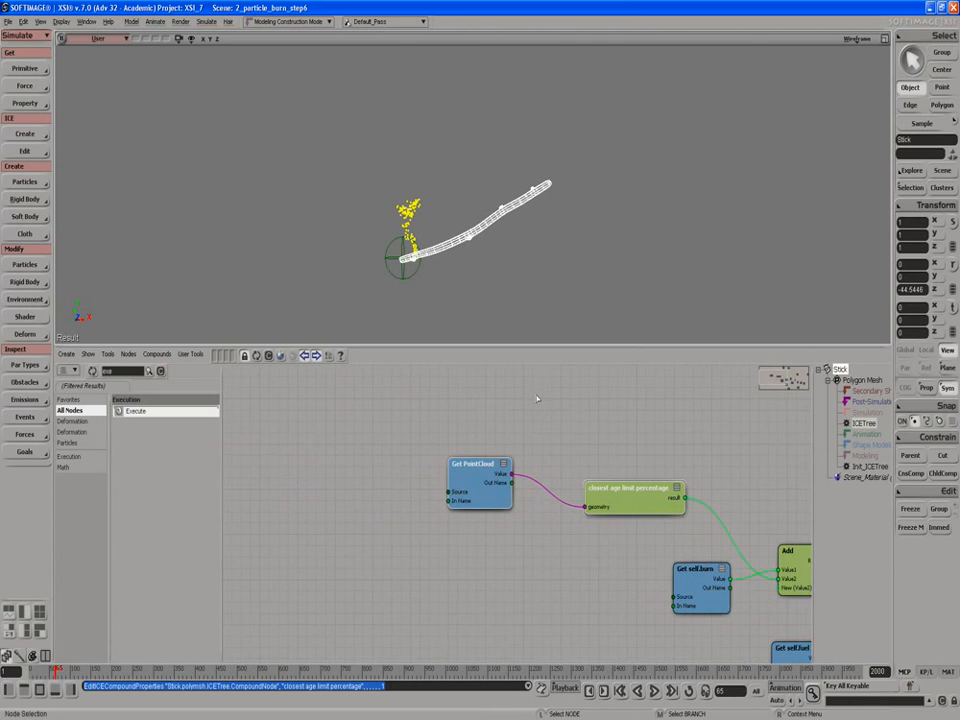
Step: Move Get PointCloud and closest age limit percentage below Get self.burn, and raise Get self.burn so their links to Add uncross
{"action": "key", "text": "s"}
{"action": "left_click_drag", "start_coordinate": [538, 420], "coordinate": [318, 371]}
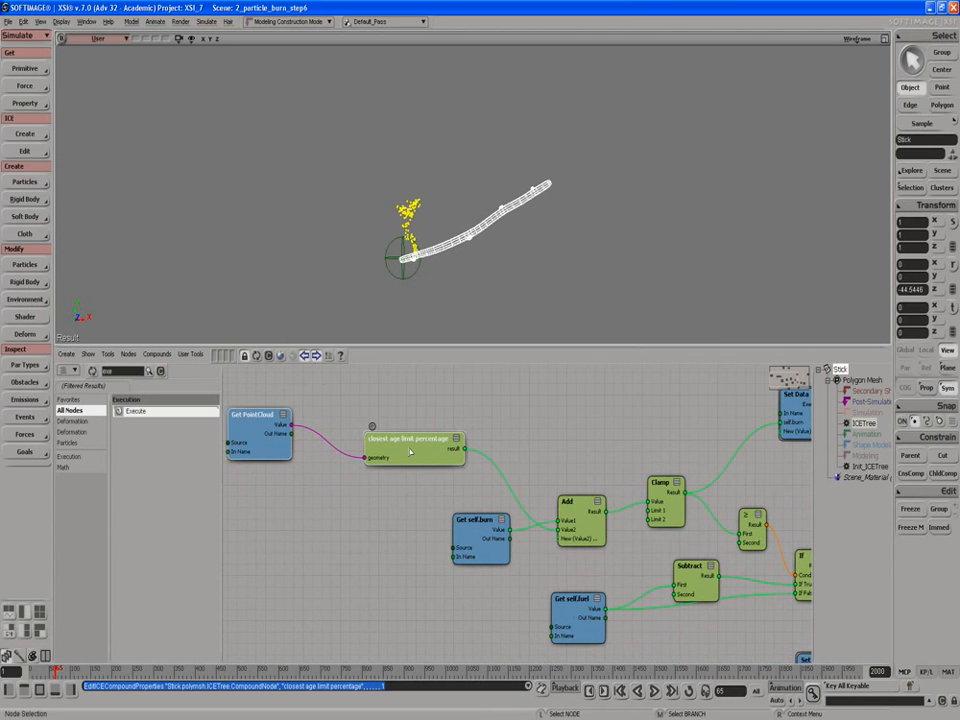
{"action": "left_click_drag", "start_coordinate": [409, 452], "coordinate": [421, 564]}
{"action": "left_click_drag", "start_coordinate": [478, 519], "coordinate": [470, 483]}
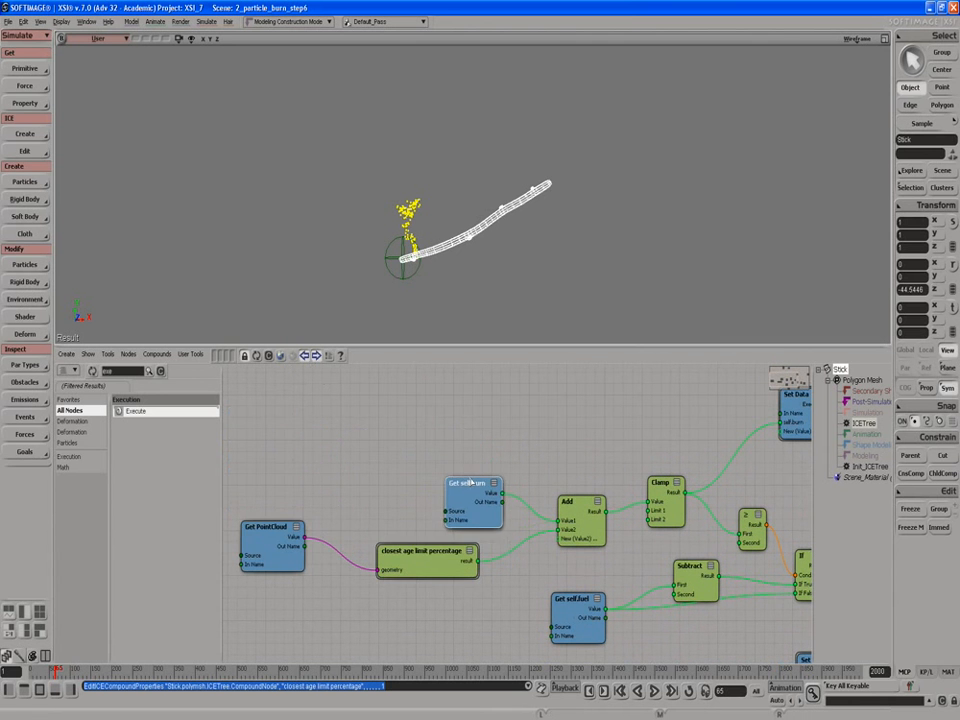
{"action": "scroll", "coordinate": [402, 412], "scroll_direction": "down", "scroll_amount": 1}
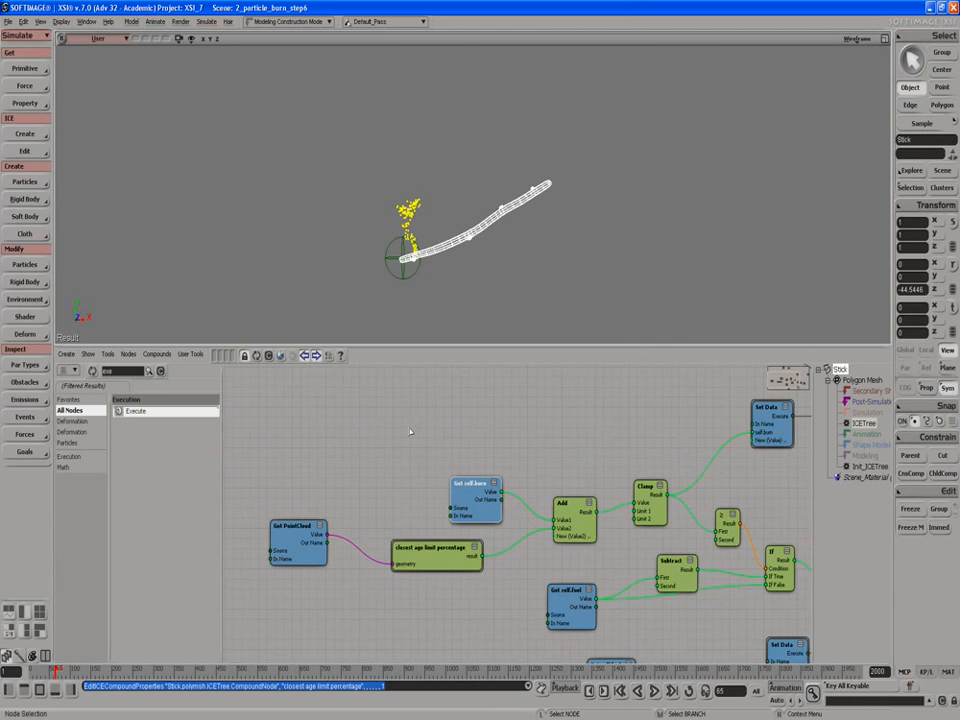
Step: Move the closest age limit percentage node slightly farther from the Add node
{"action": "left_click_drag", "start_coordinate": [421, 462], "coordinate": [251, 417]}
{"action": "left_click_drag", "start_coordinate": [306, 444], "coordinate": [408, 431]}
{"action": "left_click_drag", "start_coordinate": [393, 495], "coordinate": [364, 492]}
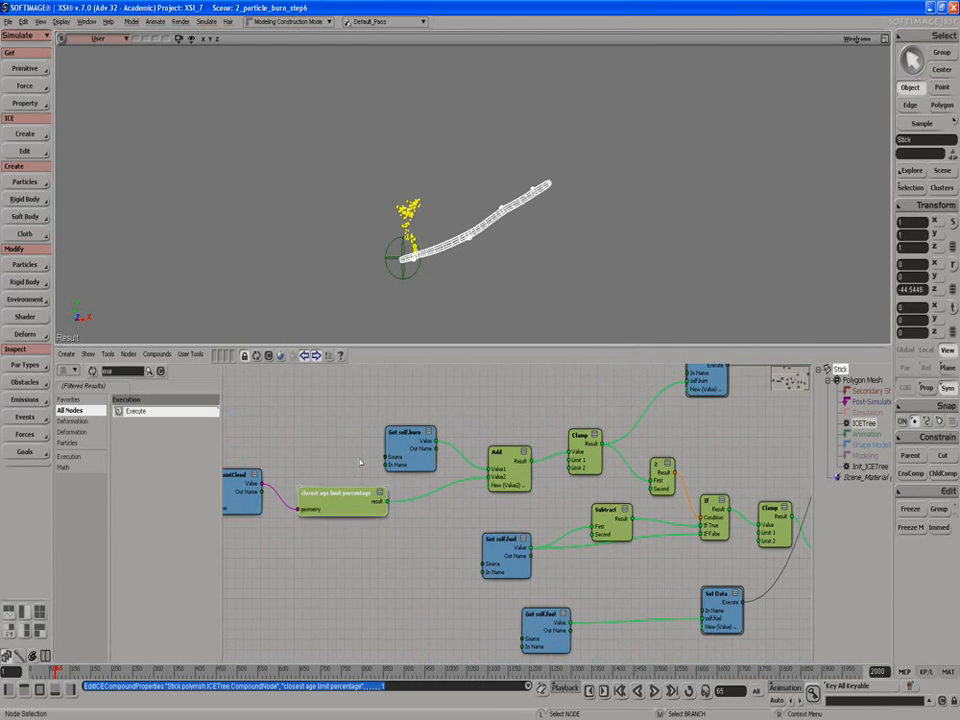
Step: Shift Get PointCloud, closest age limit percentage, Get self.burn, Add and Clamp together slightly upward toward the self.burn Set Data node
{"action": "key", "text": "a"}
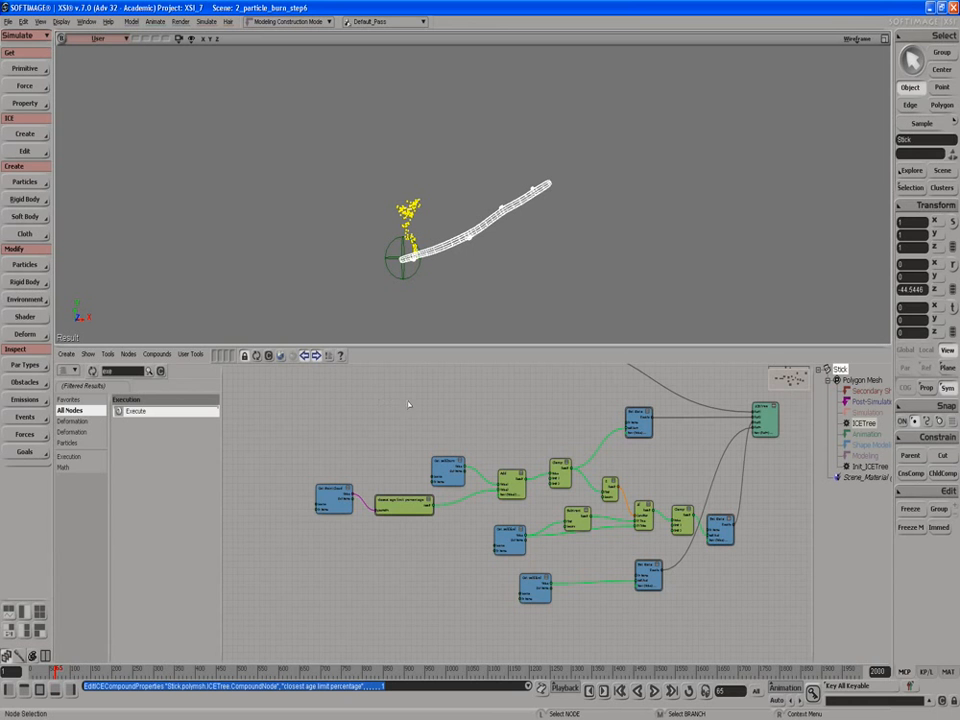
{"action": "middle_click_drag", "start_coordinate": [455, 439], "coordinate": [466, 439]}
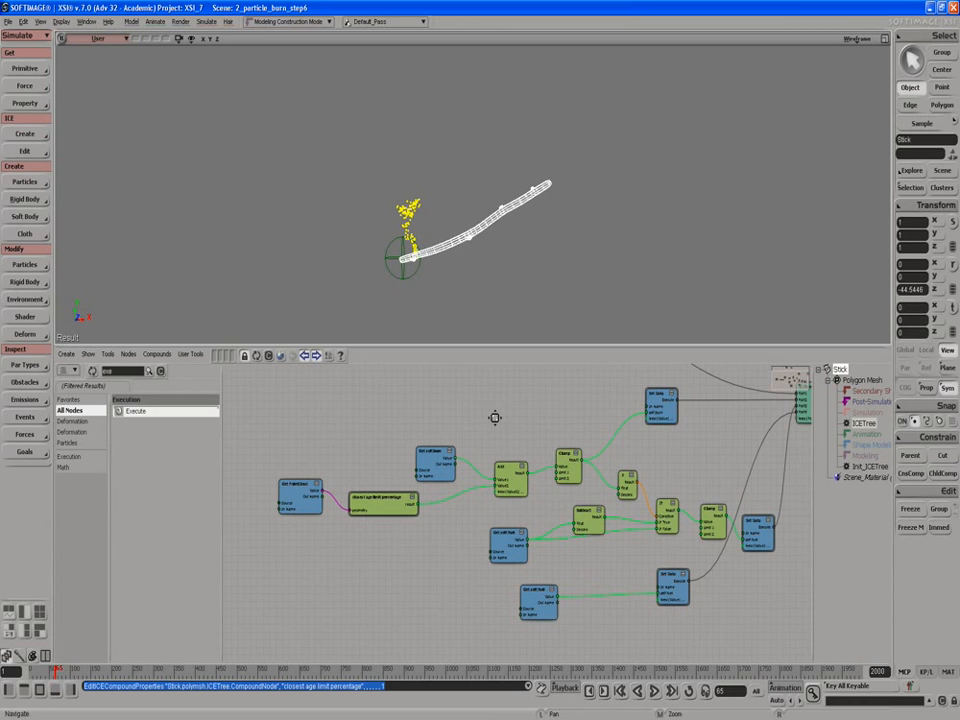
{"action": "left_click_drag", "start_coordinate": [495, 418], "coordinate": [399, 463]}
{"action": "middle_click_drag", "start_coordinate": [399, 463], "coordinate": [414, 451]}
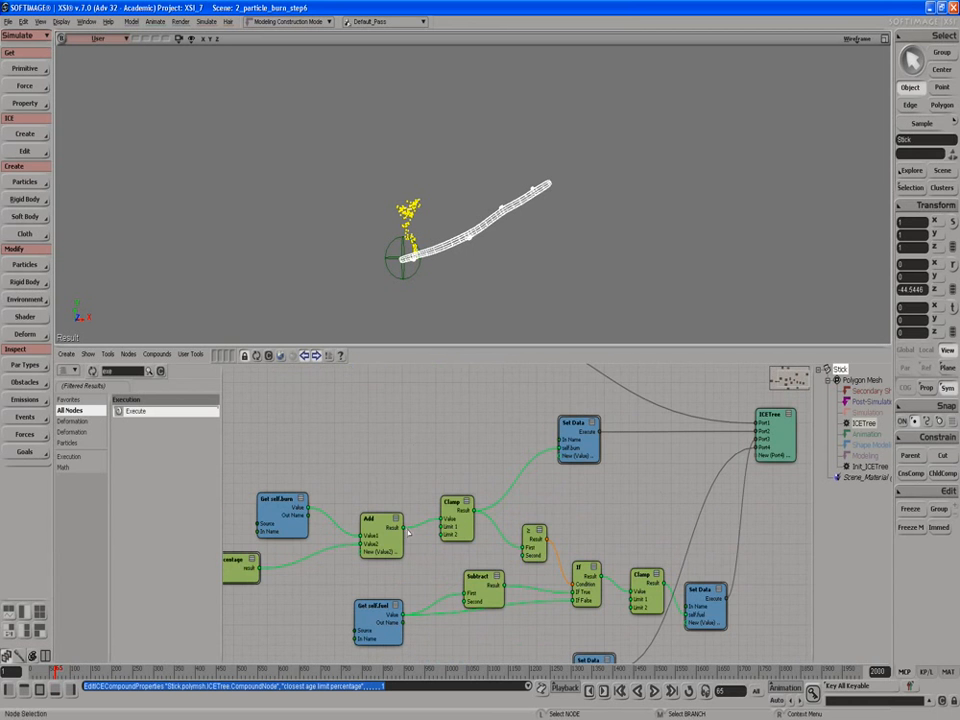
{"action": "scroll", "coordinate": [382, 499], "scroll_direction": "down", "scroll_amount": 2}
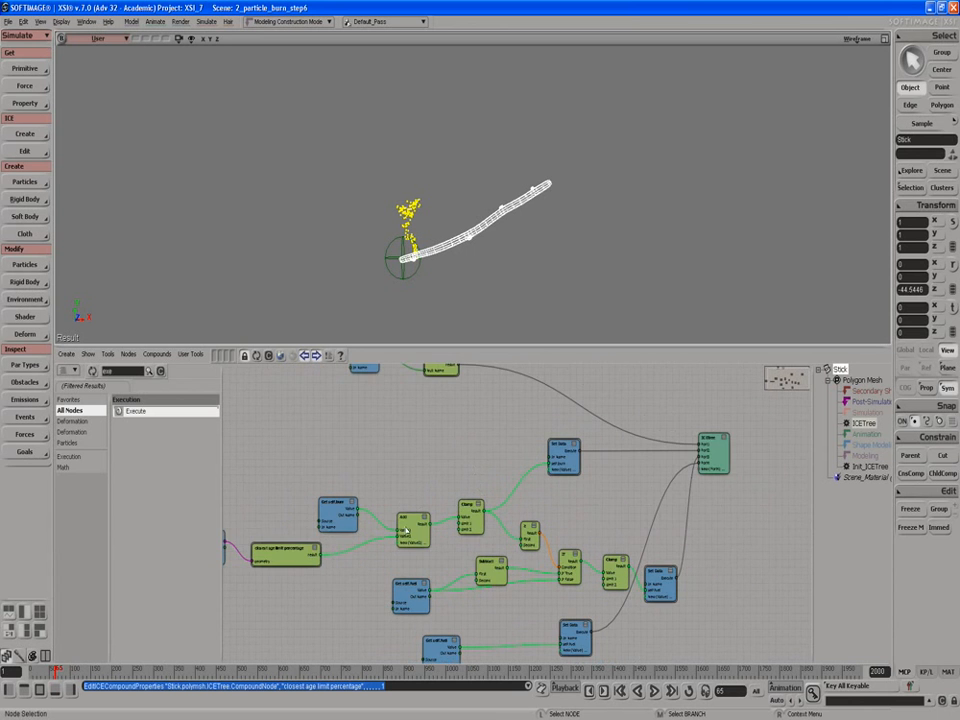
{"action": "scroll", "coordinate": [386, 489], "scroll_direction": "down", "scroll_amount": 2}
{"action": "left_click_drag", "start_coordinate": [280, 485], "coordinate": [481, 516]}
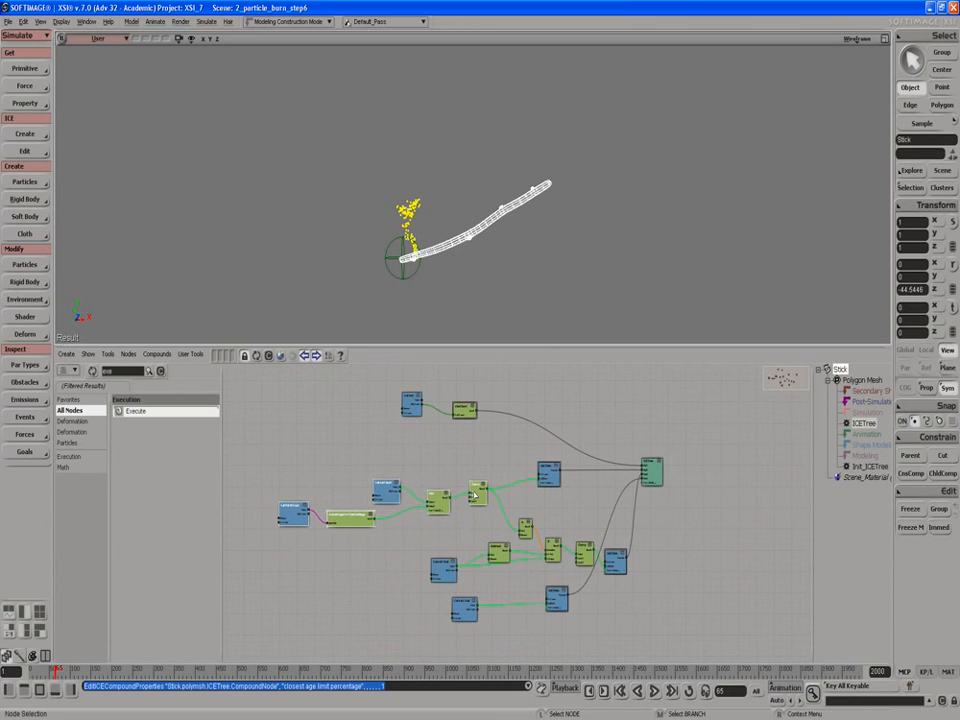
Step: Create a compound from the Get self.burn, Add, Clamp and self.burn Set Data nodes
{"action": "scroll", "coordinate": [476, 486], "scroll_direction": "up", "scroll_amount": 2}
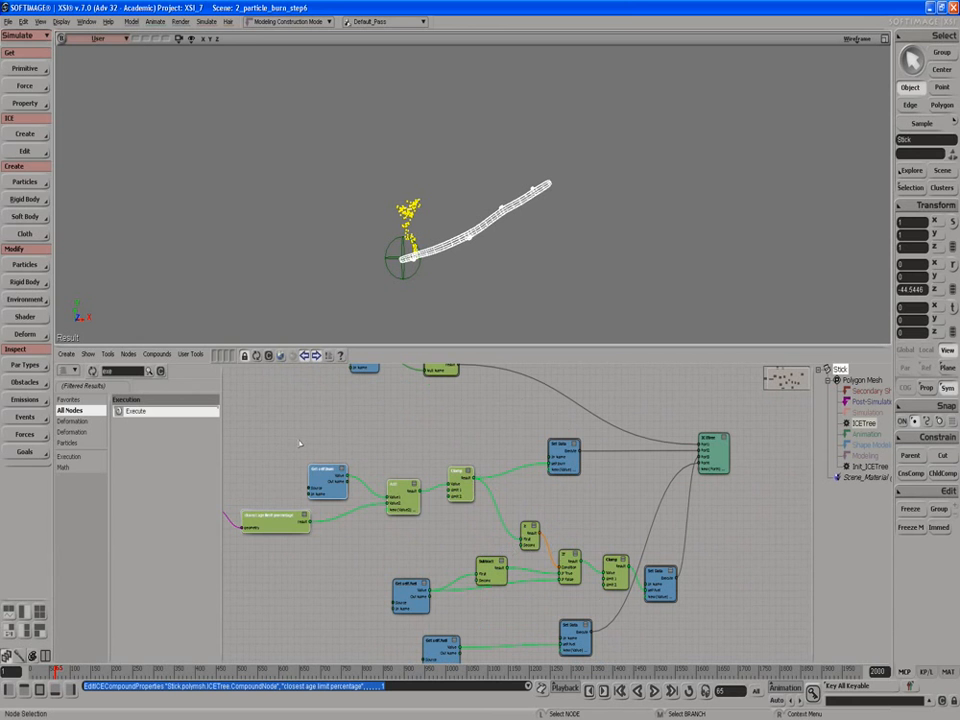
{"action": "left_click_drag", "start_coordinate": [322, 432], "coordinate": [564, 494]}
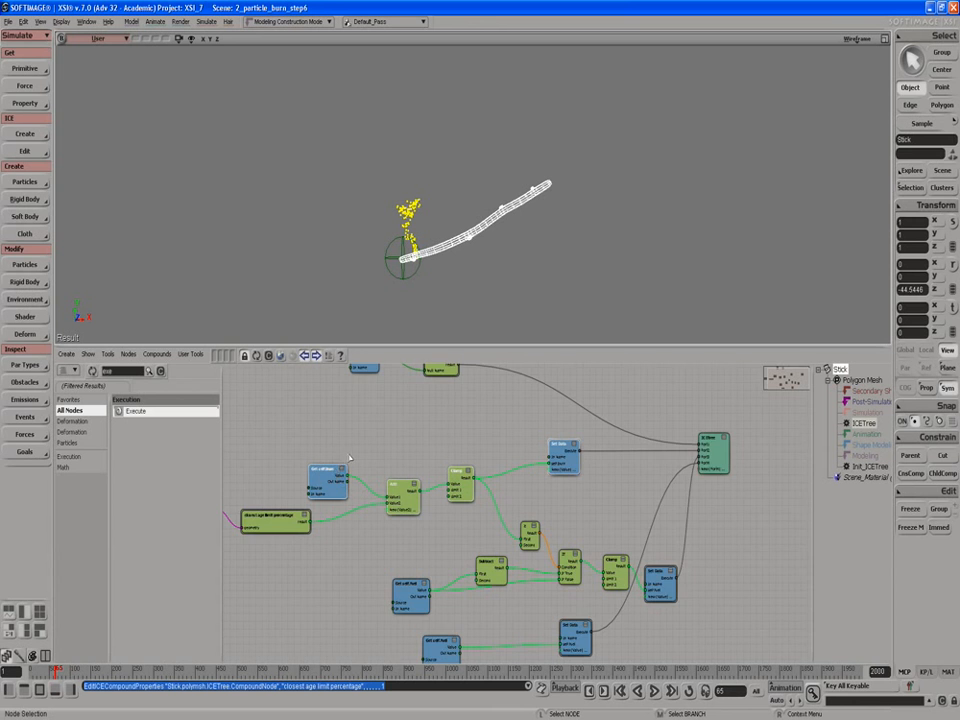
{"action": "scroll", "coordinate": [349, 457], "scroll_direction": "up", "scroll_amount": 1}
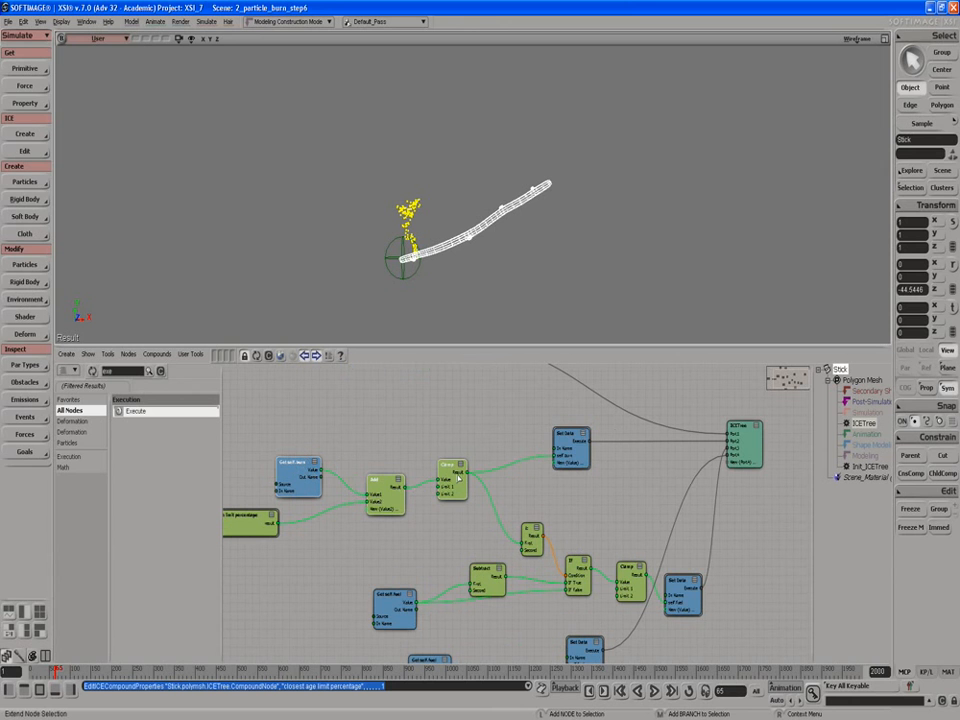
{"action": "right_click", "coordinate": [563, 437]}
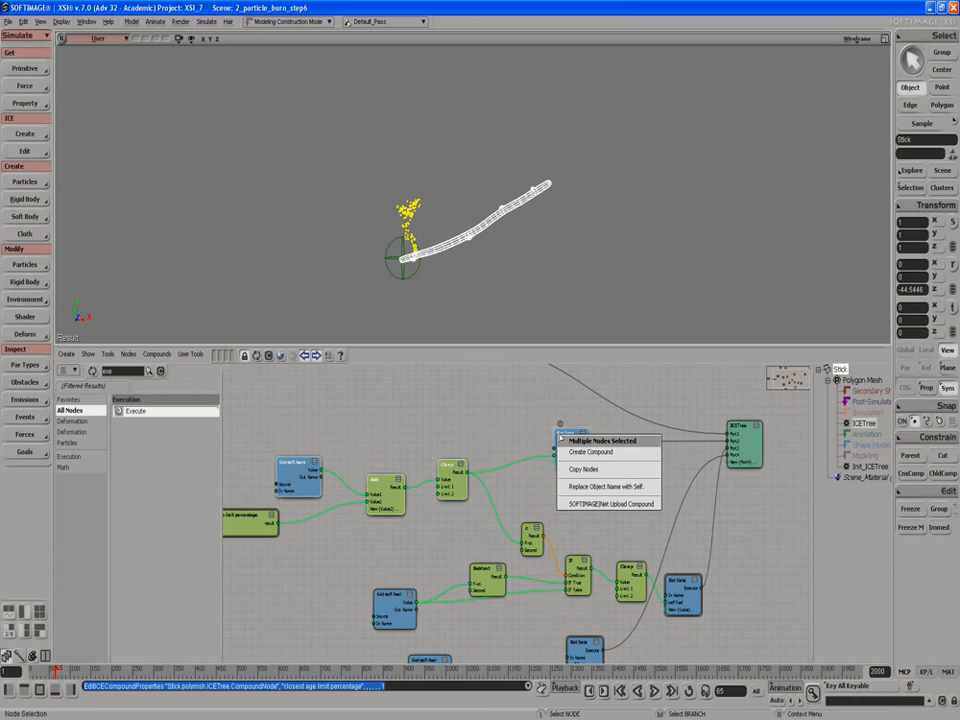
{"action": "left_click", "coordinate": [583, 456]}
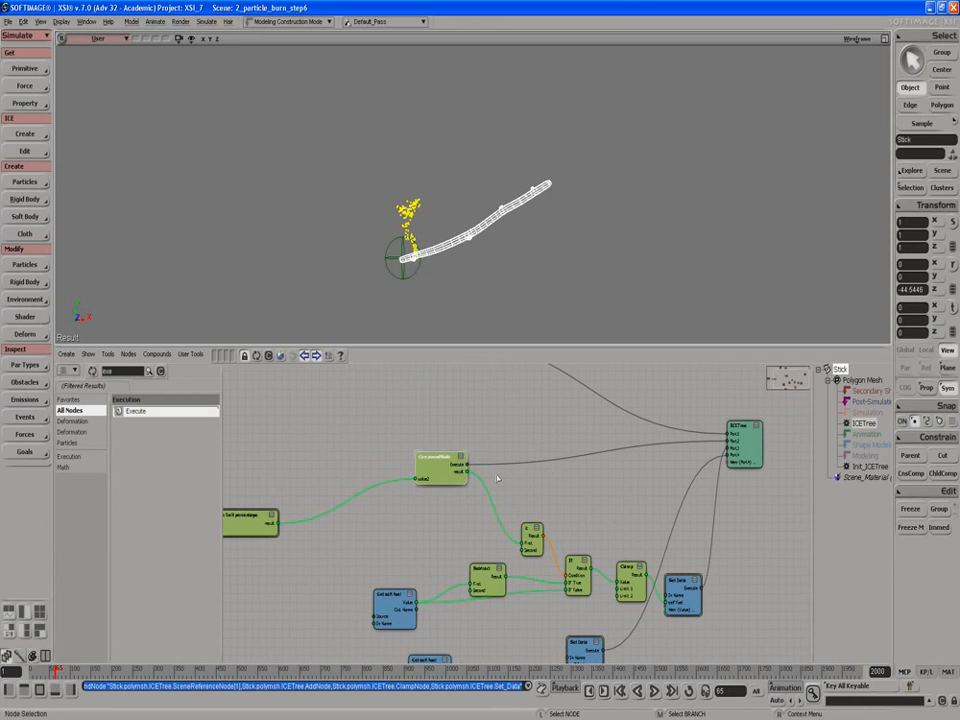
Step: Name the new burn compound "setup spread" in its compound properties
{"action": "right_click", "coordinate": [431, 466]}
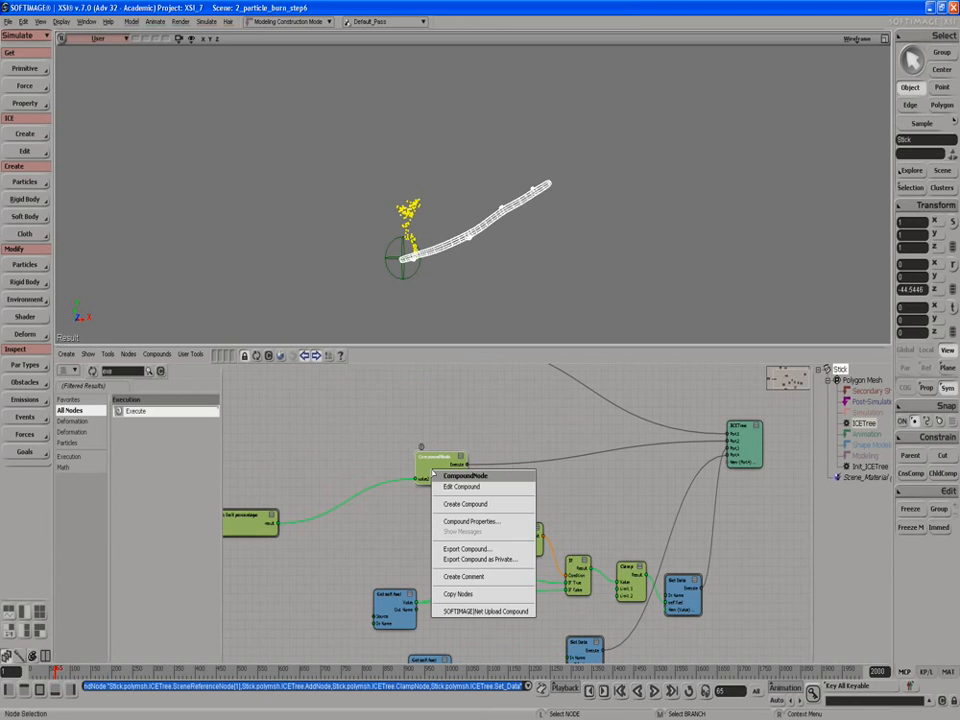
{"action": "left_click", "coordinate": [447, 522]}
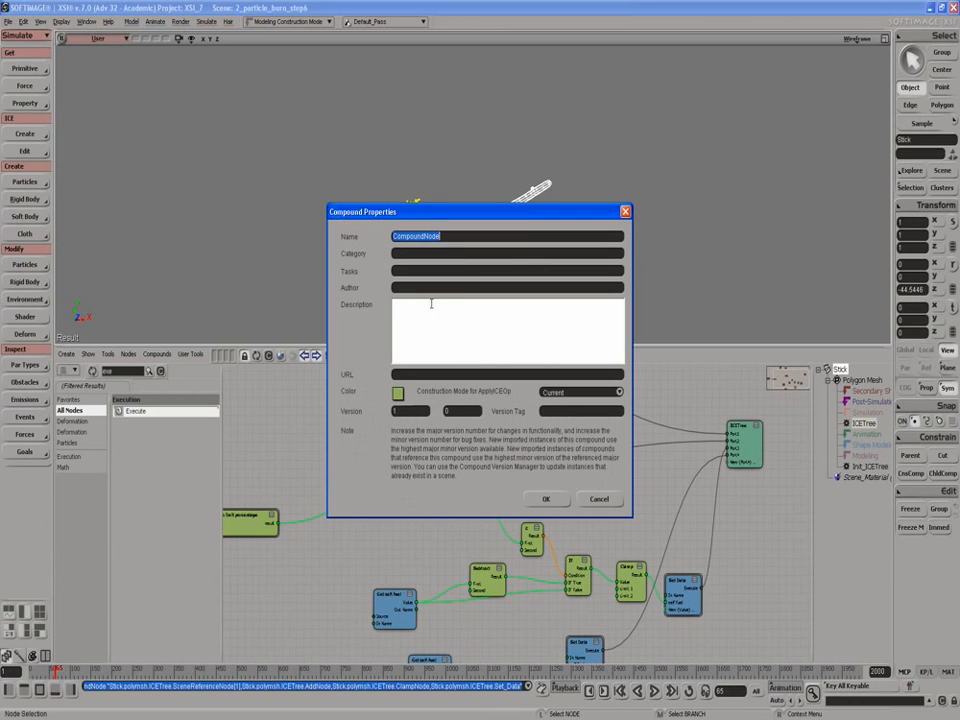
{"action": "type", "text": "s"}
{"action": "type", "text": "d"}
{"action": "left_click", "coordinate": [546, 498]}
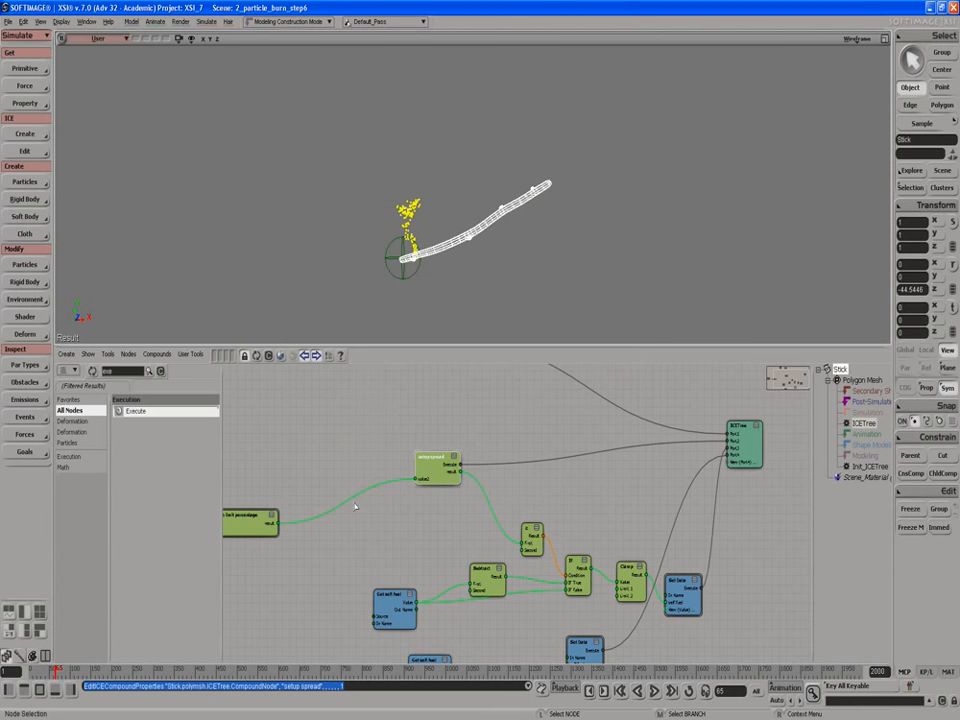
Step: Move the closest age limit percentage and Get PointCloud nodes closer to the setup spread compound
{"action": "scroll", "coordinate": [355, 507], "scroll_direction": "down", "scroll_amount": 1}
{"action": "left_click_drag", "start_coordinate": [267, 525], "coordinate": [307, 513]}
{"action": "scroll", "coordinate": [315, 511], "scroll_direction": "down", "scroll_amount": 4}
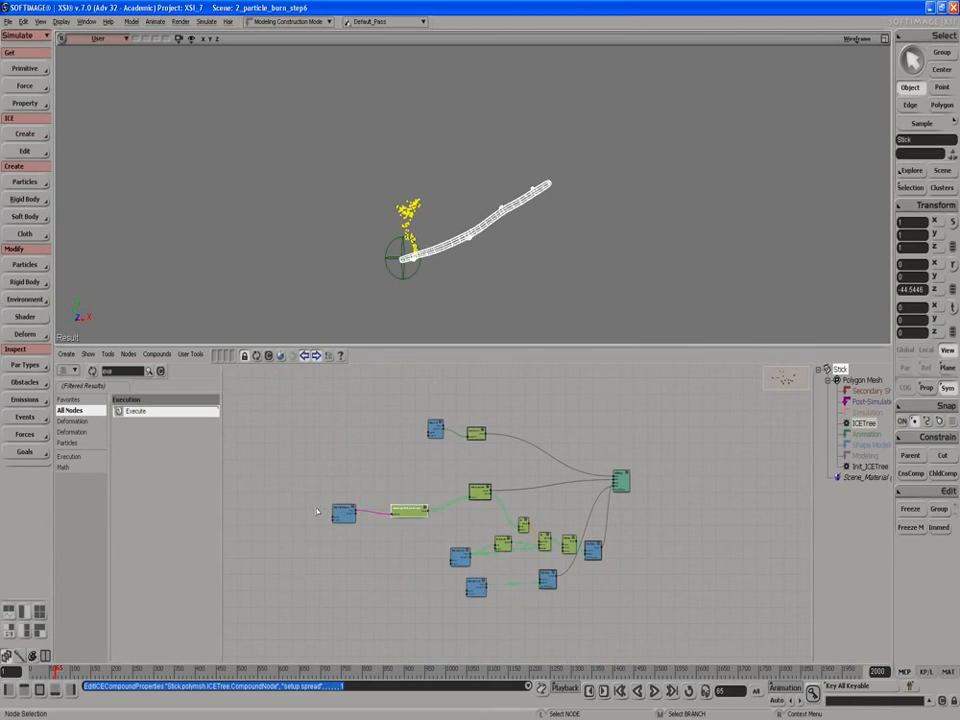
{"action": "scroll", "coordinate": [370, 500], "scroll_direction": "up", "scroll_amount": 3}
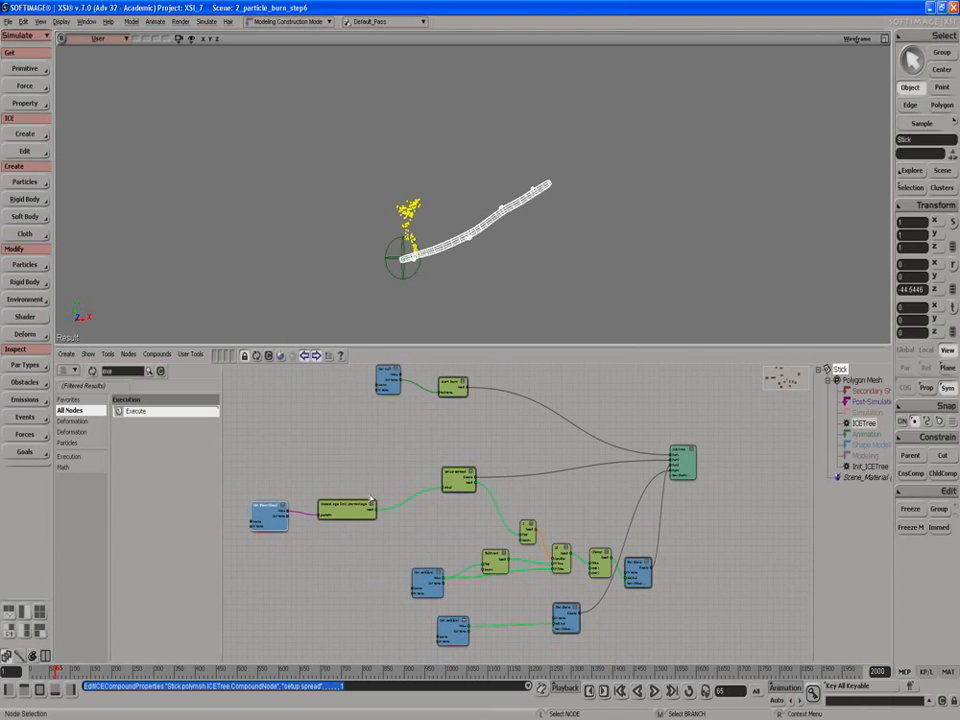
{"action": "scroll", "coordinate": [262, 502], "scroll_direction": "up", "scroll_amount": 2}
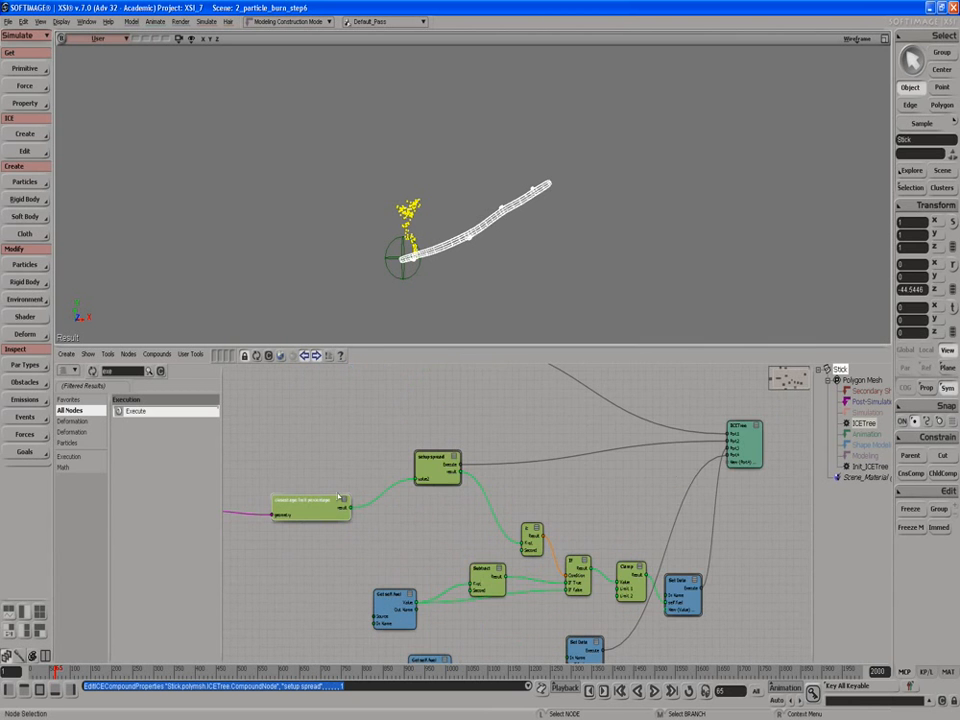
Step: Inside the closest age limit percentage compound, expose Get Closest Points' Cutoff Distance and Multiply by Scalar's Factor as inputs, and return to the main tree
{"action": "double_click", "coordinate": [283, 500]}
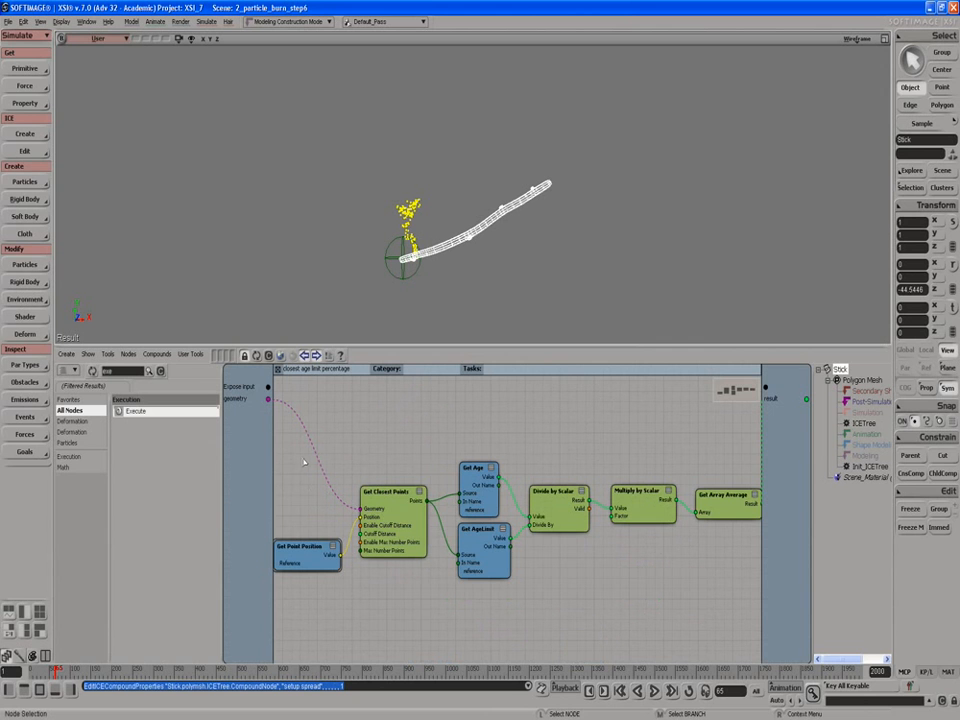
{"action": "left_click_drag", "start_coordinate": [267, 386], "coordinate": [360, 533]}
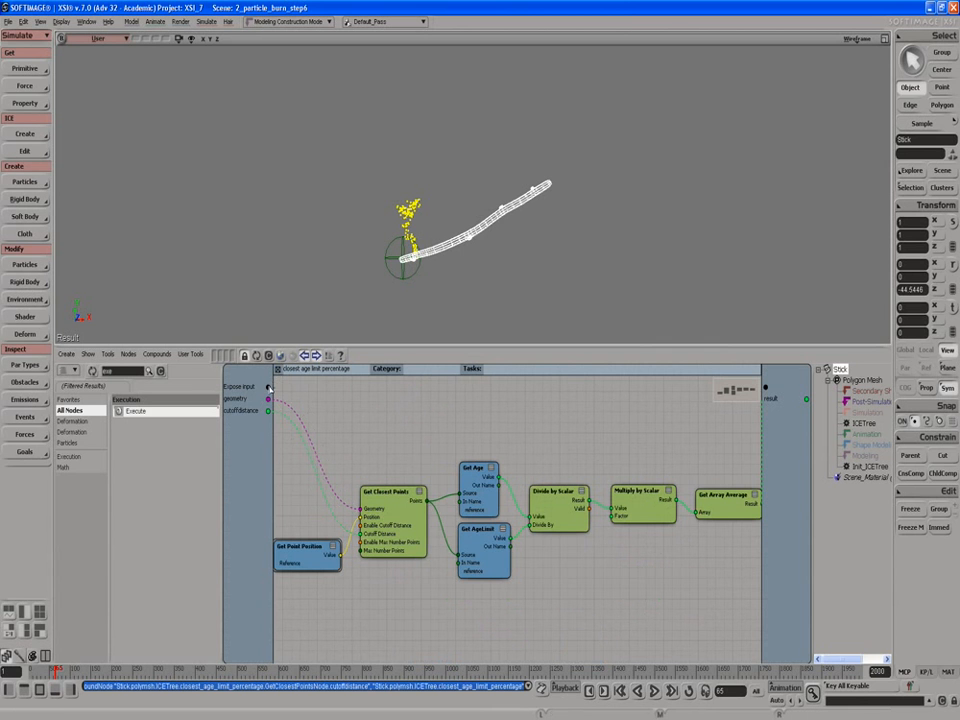
{"action": "left_click_drag", "start_coordinate": [267, 386], "coordinate": [612, 516]}
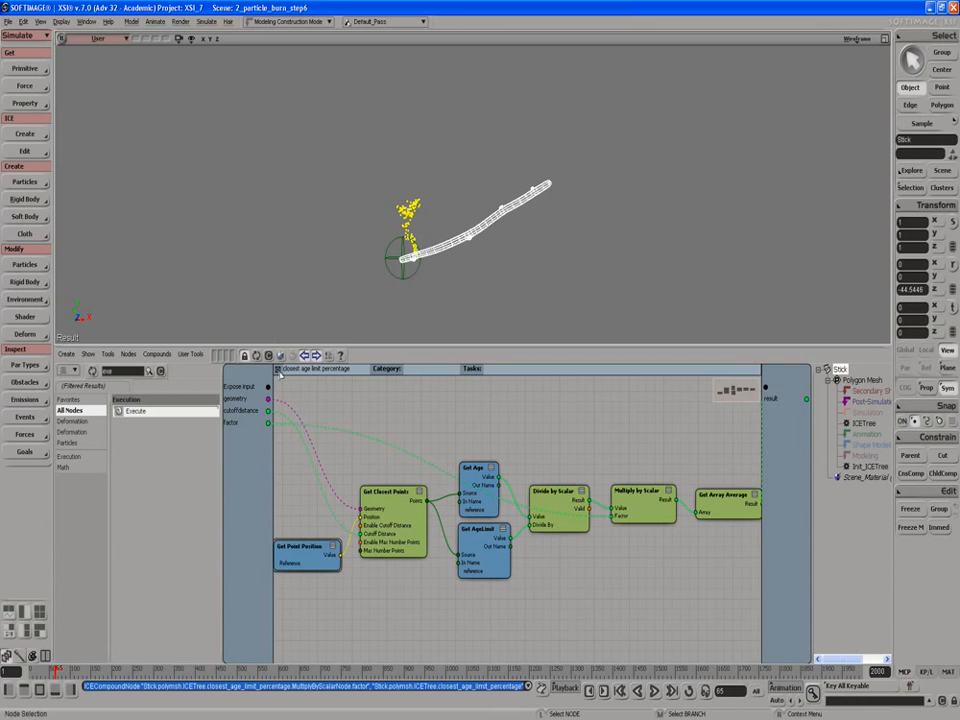
{"action": "left_click", "coordinate": [278, 370]}
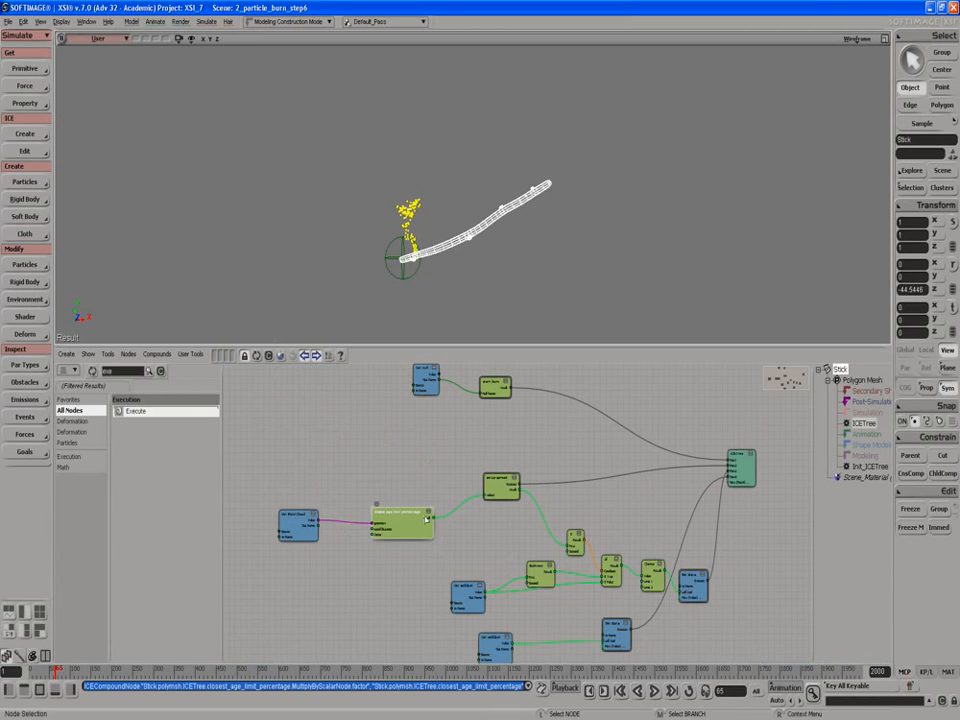
Step: Open the setup spread compound, nudge its Add node closer to Clamp, and return to the main tree
{"action": "double_click", "coordinate": [488, 475]}
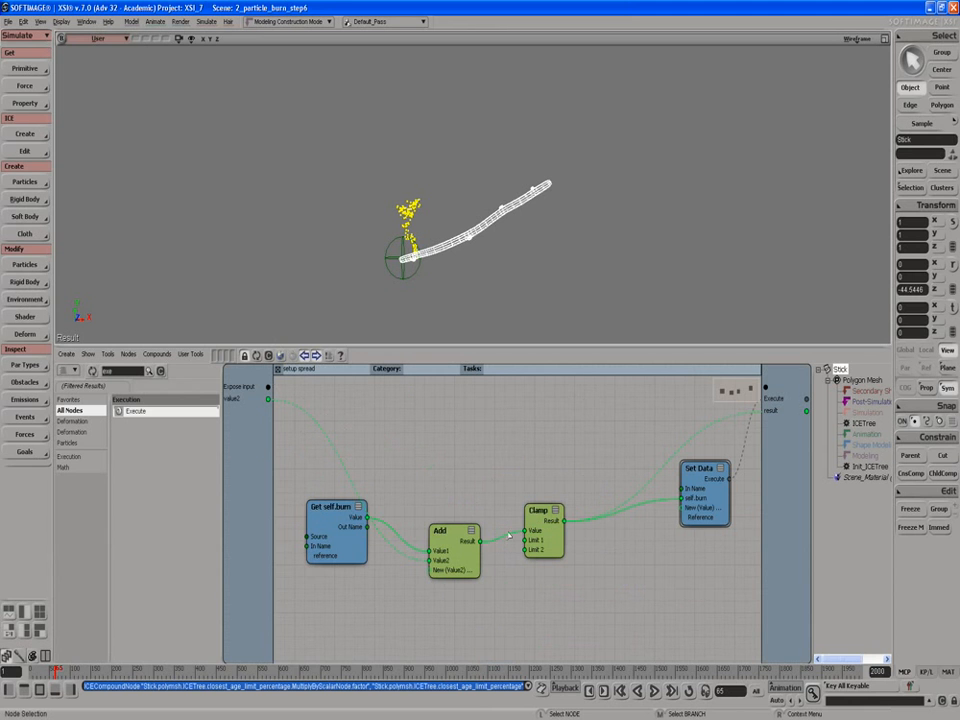
{"action": "left_click_drag", "start_coordinate": [444, 560], "coordinate": [454, 558]}
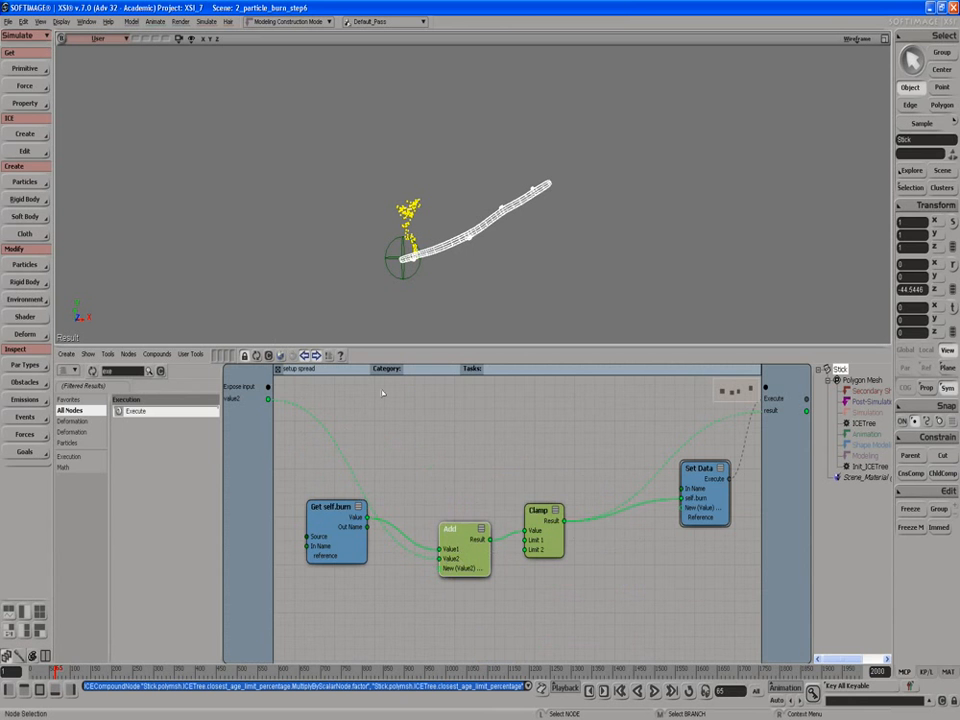
{"action": "left_click", "coordinate": [278, 370]}
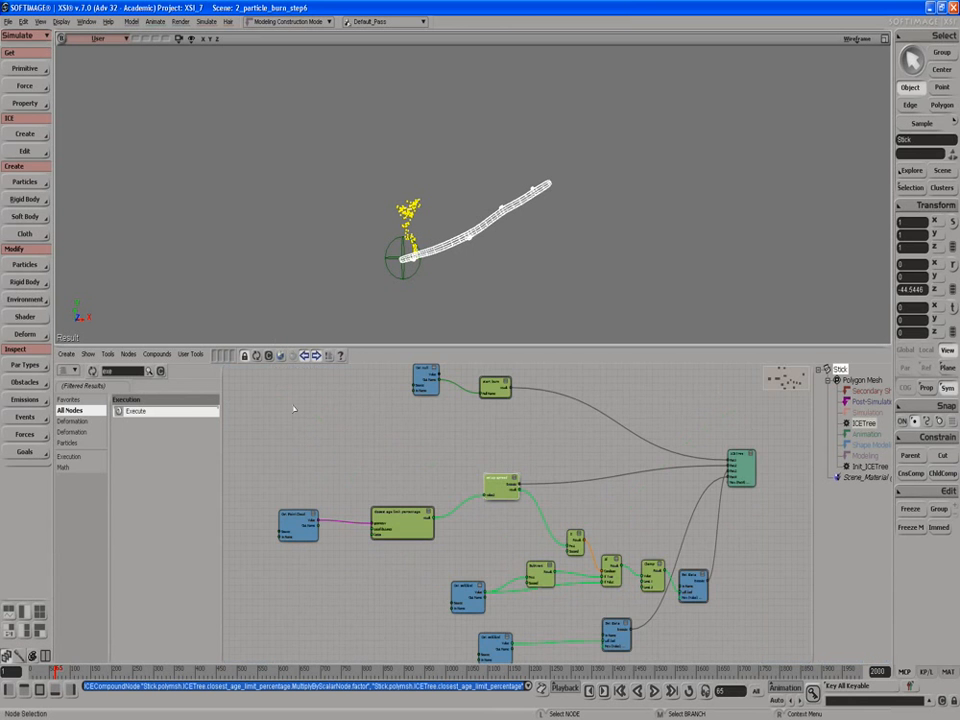
Step: Delete the lower Get self.fuel node together with the Set Data node it feeds directly
{"action": "scroll", "coordinate": [371, 493], "scroll_direction": "up", "scroll_amount": 2}
{"action": "key", "text": "s"}
{"action": "left_click_drag", "start_coordinate": [365, 512], "coordinate": [326, 401]}
{"action": "scroll", "coordinate": [342, 434], "scroll_direction": "up", "scroll_amount": 2}
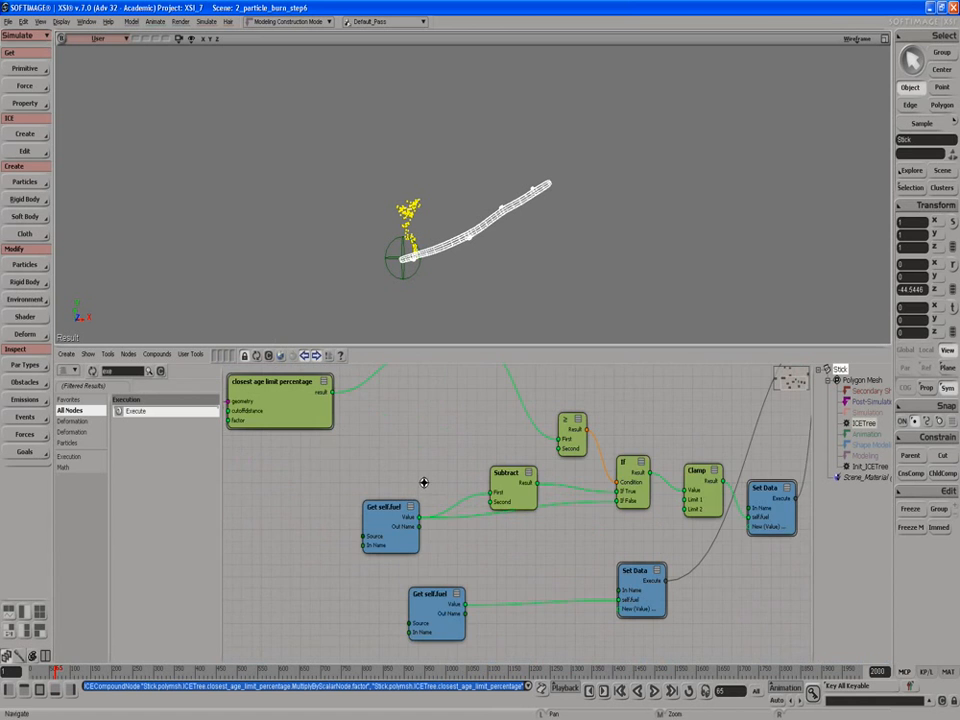
{"action": "left_click_drag", "start_coordinate": [422, 484], "coordinate": [392, 467]}
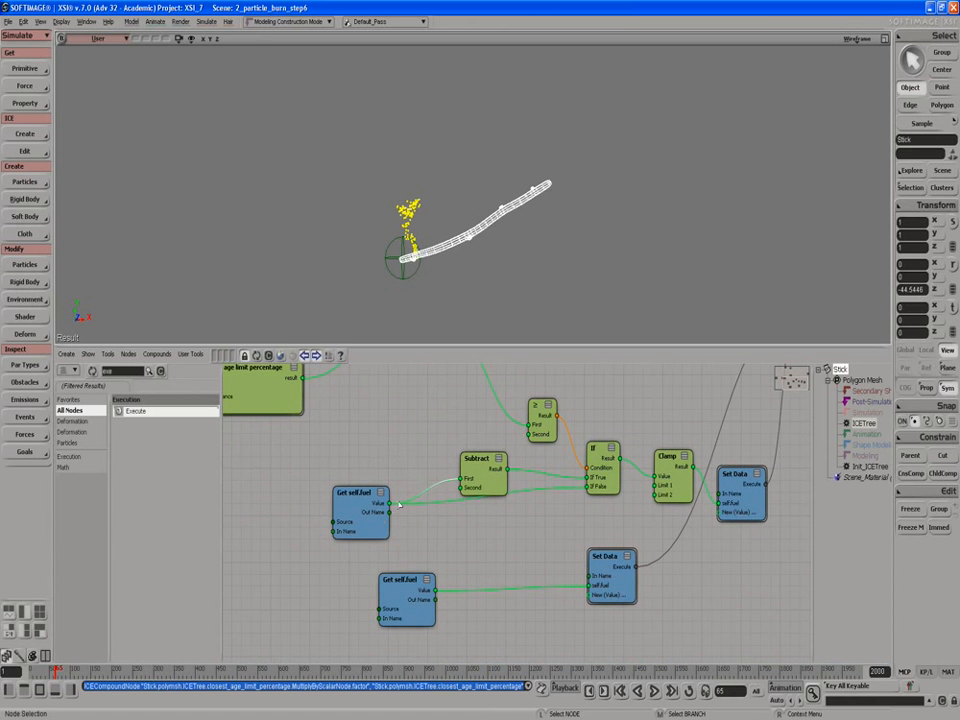
{"action": "scroll", "coordinate": [407, 515], "scroll_direction": "down", "scroll_amount": 2}
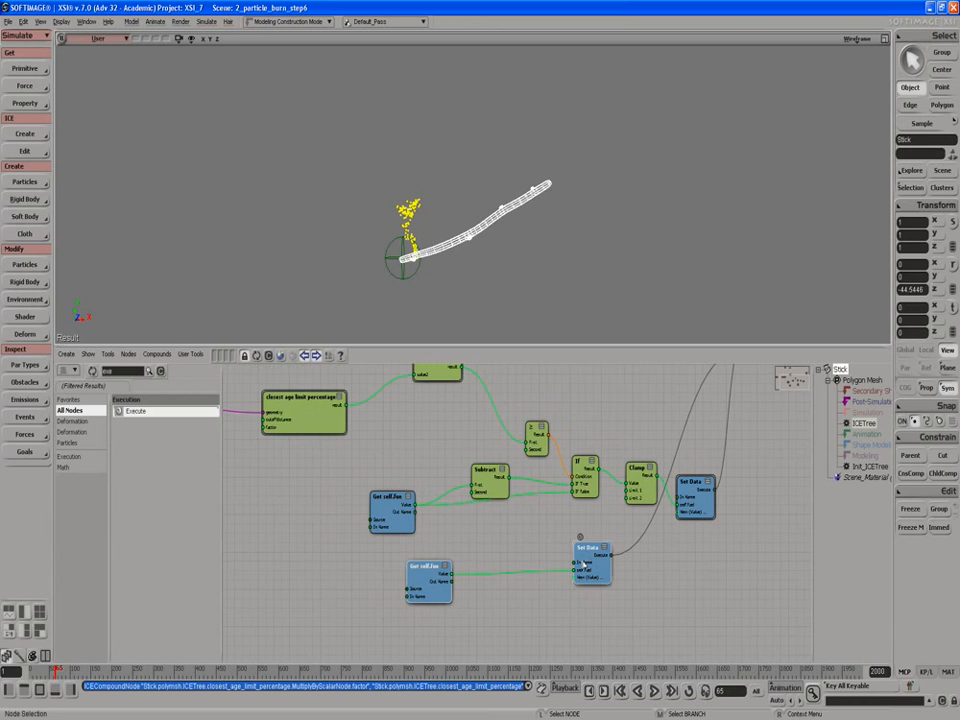
{"action": "key", "text": "Delete"}
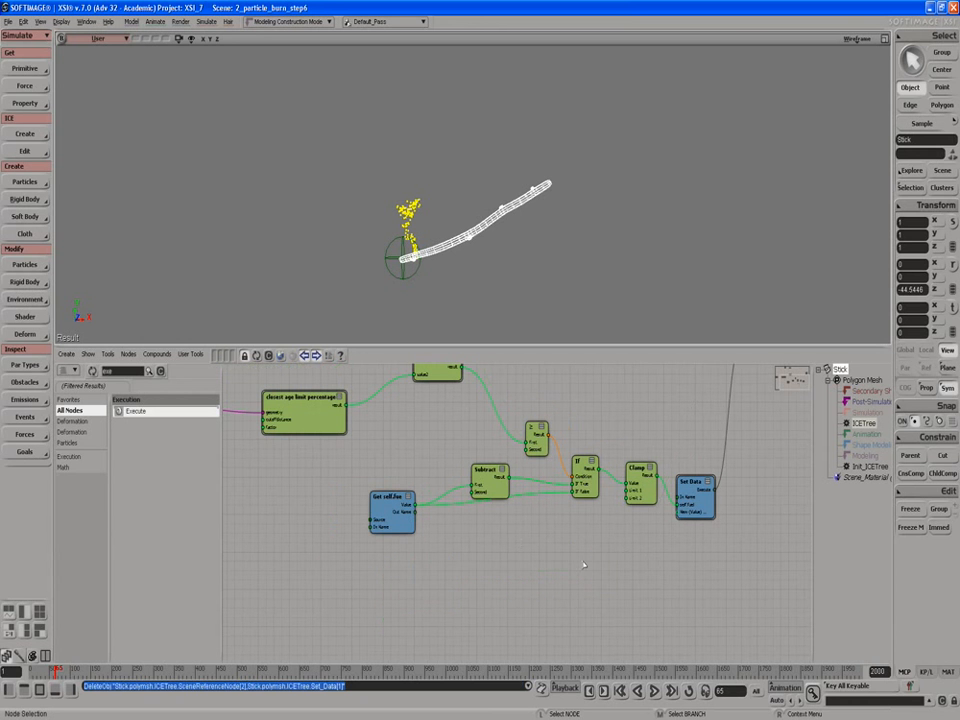
Step: Try to combine the remaining Get self.fuel, Subtract, ≥, If, Clamp and Set Data nodes into a compound, and undo it
{"action": "key", "text": "s"}
{"action": "left_click_drag", "start_coordinate": [462, 508], "coordinate": [443, 584]}
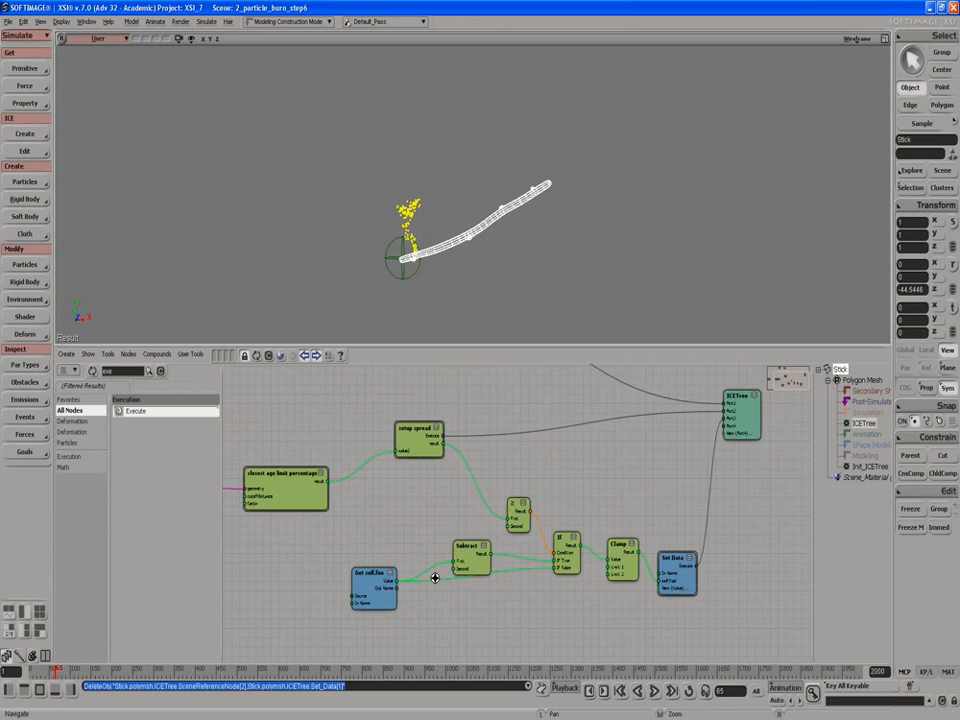
{"action": "scroll", "coordinate": [435, 577], "scroll_direction": "up", "scroll_amount": 2}
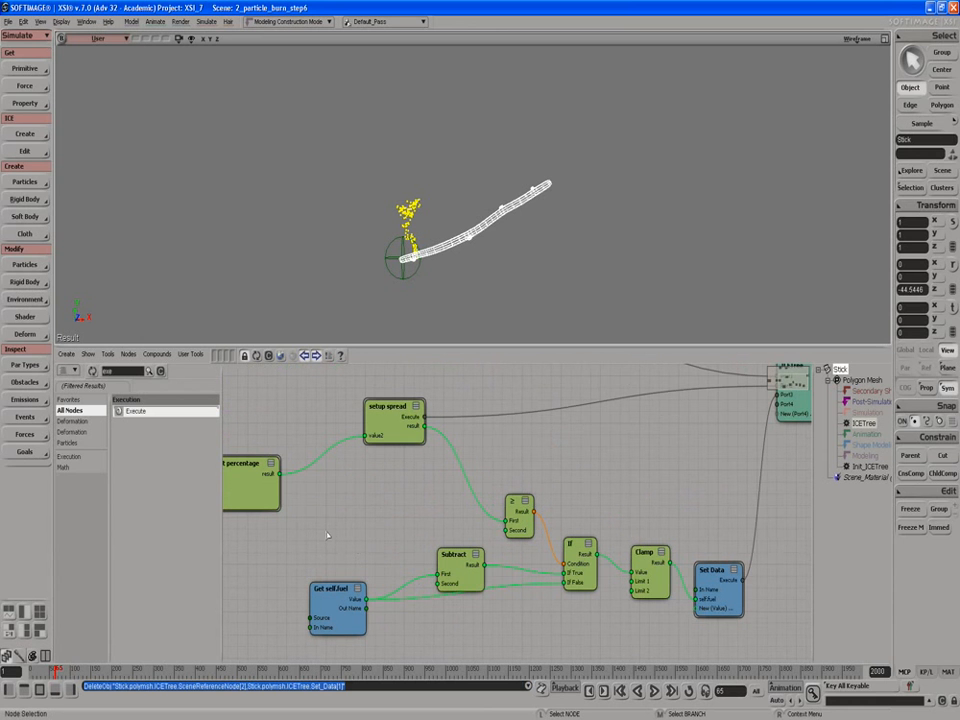
{"action": "left_click_drag", "start_coordinate": [327, 516], "coordinate": [713, 650]}
{"action": "right_click", "coordinate": [470, 562]}
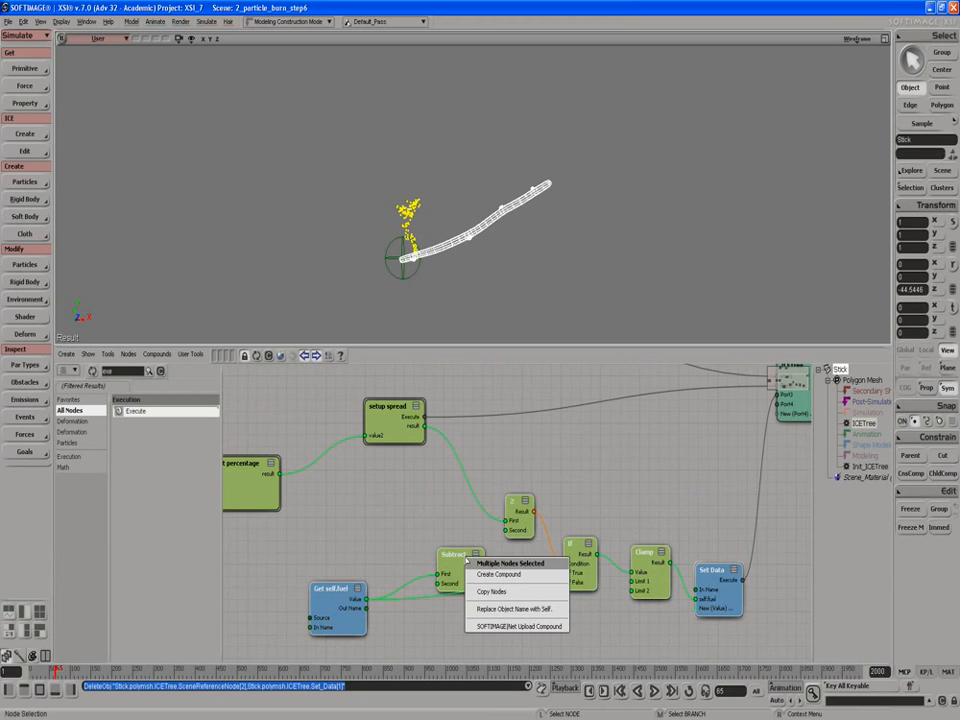
{"action": "left_click", "coordinate": [477, 575]}
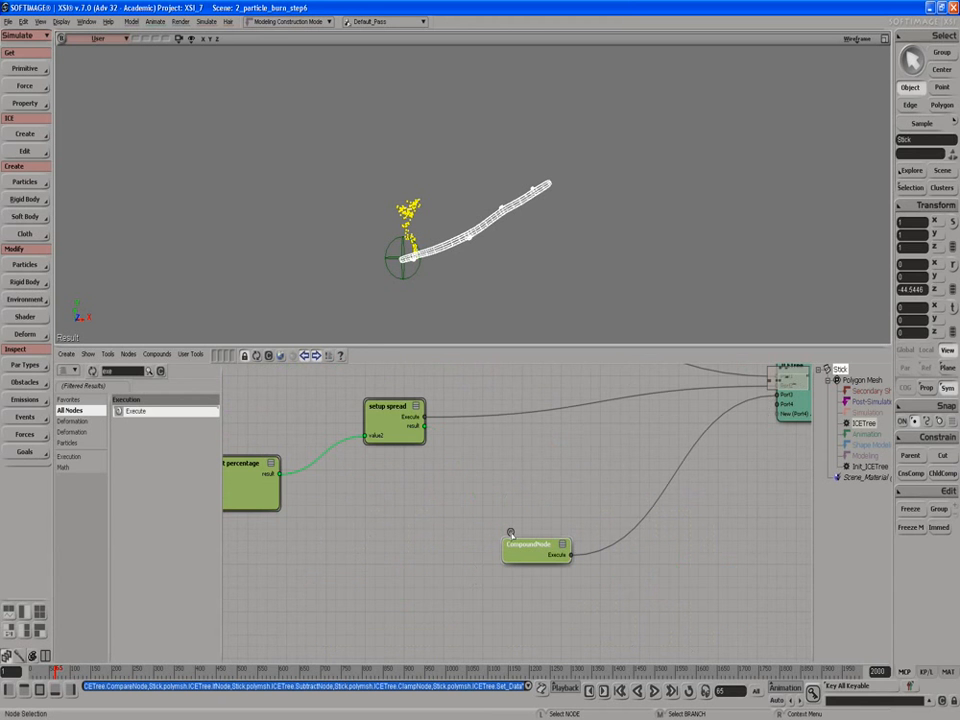
{"action": "key", "text": "ctrl+z"}
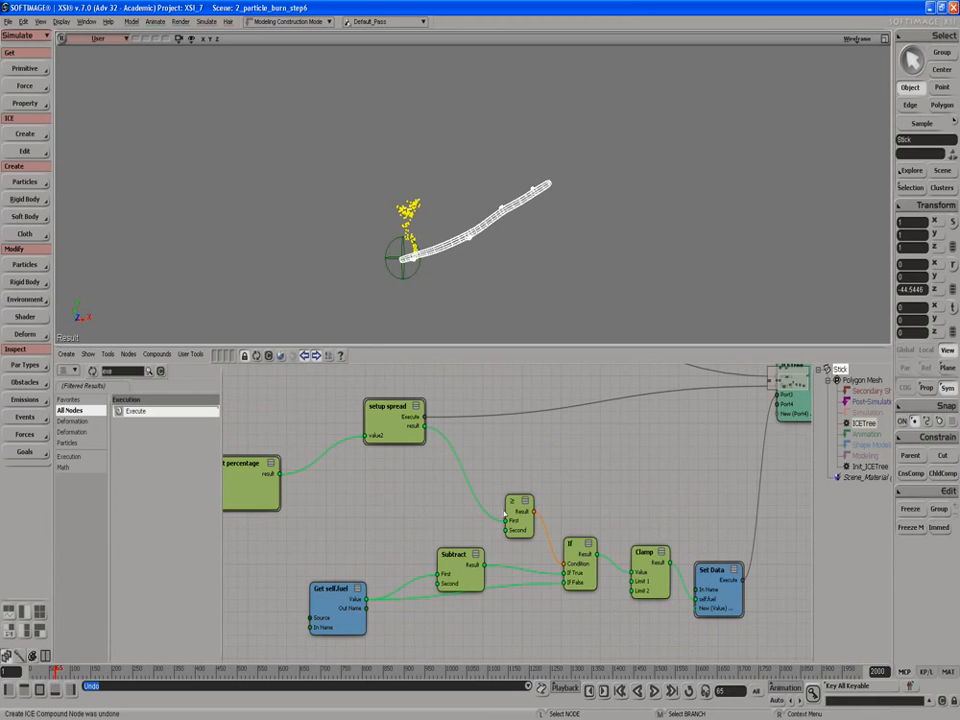
Step: Try to expose ≥'s First port on a compound made from the Get self.fuel through Set Data nodes, and undo the compound
{"action": "left_click_drag", "start_coordinate": [504, 514], "coordinate": [476, 498]}
{"action": "left_click_drag", "start_coordinate": [347, 497], "coordinate": [545, 581]}
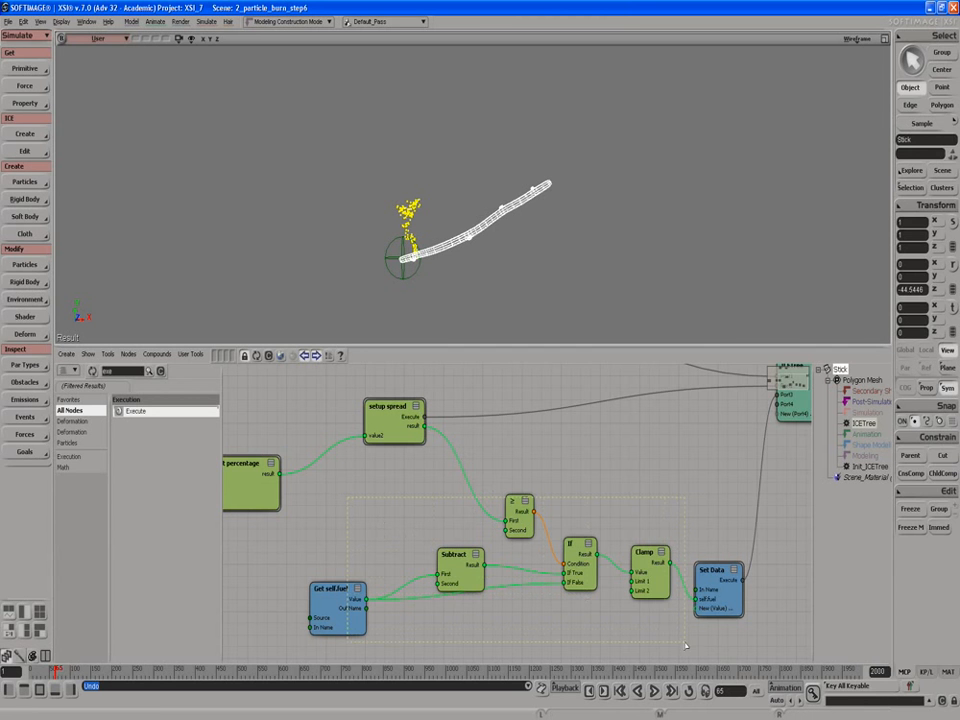
{"action": "left_click_drag", "start_coordinate": [685, 645], "coordinate": [722, 655]}
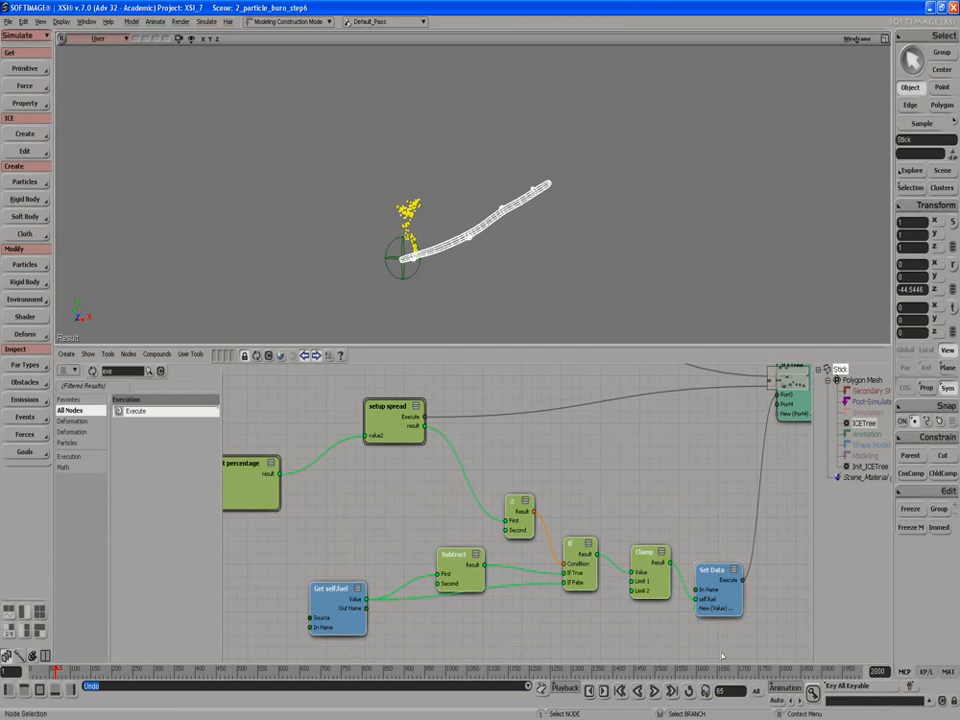
{"action": "right_click", "coordinate": [524, 518]}
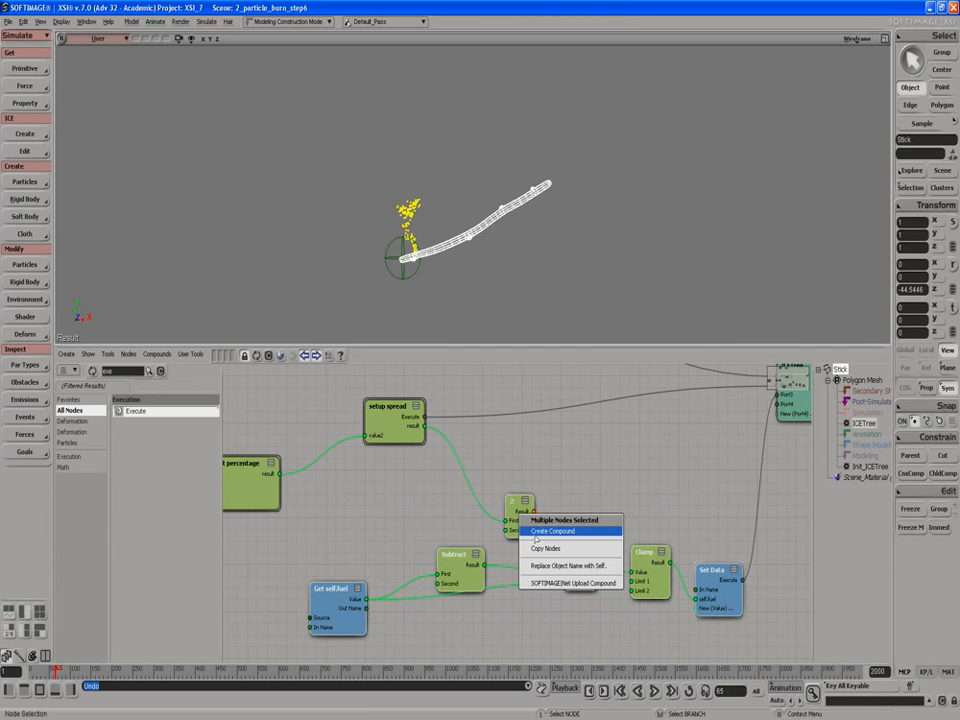
{"action": "left_click", "coordinate": [552, 531]}
{"action": "double_click", "coordinate": [510, 535]}
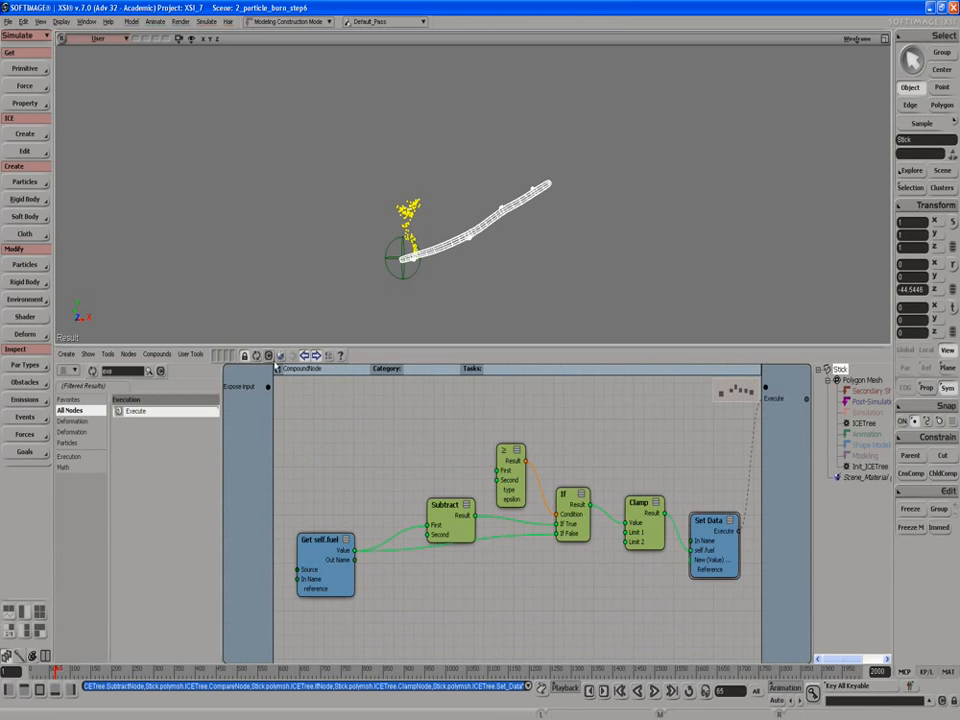
{"action": "left_click_drag", "start_coordinate": [268, 387], "coordinate": [520, 471]}
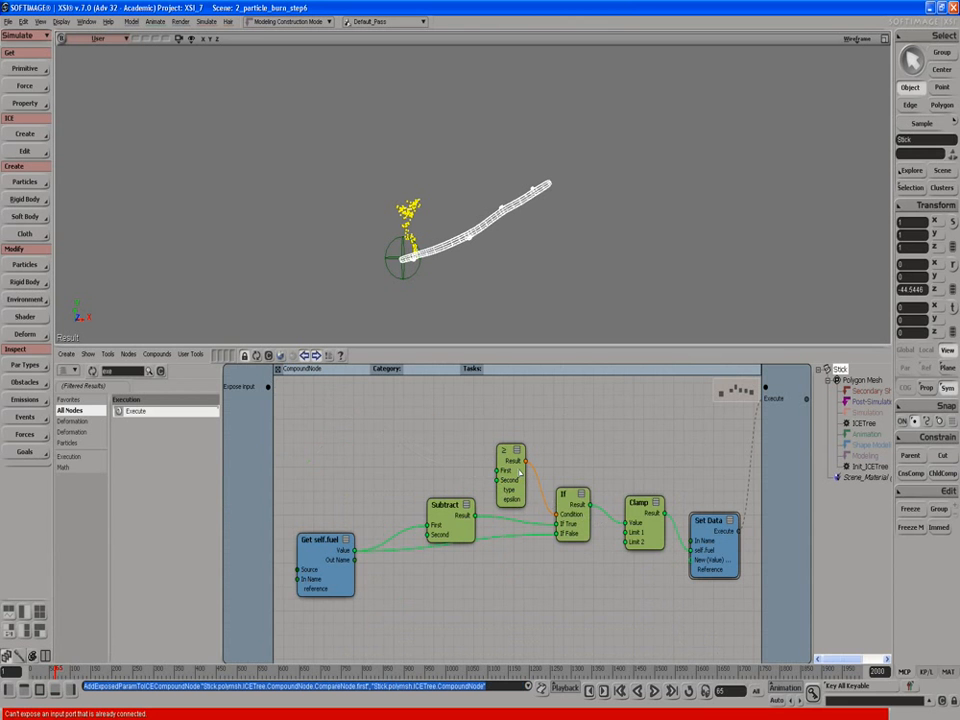
{"action": "left_click", "coordinate": [279, 370]}
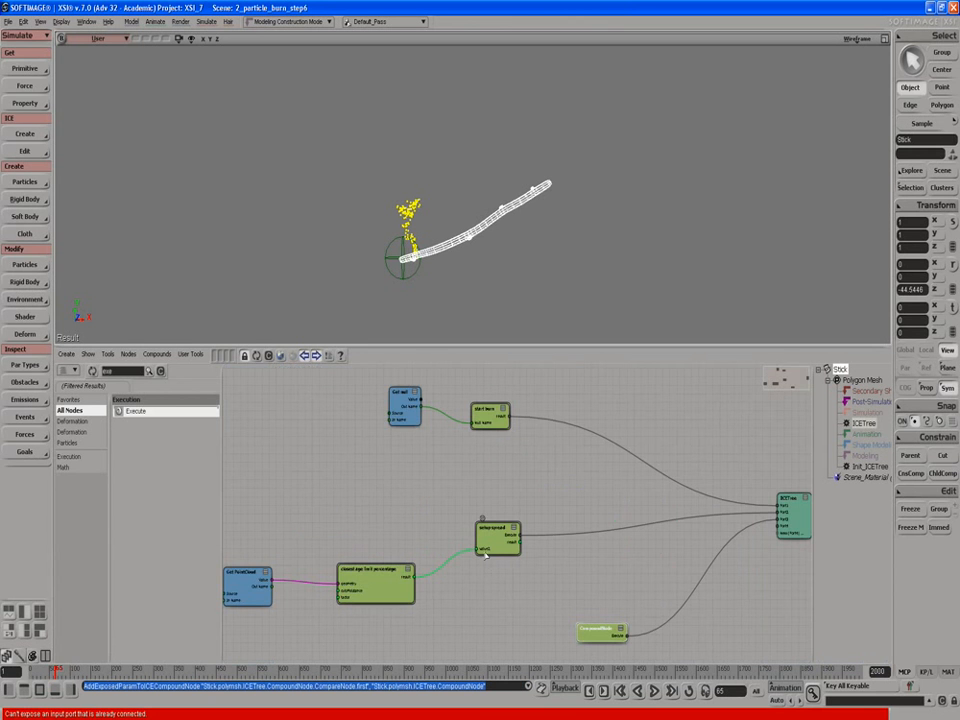
{"action": "key", "text": "ctrl+z"}
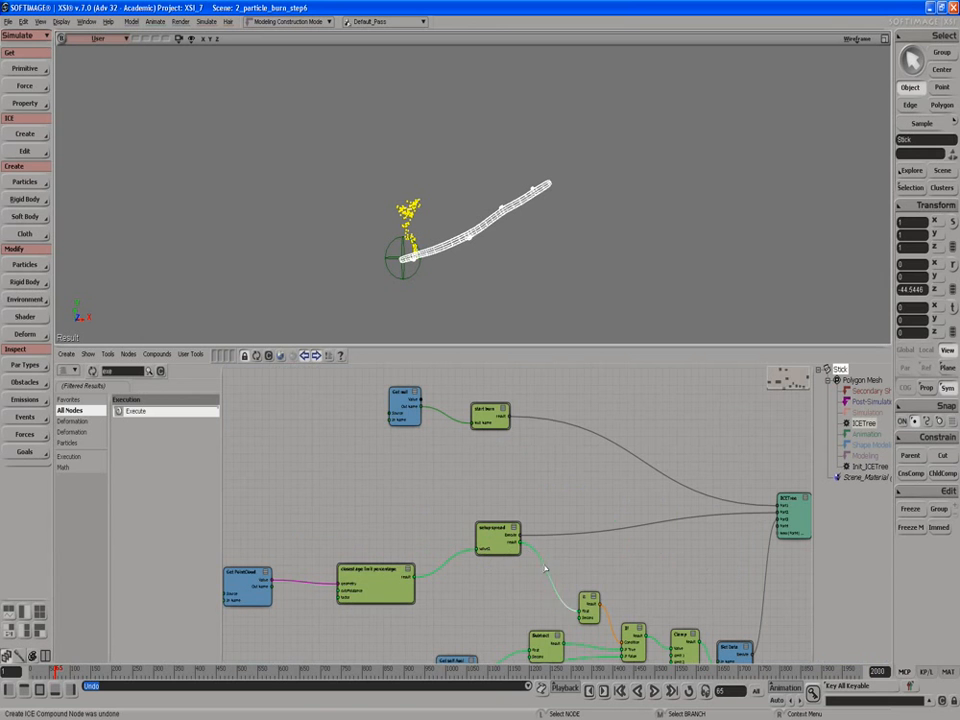
Step: Disconnect setup spread's result from ≥'s First port and combine Get self.fuel, Subtract, ≥, If, Clamp and Set Data into a compound
{"action": "left_click", "coordinate": [545, 569]}
{"action": "key", "text": "Delete"}
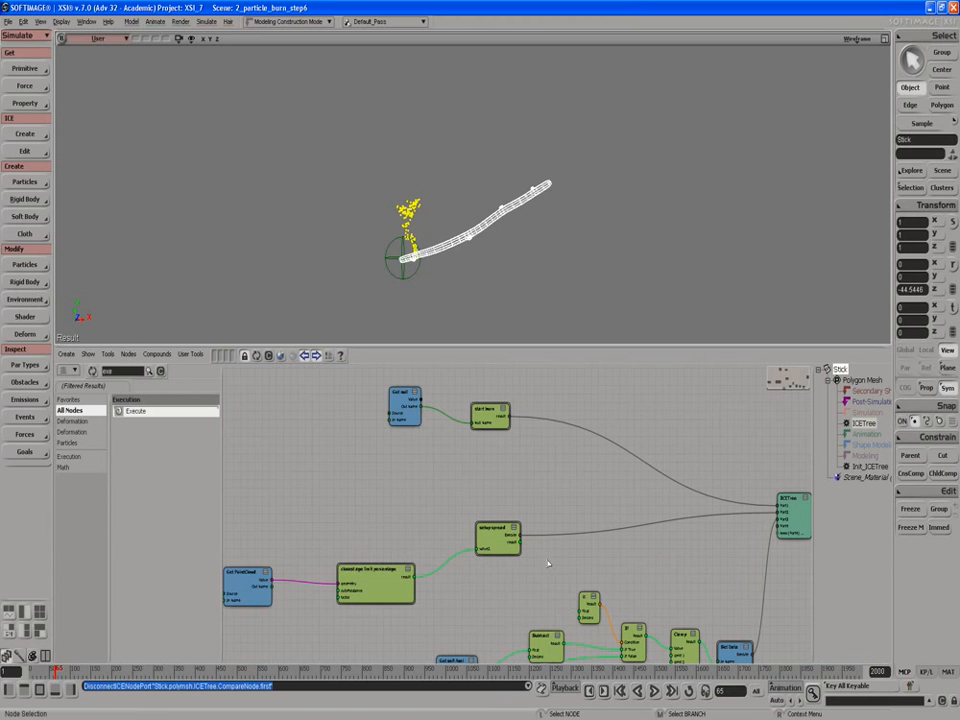
{"action": "middle_click_drag", "start_coordinate": [557, 598], "coordinate": [543, 536]}
{"action": "scroll", "coordinate": [540, 536], "scroll_direction": "up", "scroll_amount": 2}
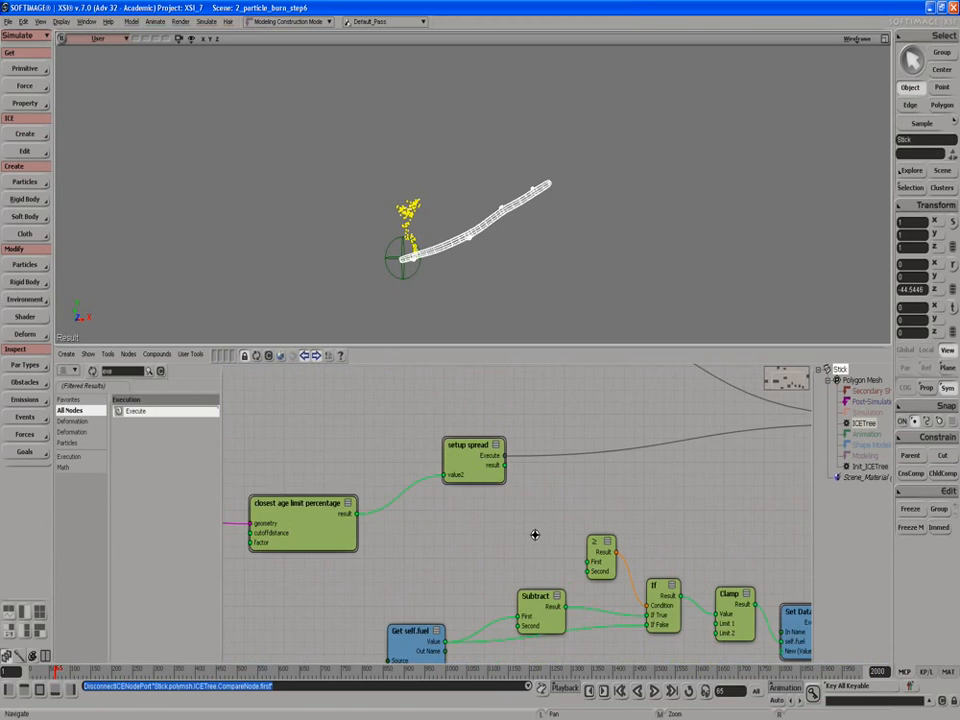
{"action": "scroll", "coordinate": [536, 521], "scroll_direction": "down", "scroll_amount": 1}
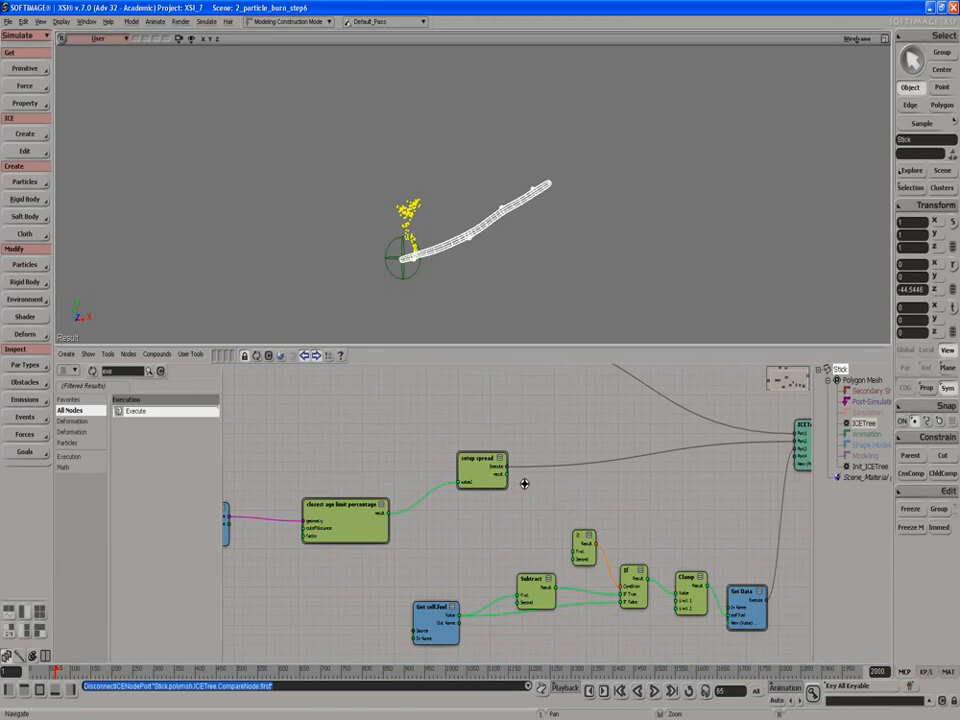
{"action": "left_click_drag", "start_coordinate": [536, 505], "coordinate": [467, 478]}
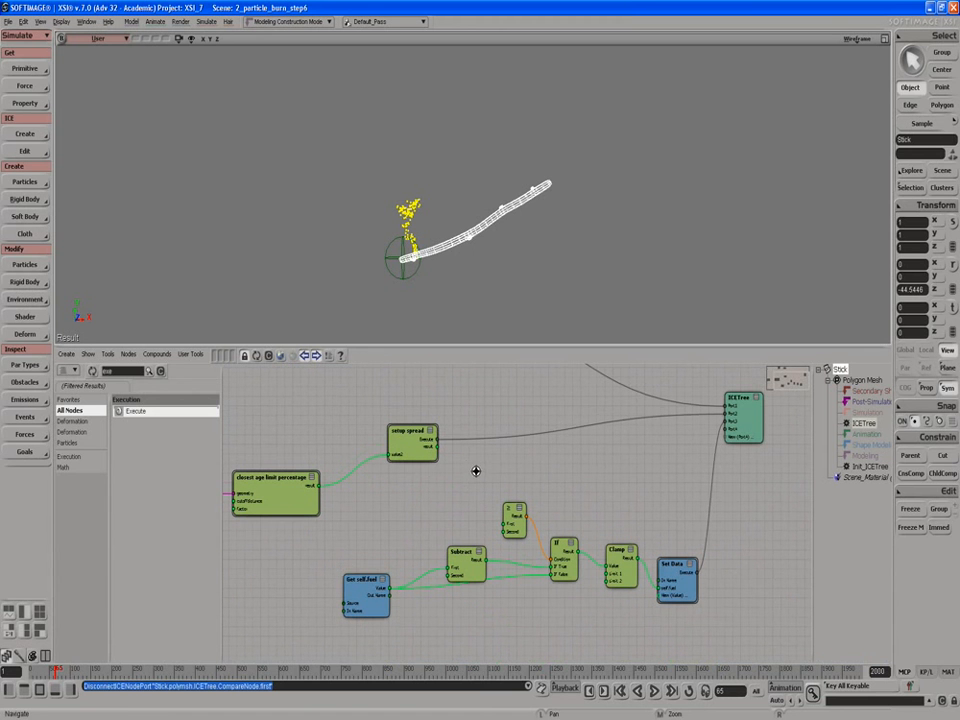
{"action": "left_click_drag", "start_coordinate": [384, 508], "coordinate": [668, 649]}
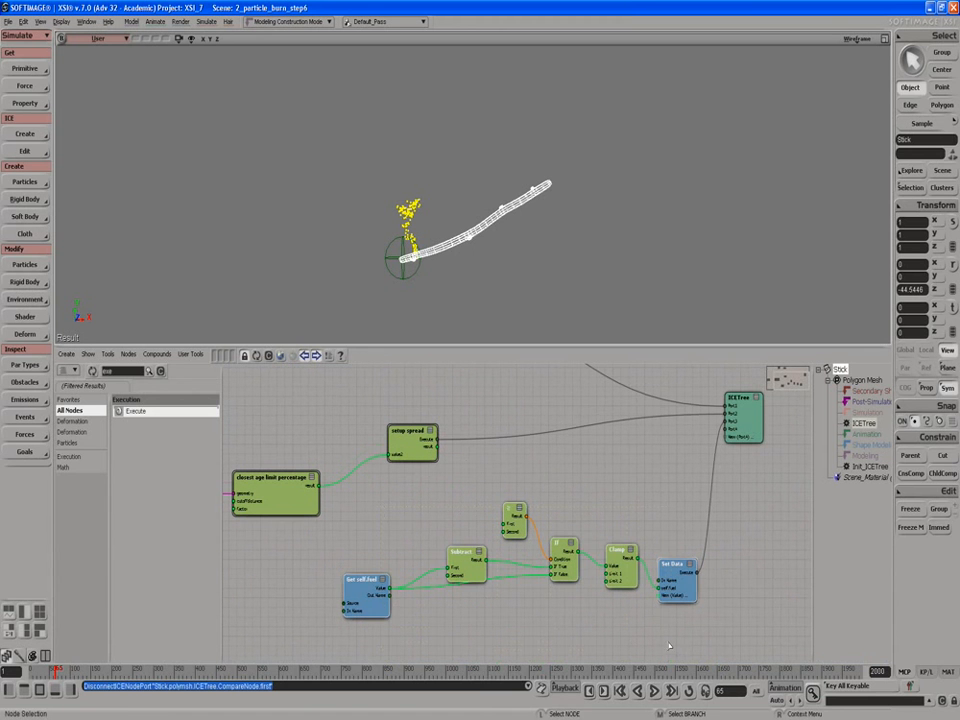
{"action": "right_click", "coordinate": [669, 589]}
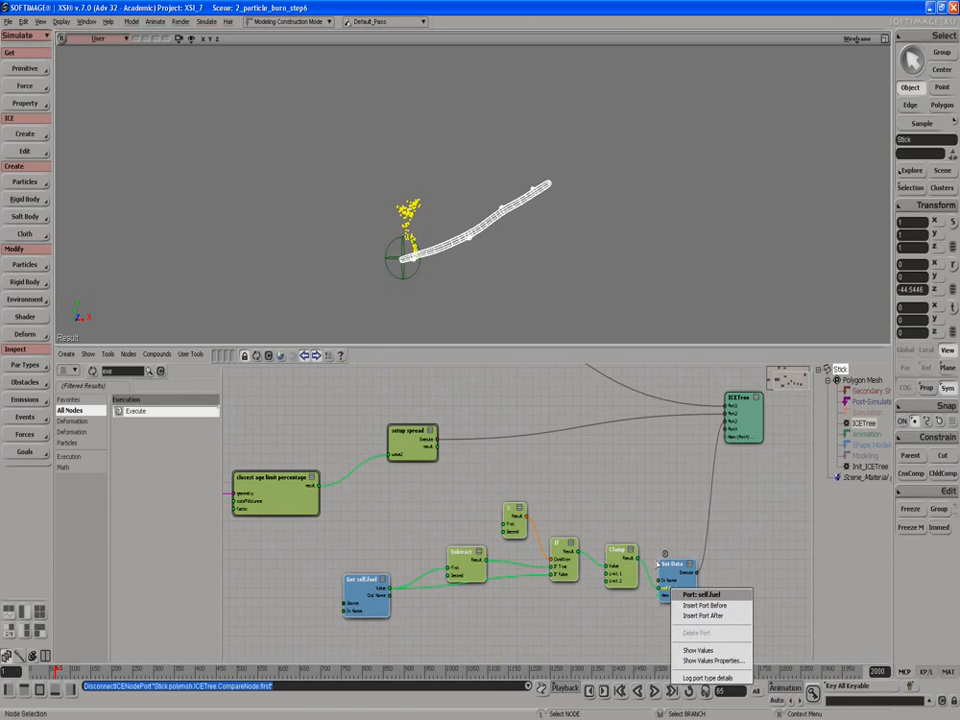
{"action": "left_click", "coordinate": [670, 572]}
{"action": "right_click", "coordinate": [670, 572]}
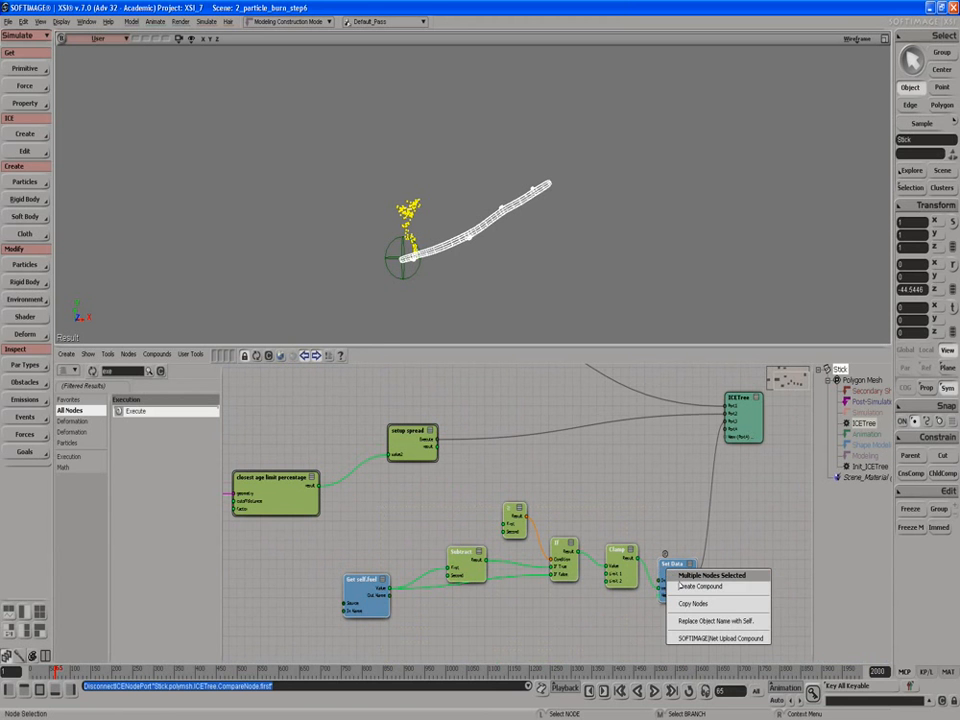
{"action": "left_click", "coordinate": [680, 586]}
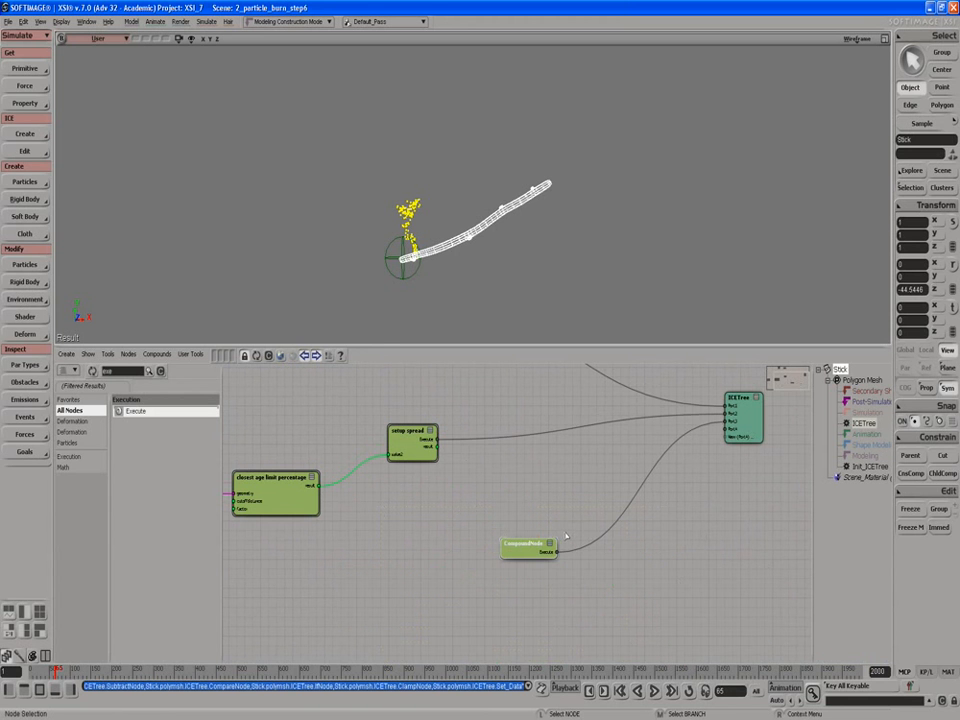
Step: Expose ≥'s First port as an input of the new compound and connect setup spread's result to it in the main tree
{"action": "double_click", "coordinate": [512, 544]}
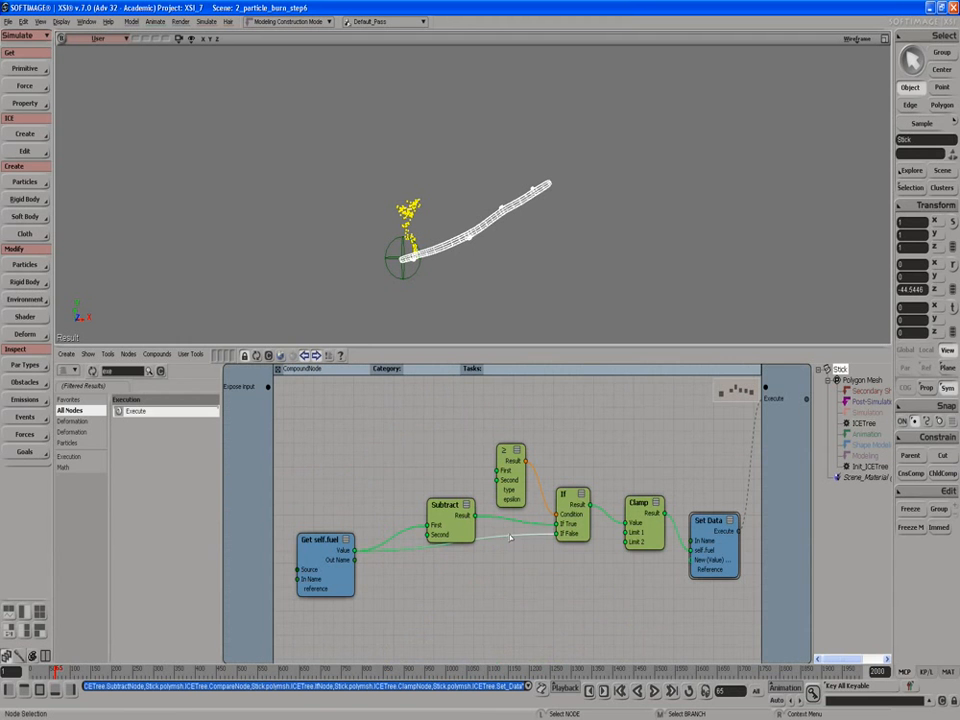
{"action": "left_click_drag", "start_coordinate": [268, 386], "coordinate": [500, 470]}
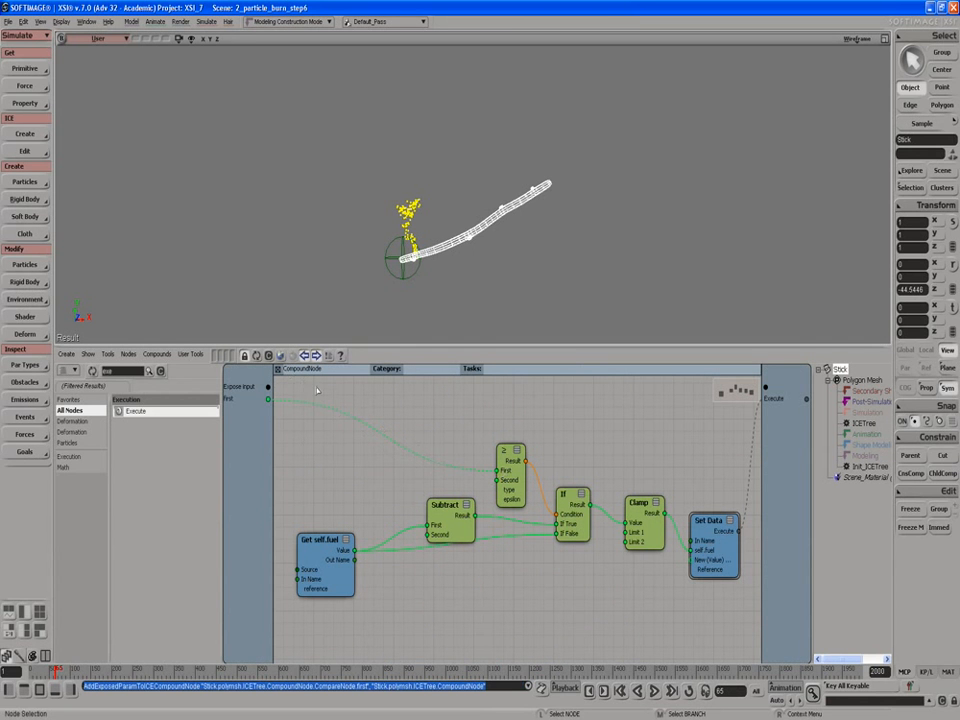
{"action": "left_click", "coordinate": [279, 369]}
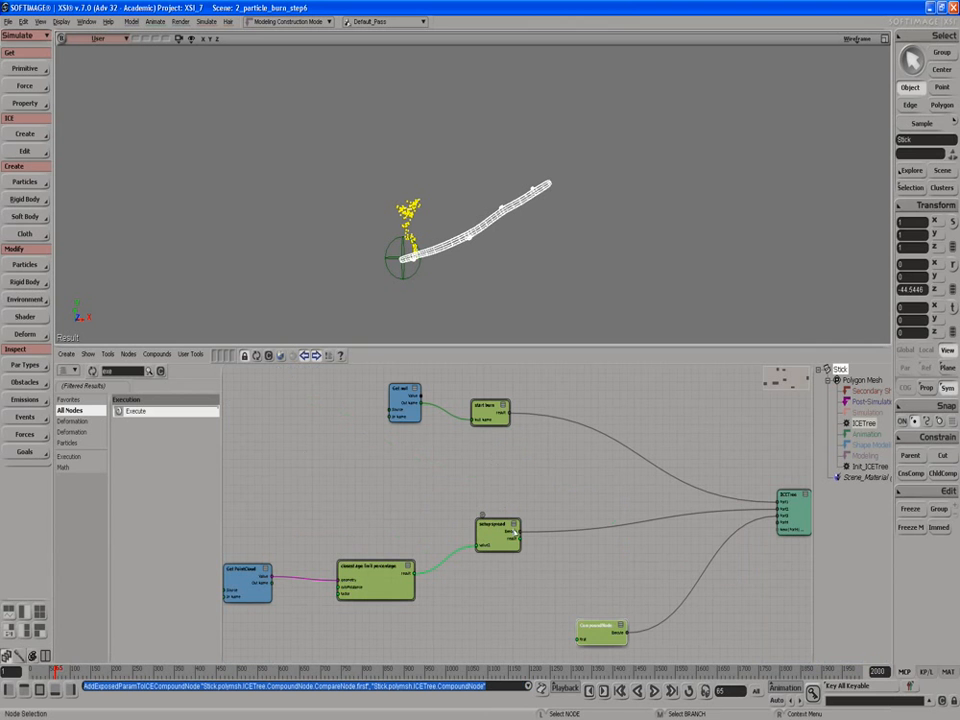
{"action": "left_click_drag", "start_coordinate": [519, 539], "coordinate": [586, 640]}
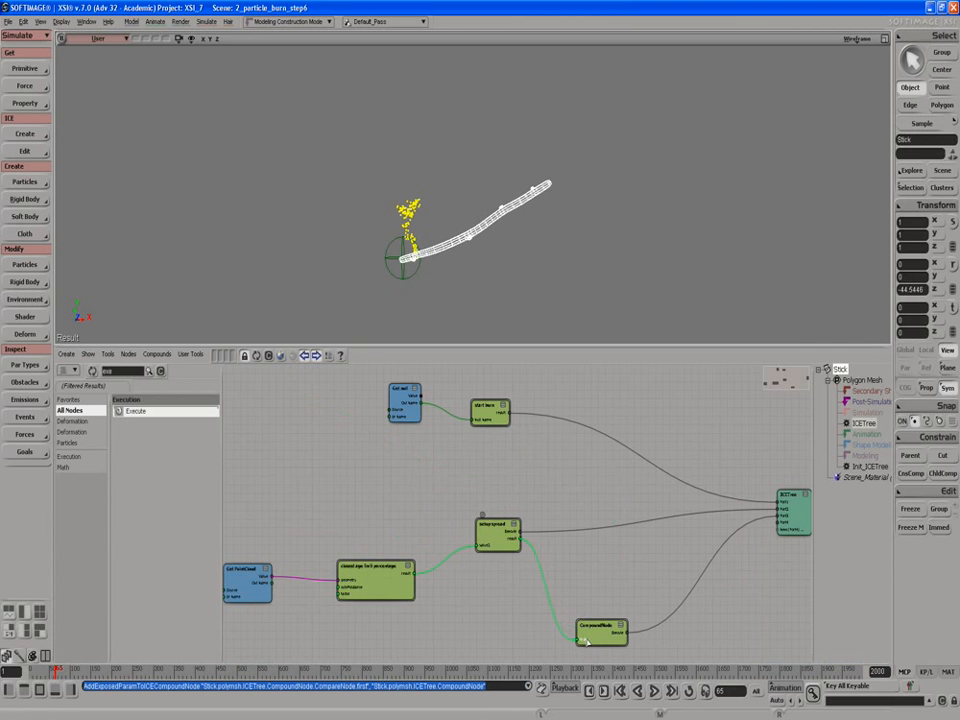
Step: Inside the new compound, expose Subtract's Second port as an input named "reduce step", and return to the main tree
{"action": "double_click", "coordinate": [583, 619]}
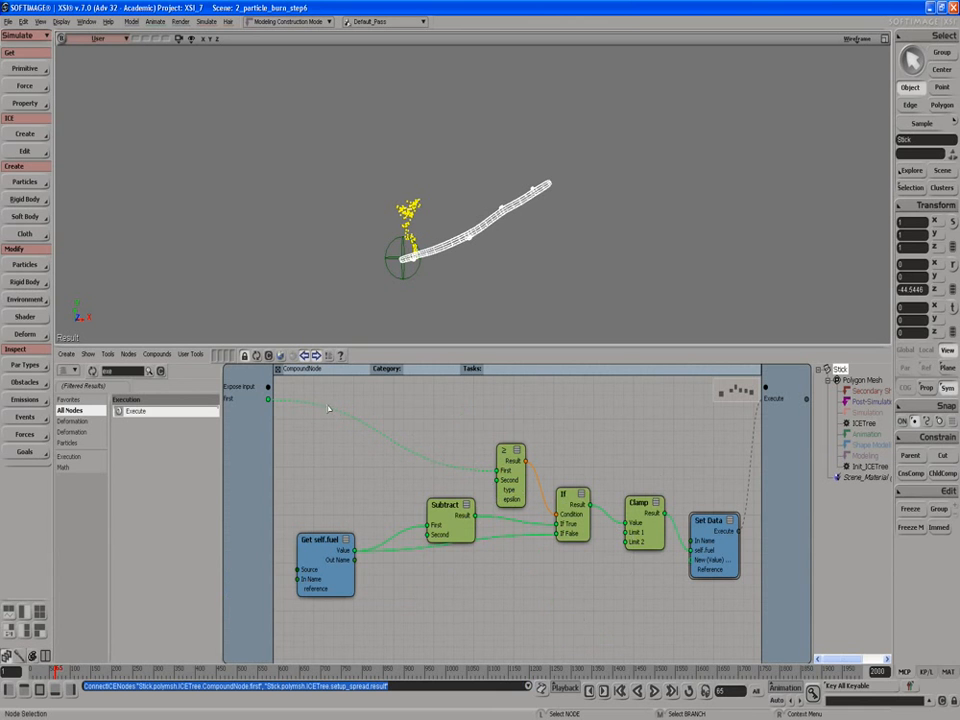
{"action": "left_click_drag", "start_coordinate": [268, 388], "coordinate": [436, 542]}
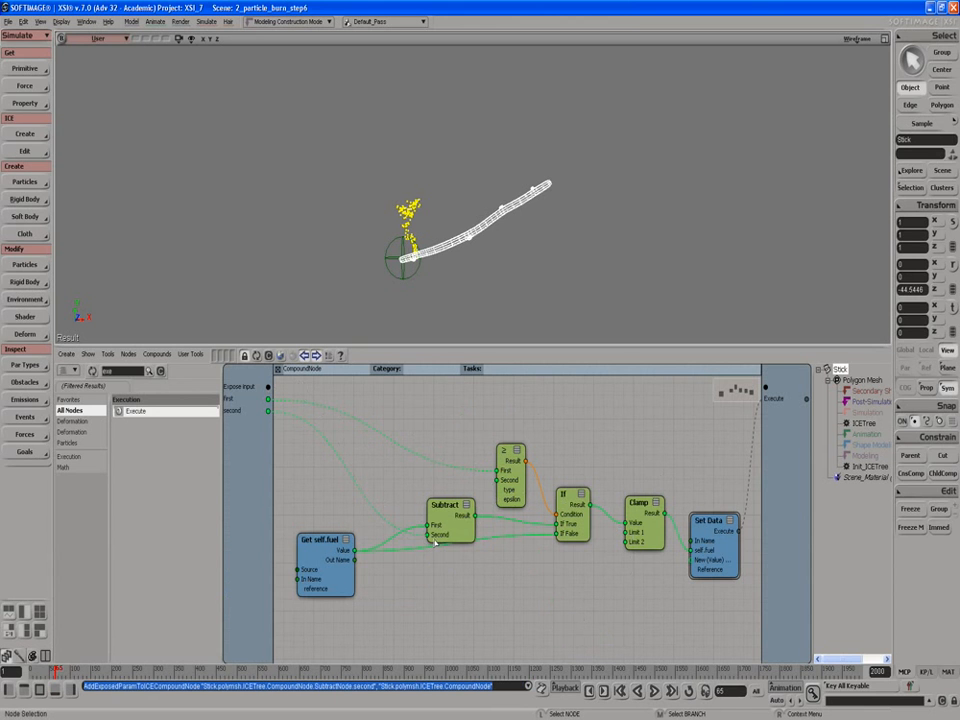
{"action": "double_click", "coordinate": [508, 468]}
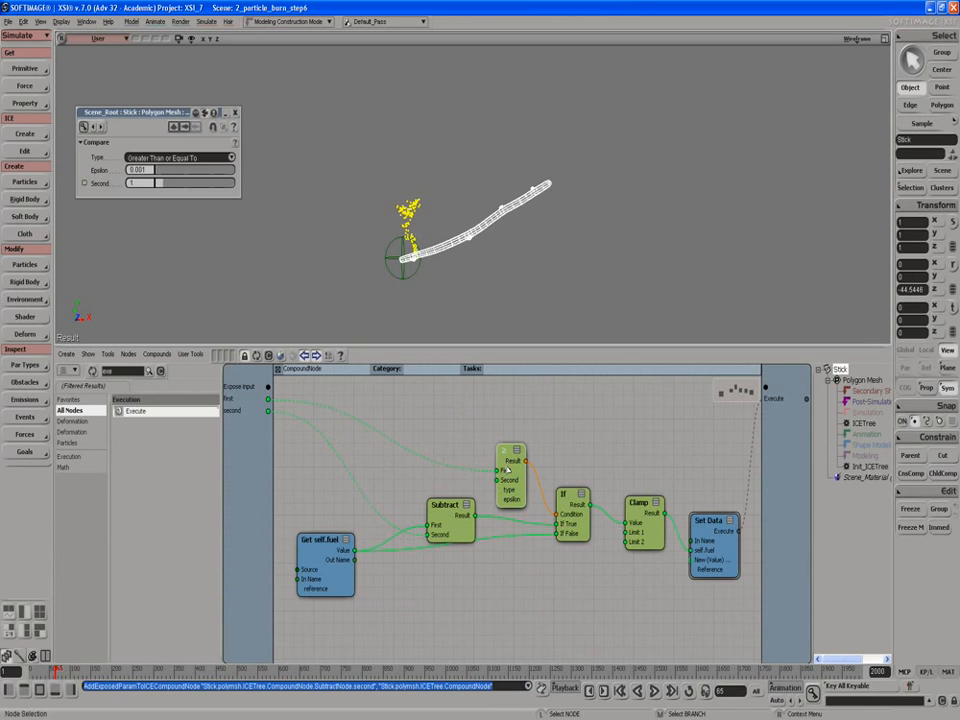
{"action": "left_click", "coordinate": [235, 113]}
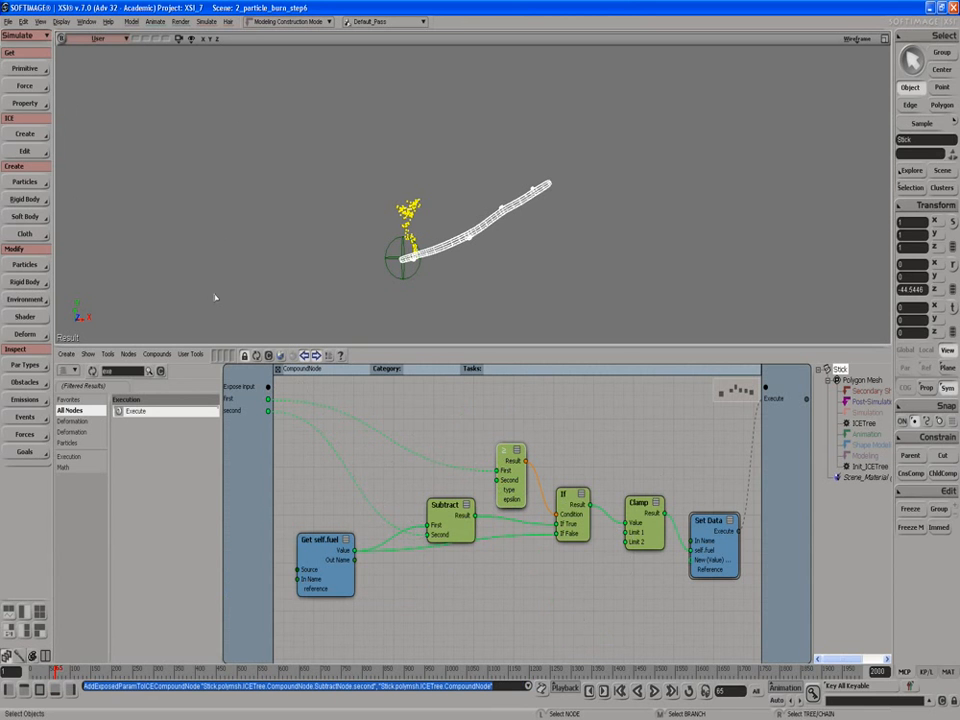
{"action": "right_click", "coordinate": [234, 409]}
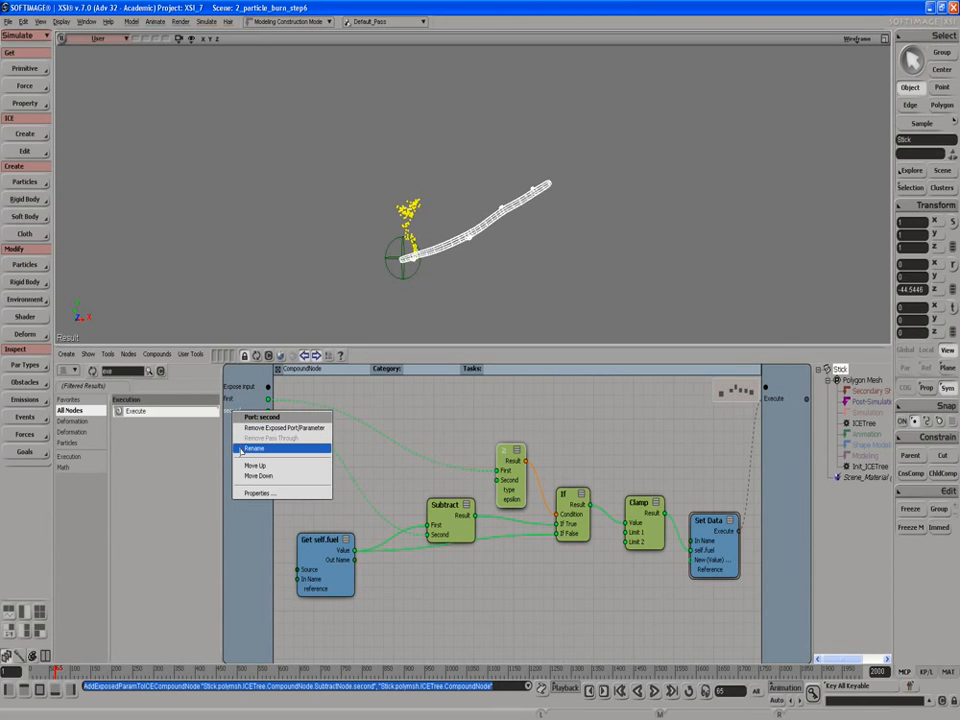
{"action": "left_click", "coordinate": [252, 448]}
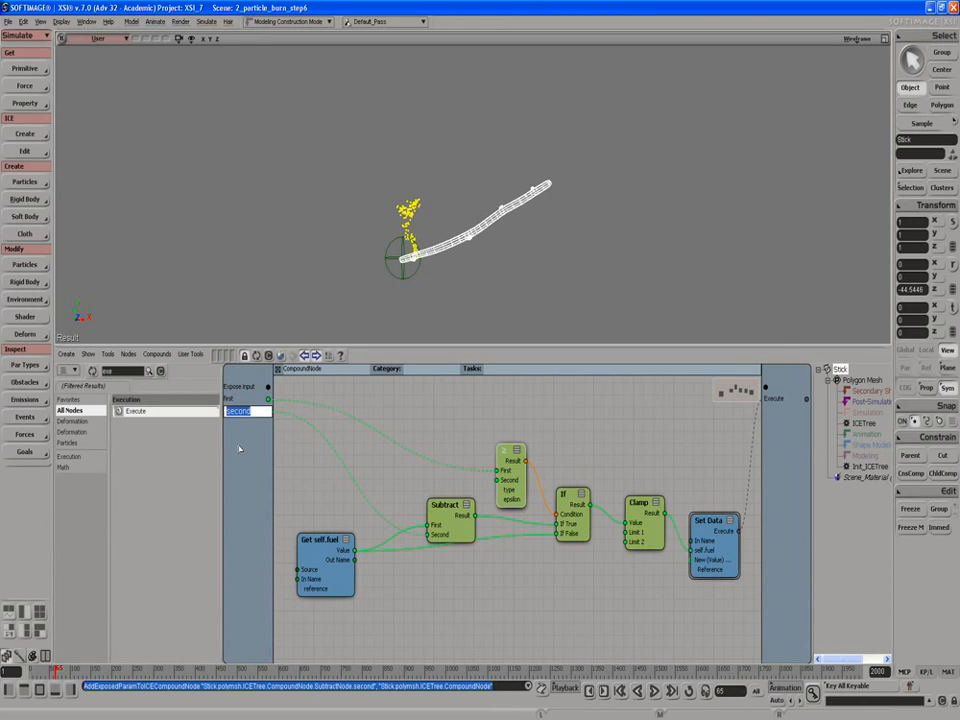
{"action": "type", "text": "reduce step"}
{"action": "key", "text": "Return"}
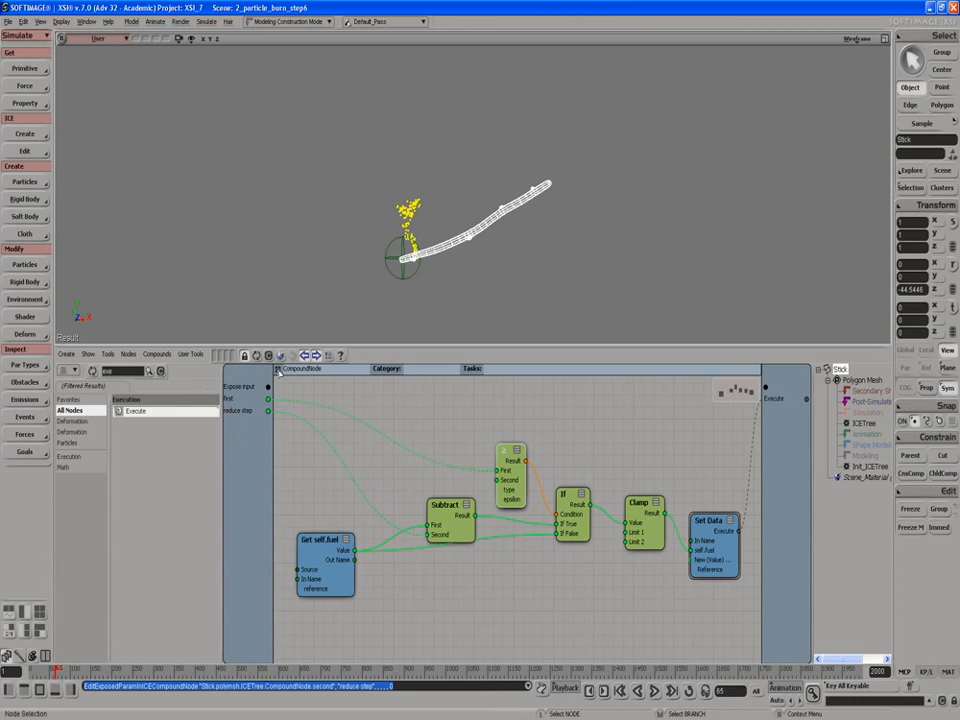
{"action": "left_click", "coordinate": [278, 370]}
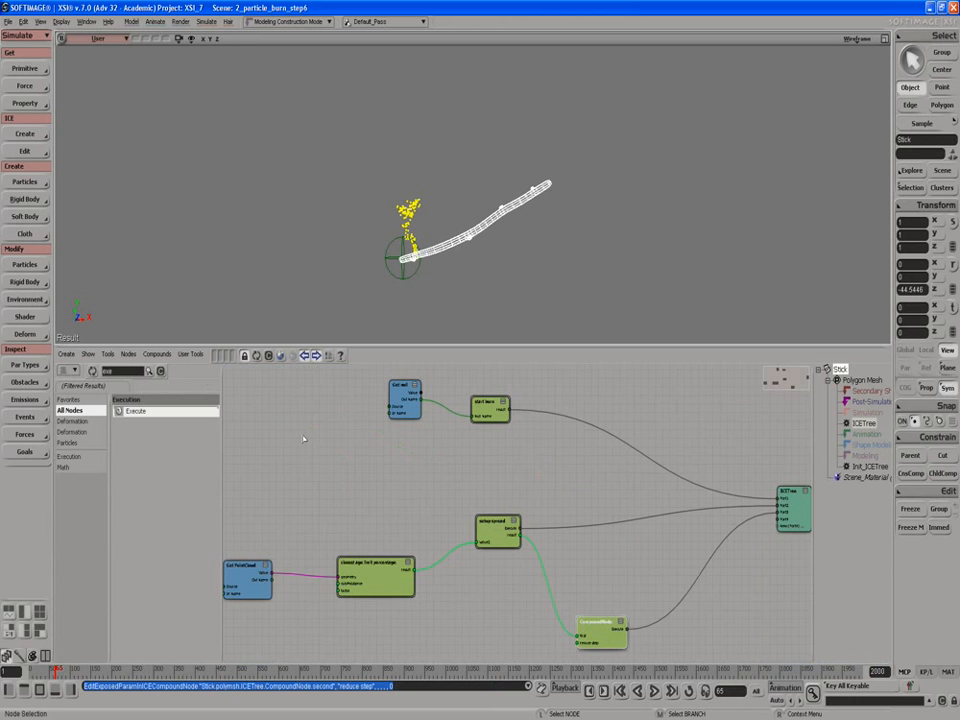
Step: Move the Get null and start burn nodes together down closer to the setup spread row
{"action": "scroll", "coordinate": [405, 539], "scroll_direction": "down", "scroll_amount": 2}
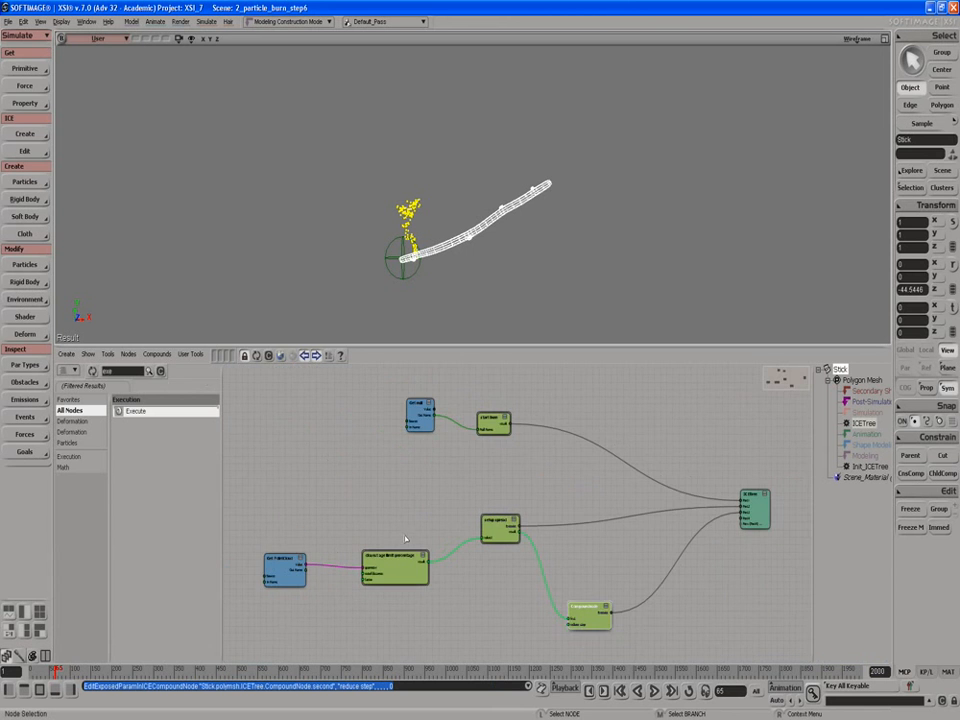
{"action": "middle_click_drag", "start_coordinate": [345, 517], "coordinate": [388, 538]}
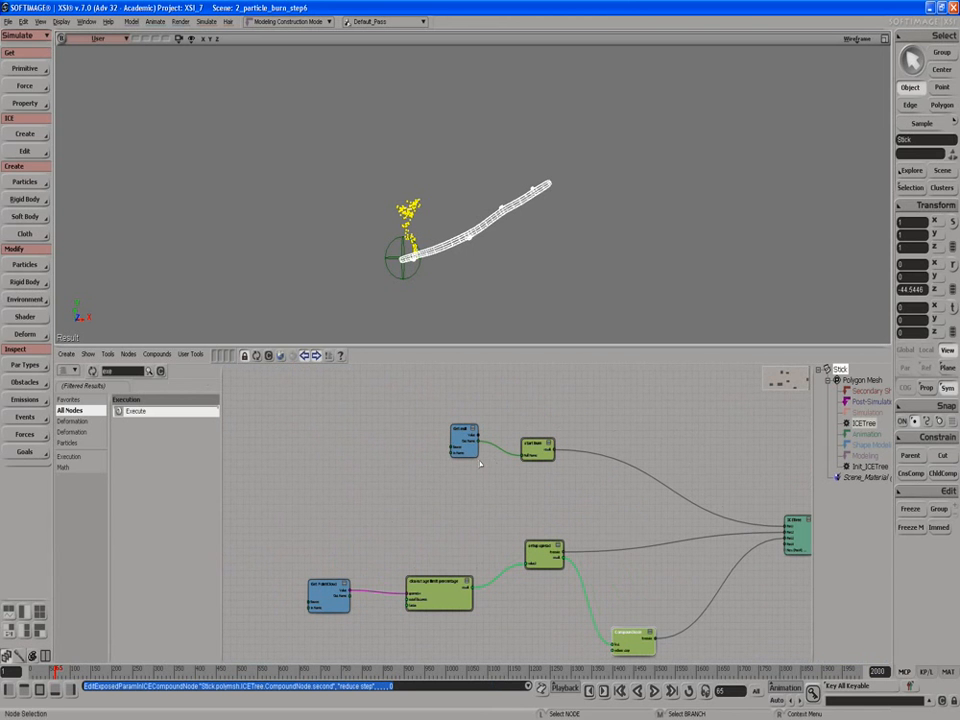
{"action": "left_click_drag", "start_coordinate": [412, 392], "coordinate": [518, 484]}
{"action": "left_click_drag", "start_coordinate": [463, 440], "coordinate": [505, 480]}
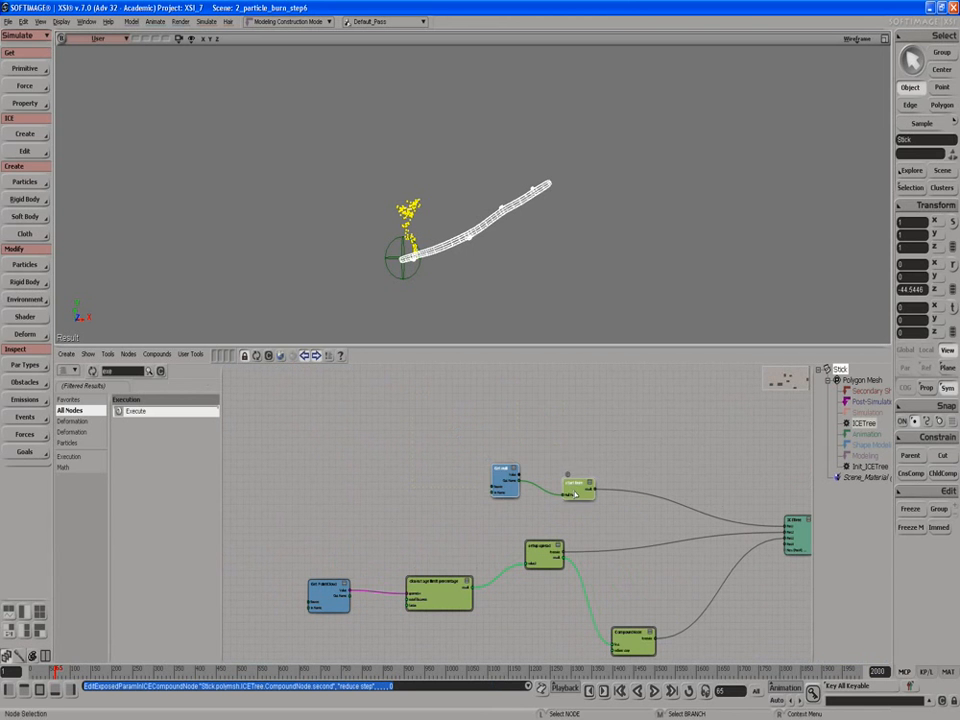
Step: Group Get PointCloud, closest age limit percentage and setup spread tightly below start burn, and place the new compound just under setup spread
{"action": "left_click_drag", "start_coordinate": [308, 525], "coordinate": [542, 613]}
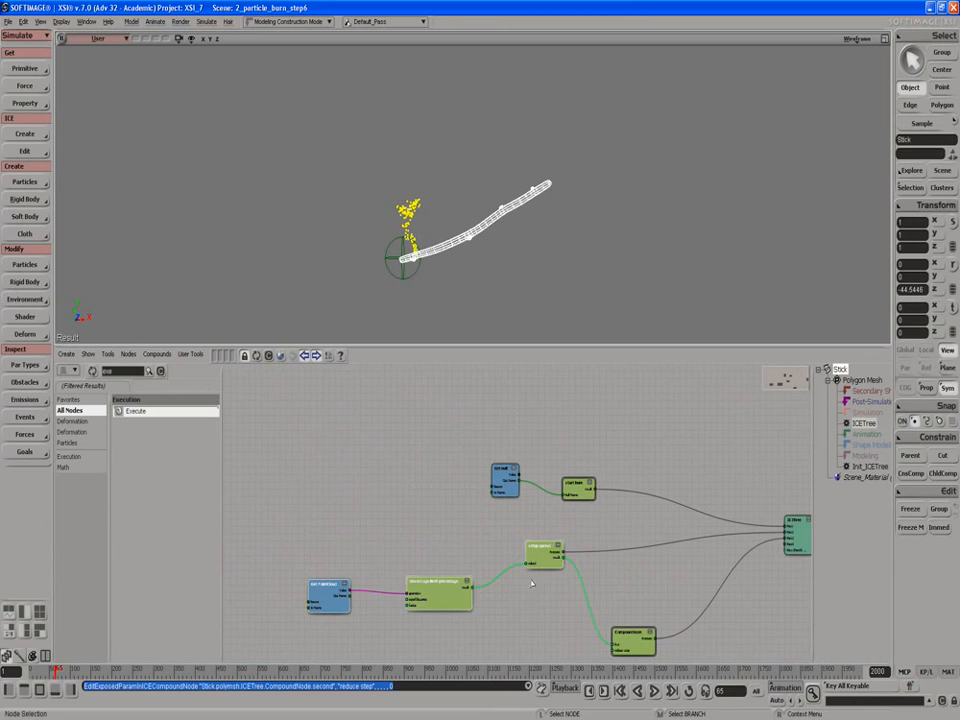
{"action": "left_click_drag", "start_coordinate": [535, 553], "coordinate": [568, 533]}
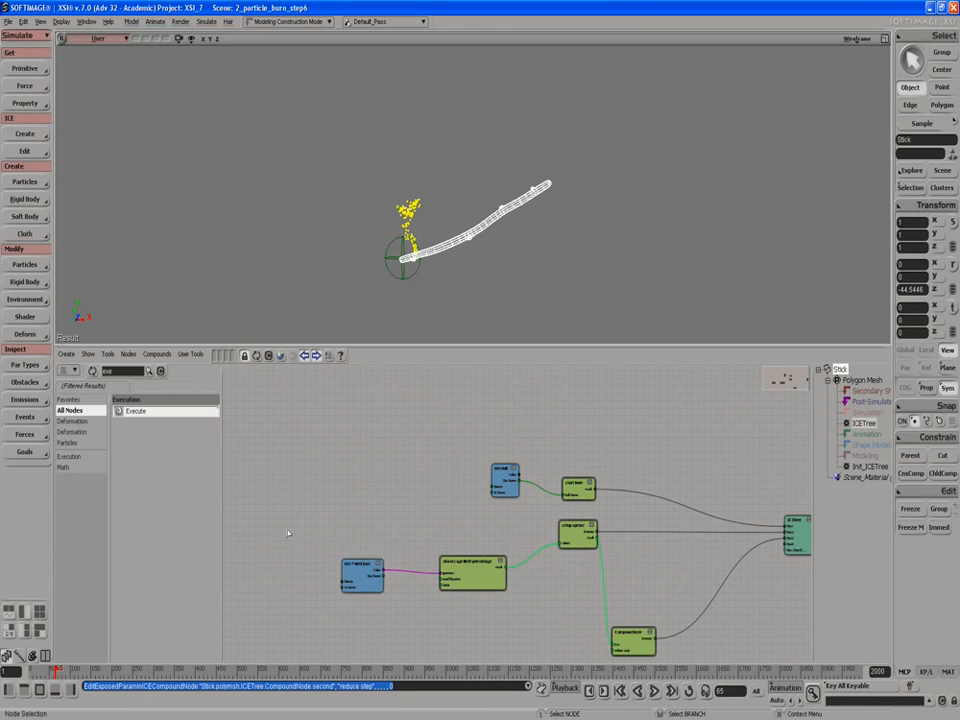
{"action": "left_click_drag", "start_coordinate": [286, 529], "coordinate": [384, 582]}
{"action": "left_click_drag", "start_coordinate": [375, 577], "coordinate": [400, 571]}
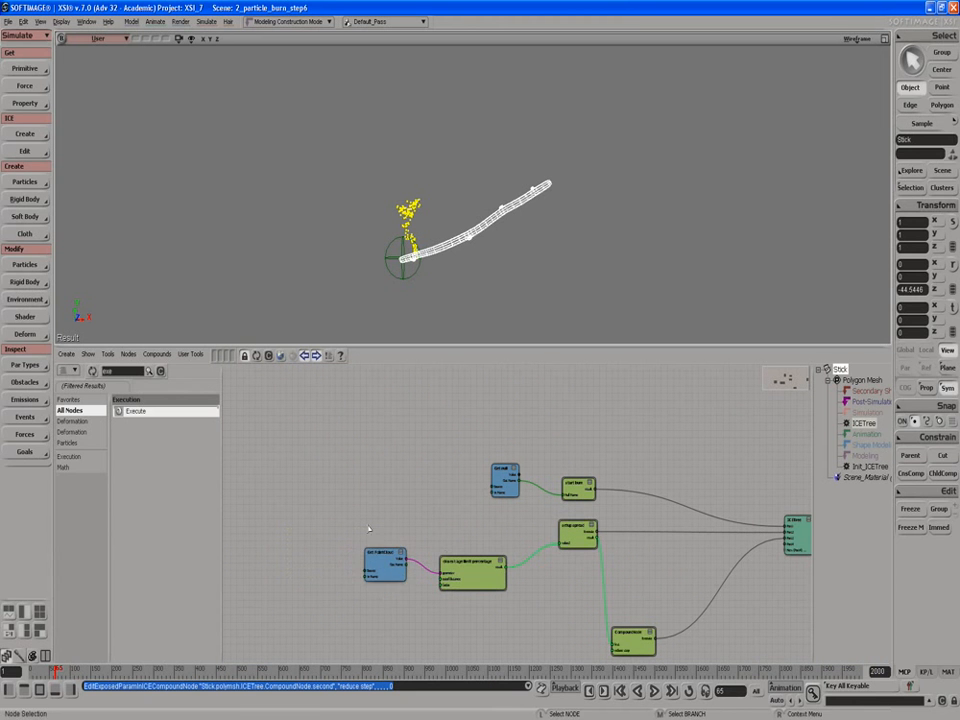
{"action": "left_click_drag", "start_coordinate": [368, 529], "coordinate": [499, 551]}
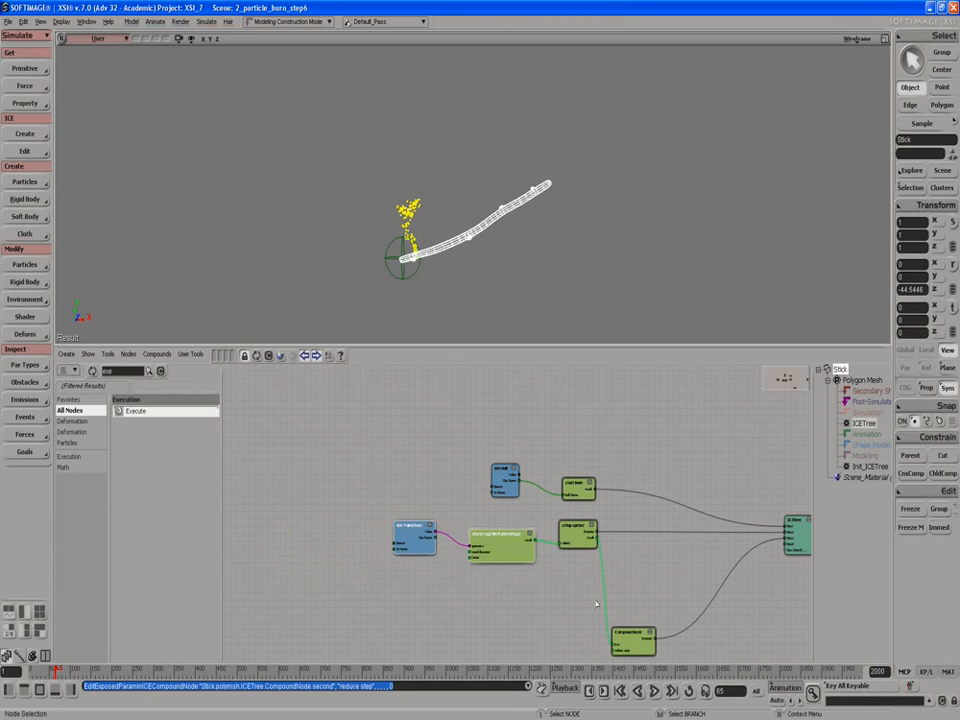
{"action": "left_click_drag", "start_coordinate": [636, 636], "coordinate": [618, 585]}
{"action": "scroll", "coordinate": [623, 584], "scroll_direction": "down", "scroll_amount": 3}
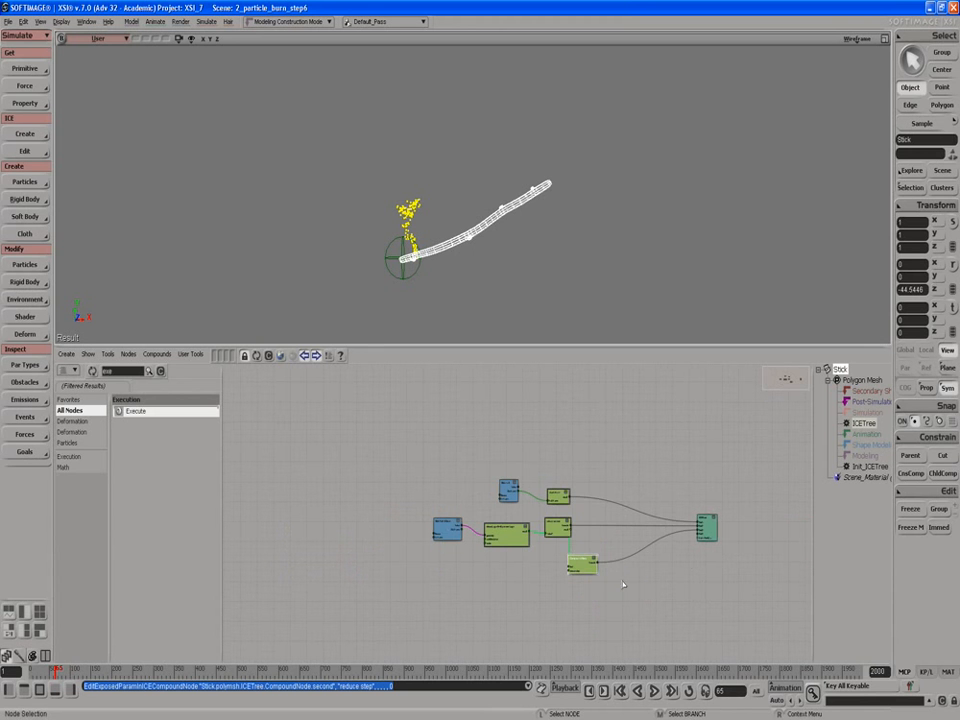
Step: Move all the nodes feeding ICETree together further away from it, leaving a gap for another node
{"action": "left_click_drag", "start_coordinate": [444, 455], "coordinate": [597, 609]}
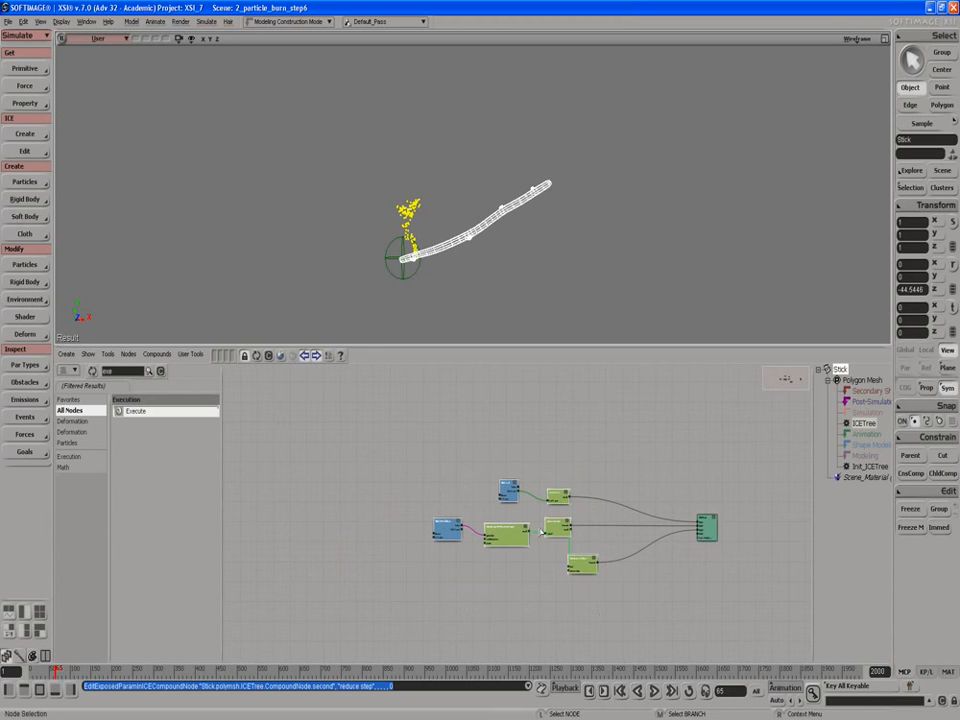
{"action": "left_click_drag", "start_coordinate": [551, 528], "coordinate": [440, 506]}
{"action": "scroll", "coordinate": [593, 536], "scroll_direction": "up", "scroll_amount": 2}
{"action": "scroll", "coordinate": [452, 501], "scroll_direction": "up", "scroll_amount": 3}
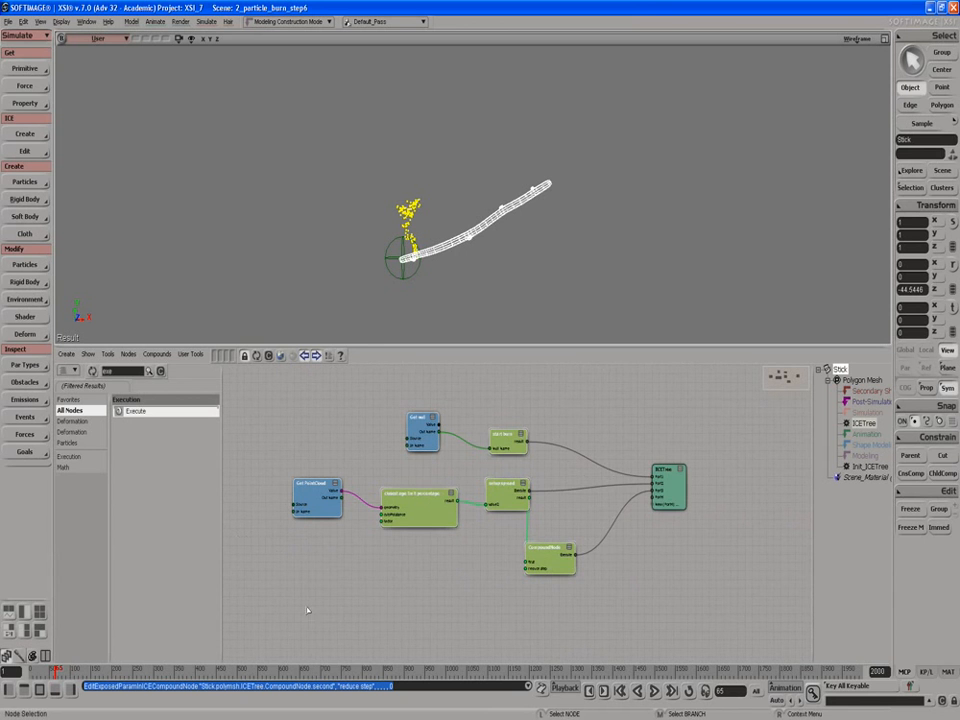
Step: Add an Execute node before ICETree and connect start burn, setup spread and the unnamed compound to its Port1, Port2 and Port3
{"action": "left_click_drag", "start_coordinate": [137, 420], "coordinate": [460, 452]}
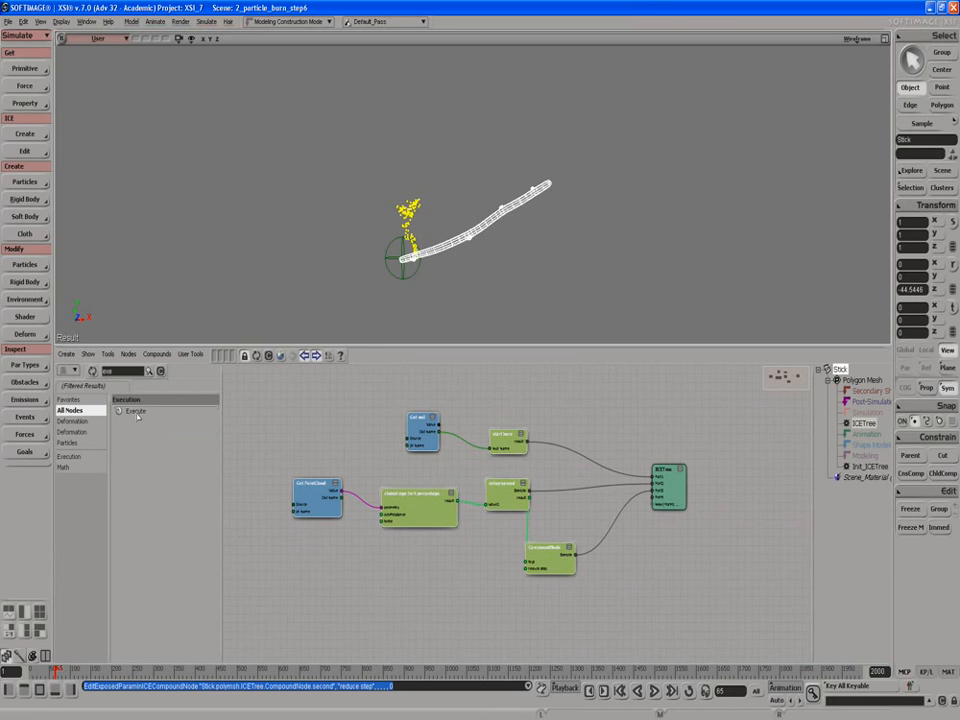
{"action": "left_click_drag", "start_coordinate": [135, 412], "coordinate": [562, 482]}
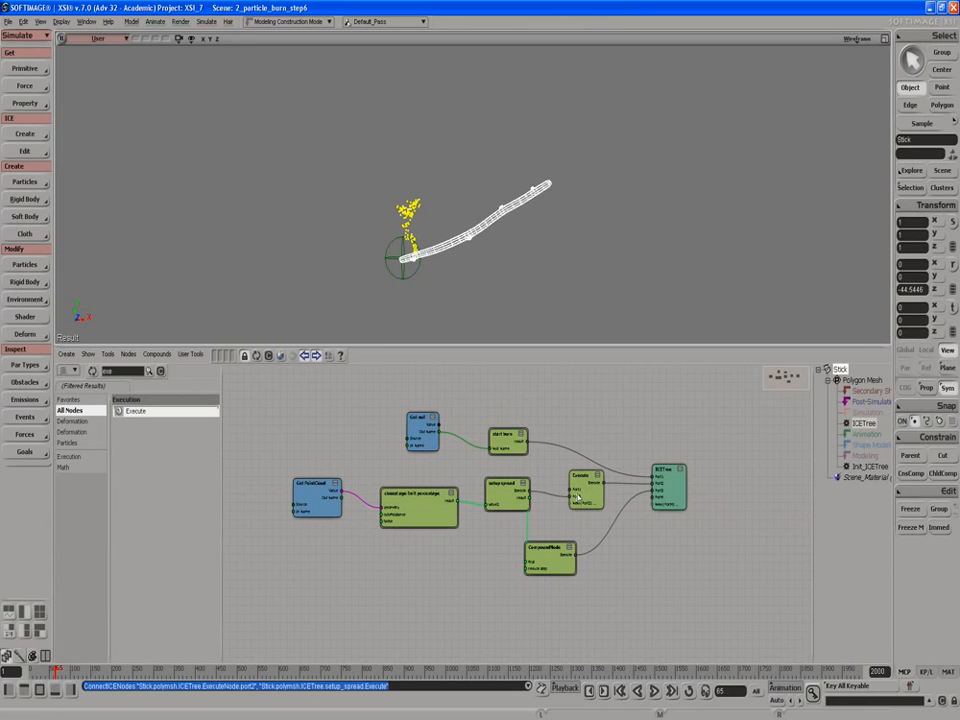
{"action": "left_click_drag", "start_coordinate": [524, 441], "coordinate": [574, 492]}
{"action": "left_click_drag", "start_coordinate": [548, 471], "coordinate": [573, 489]}
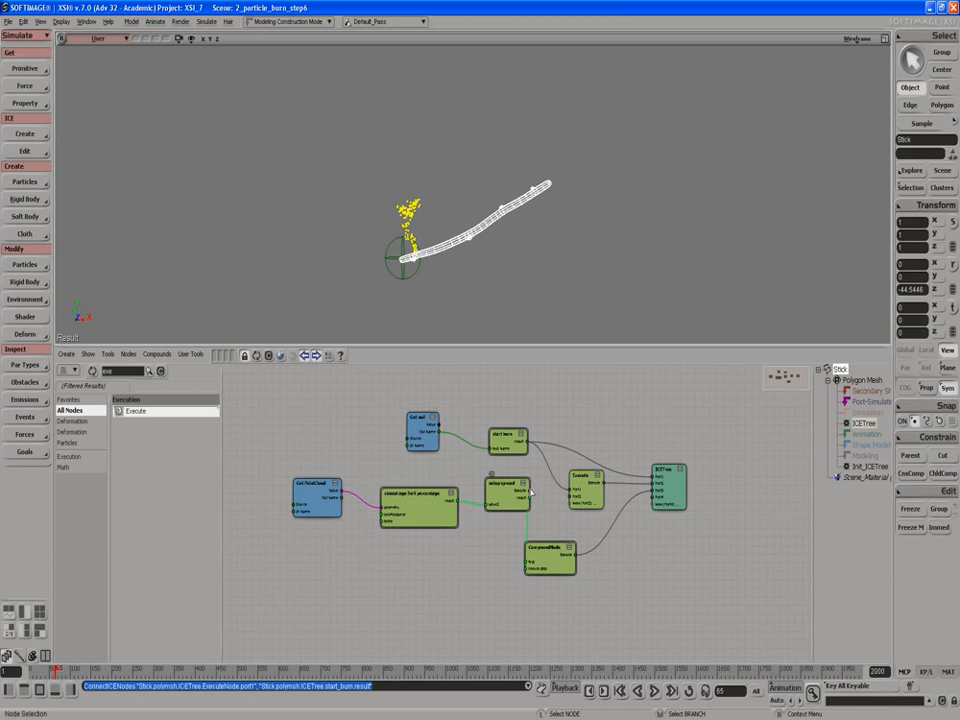
{"action": "left_click_drag", "start_coordinate": [573, 499], "coordinate": [572, 497]}
{"action": "scroll", "coordinate": [578, 557], "scroll_direction": "up", "scroll_amount": 2}
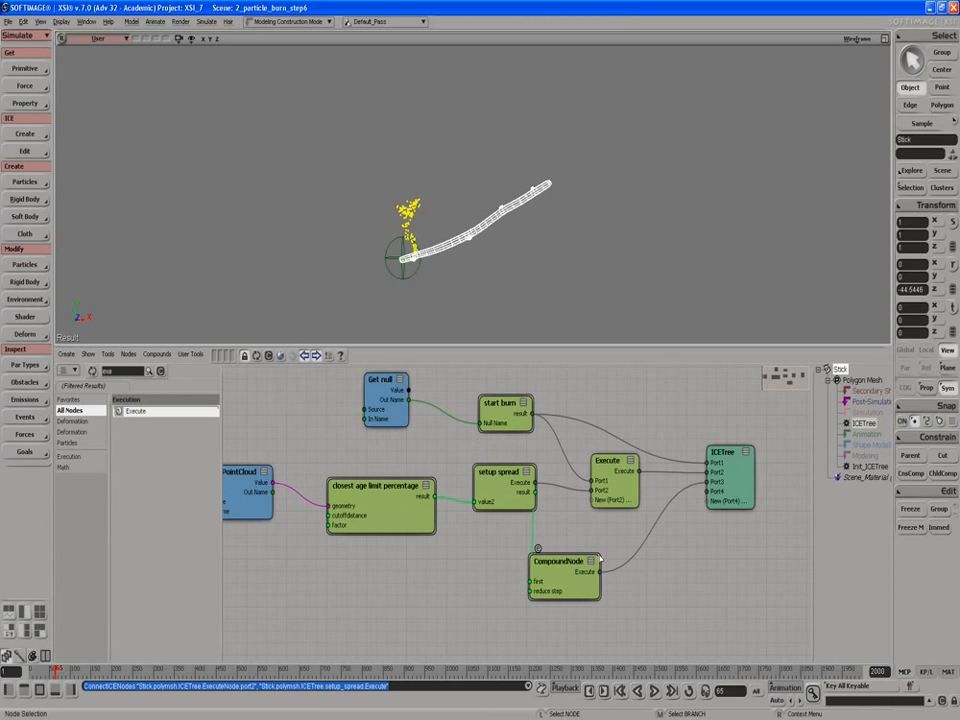
{"action": "left_click_drag", "start_coordinate": [600, 575], "coordinate": [608, 507]}
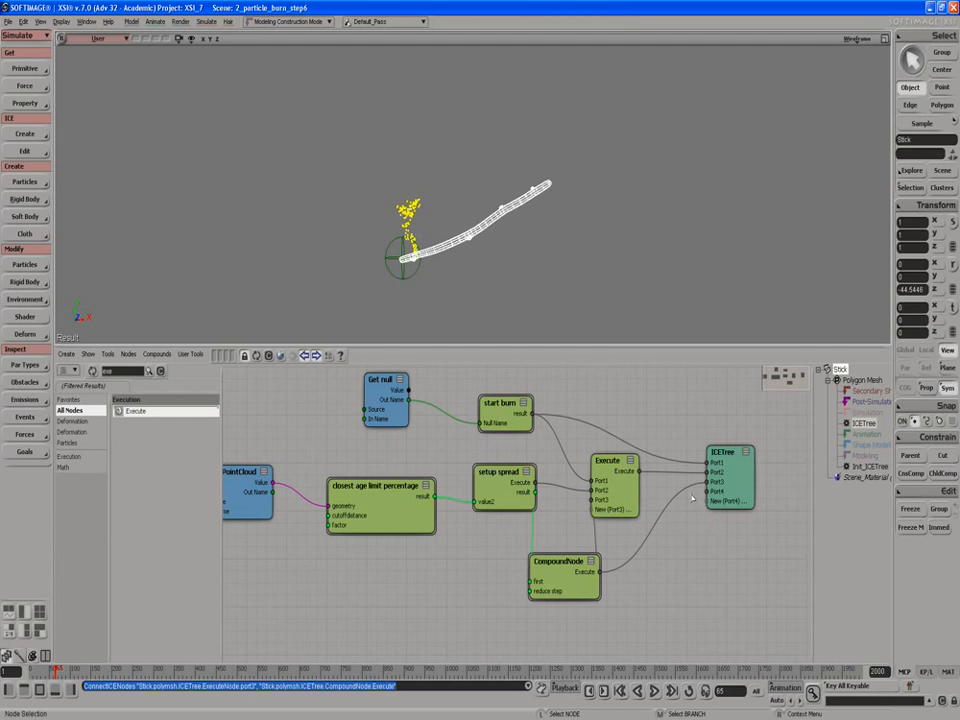
Step: Disconnect start burn and the unnamed compound from ICETree, and connect Execute's output to ICETree's Port1
{"action": "left_click_drag", "start_coordinate": [684, 493], "coordinate": [697, 527]}
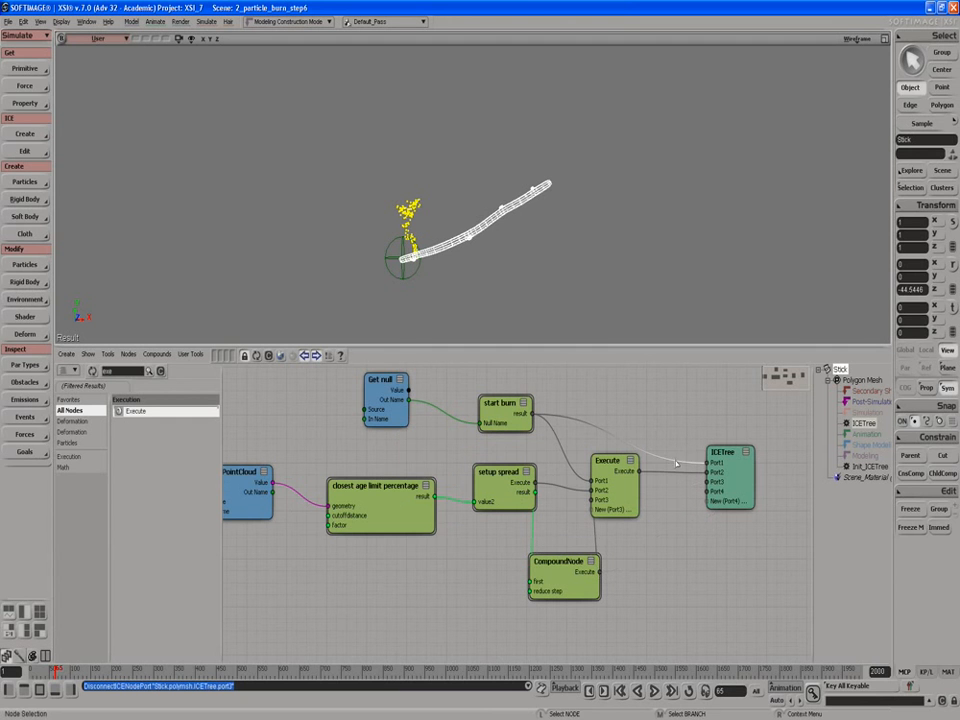
{"action": "left_click_drag", "start_coordinate": [682, 463], "coordinate": [671, 422]}
{"action": "left_click_drag", "start_coordinate": [663, 476], "coordinate": [708, 462]}
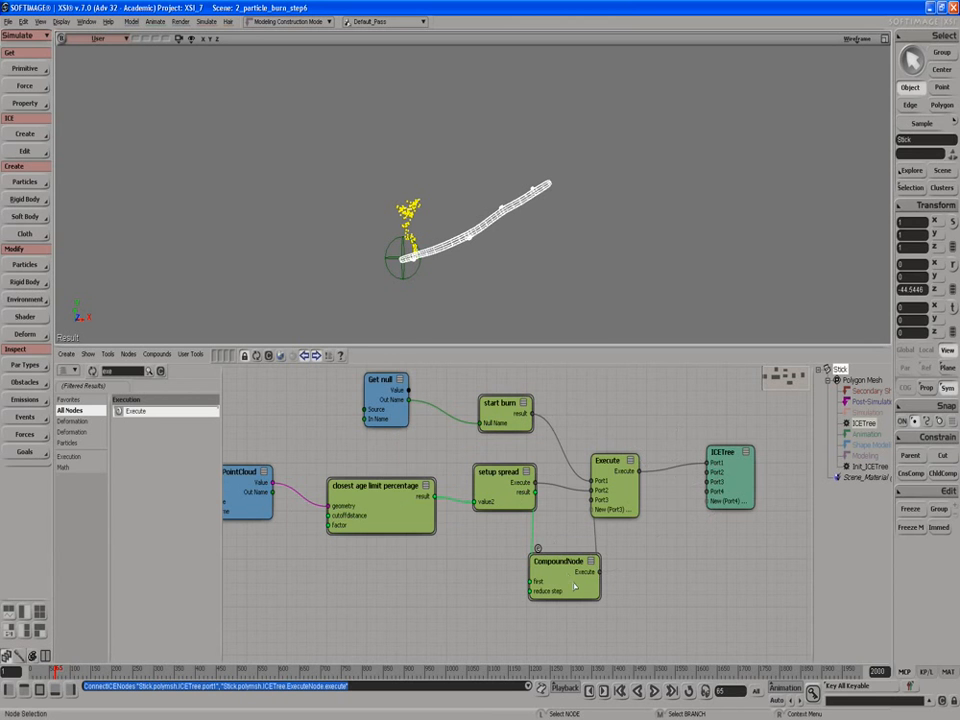
Step: Package every node except ICETree into one compound and name it "burn sim"
{"action": "scroll", "coordinate": [550, 547], "scroll_direction": "down", "scroll_amount": 1}
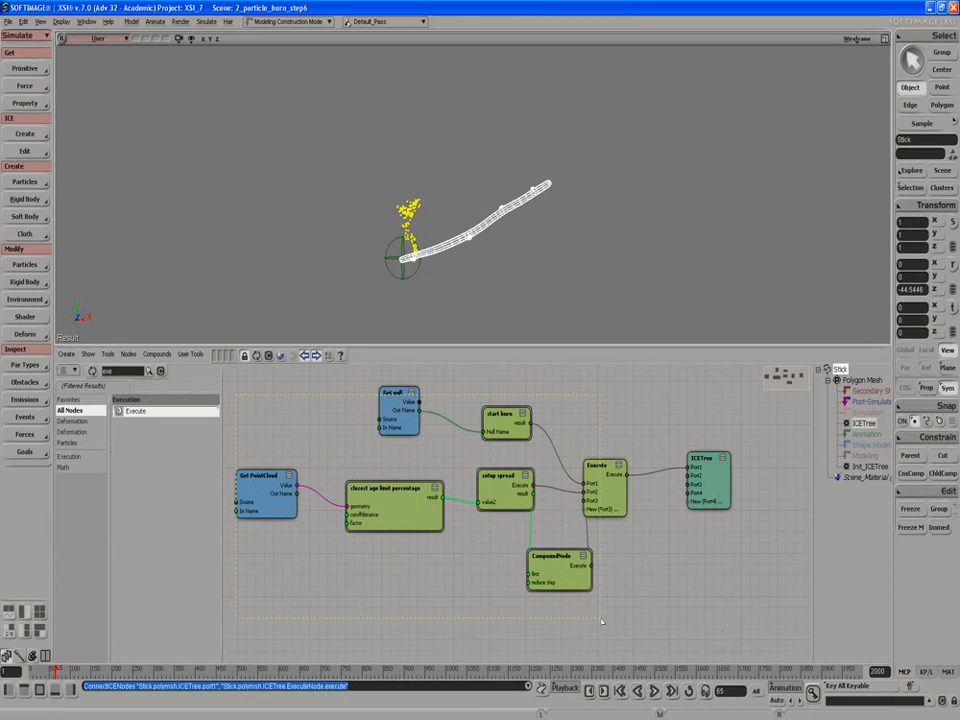
{"action": "right_click", "coordinate": [618, 480]}
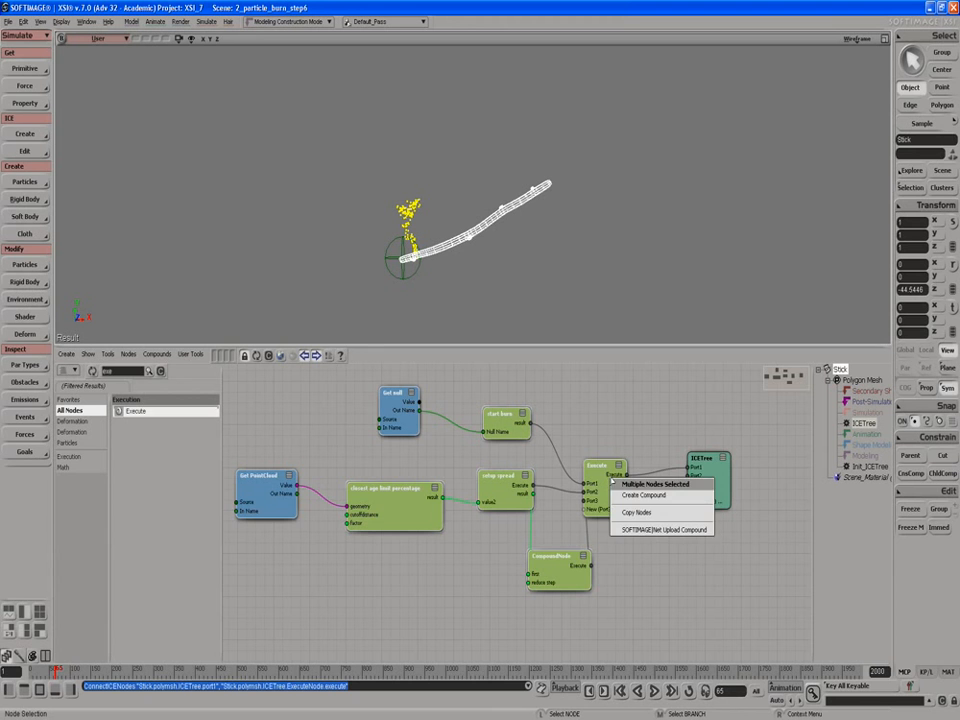
{"action": "left_click", "coordinate": [631, 496]}
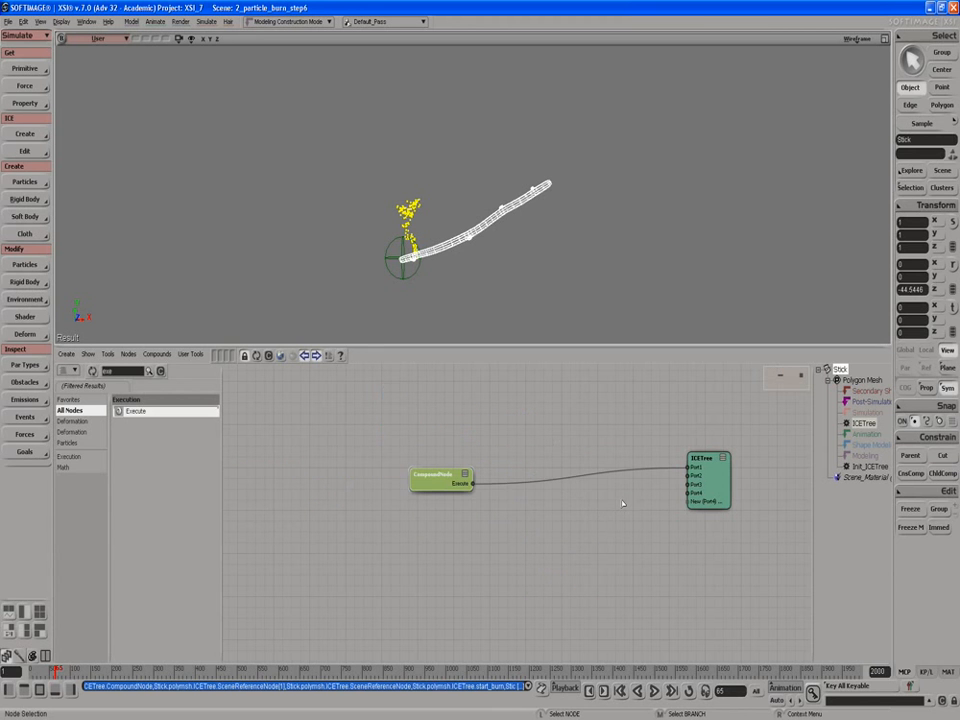
{"action": "right_click", "coordinate": [429, 486]}
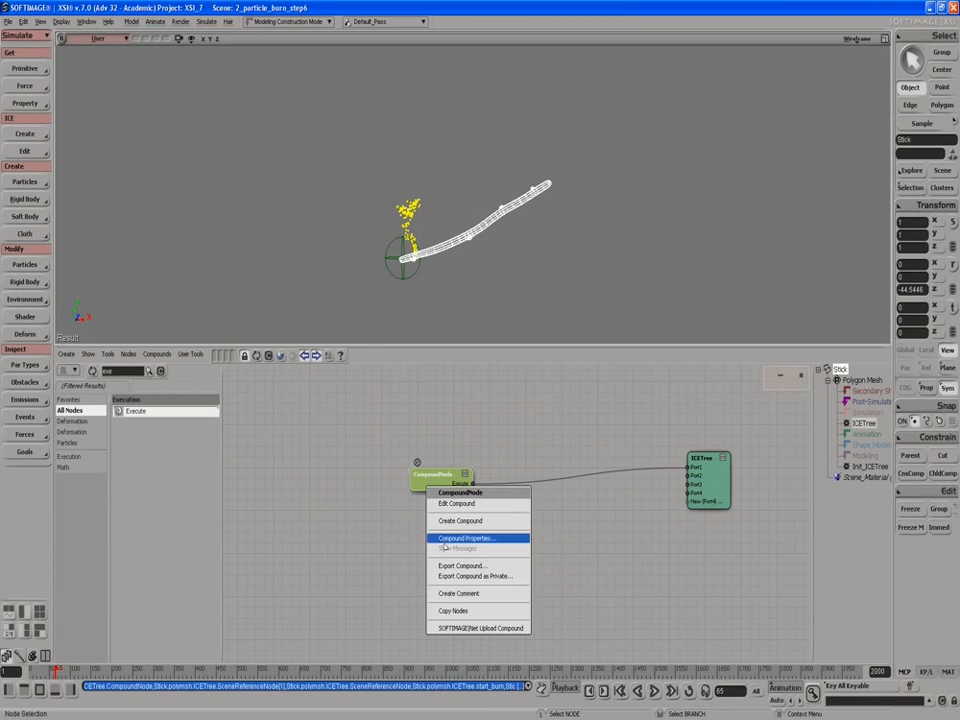
{"action": "left_click", "coordinate": [446, 539]}
{"action": "type", "text": "burn sim"}
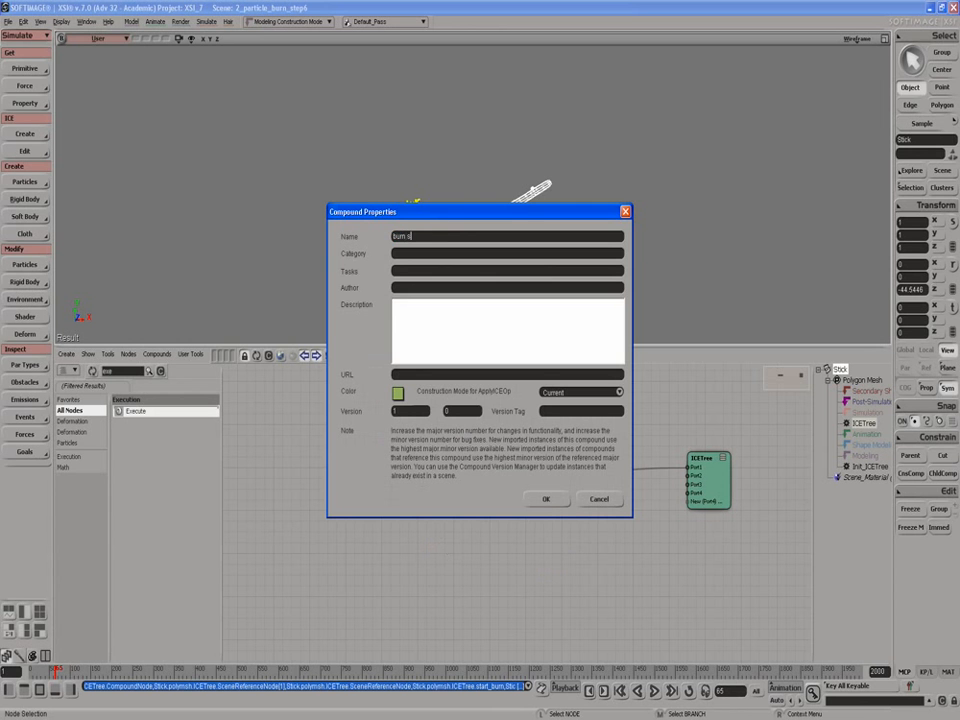
{"action": "left_click", "coordinate": [546, 499]}
Step: Move the burn sim compound closer to ICETree and frame both nodes
{"action": "mouse_move", "coordinate": [434, 477]}
{"action": "left_mouse_down"}
{"action": "mouse_move", "coordinate": [550, 494]}
{"action": "mouse_move", "coordinate": [568, 474]}
{"action": "left_mouse_up"}
{"action": "scroll", "coordinate": [549, 465], "scroll_direction": "up", "scroll_amount": 1}
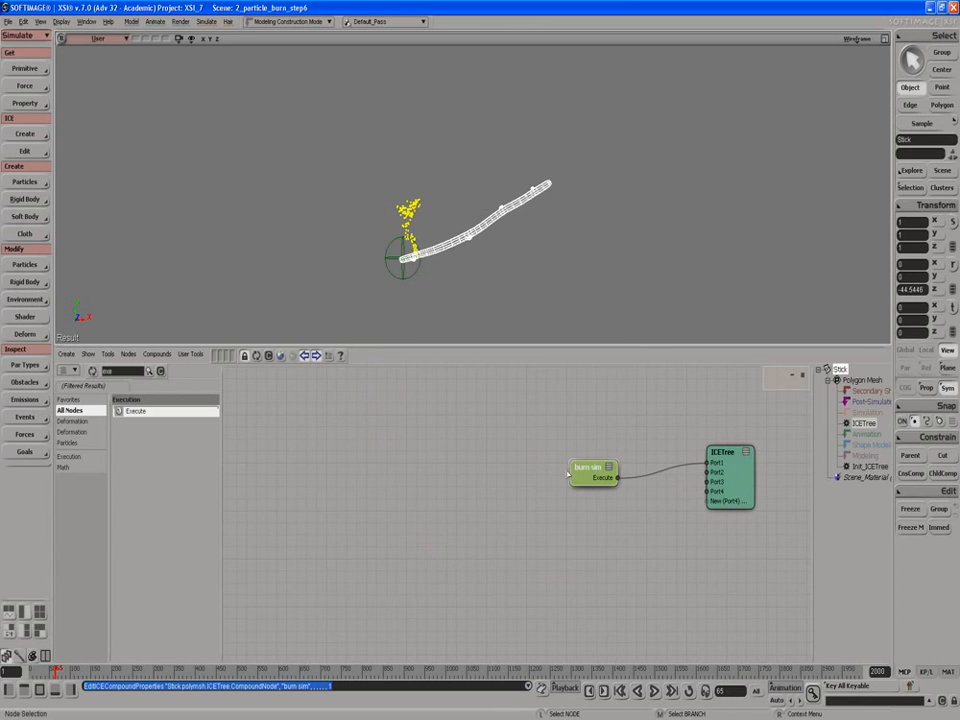
{"action": "key", "text": "f"}
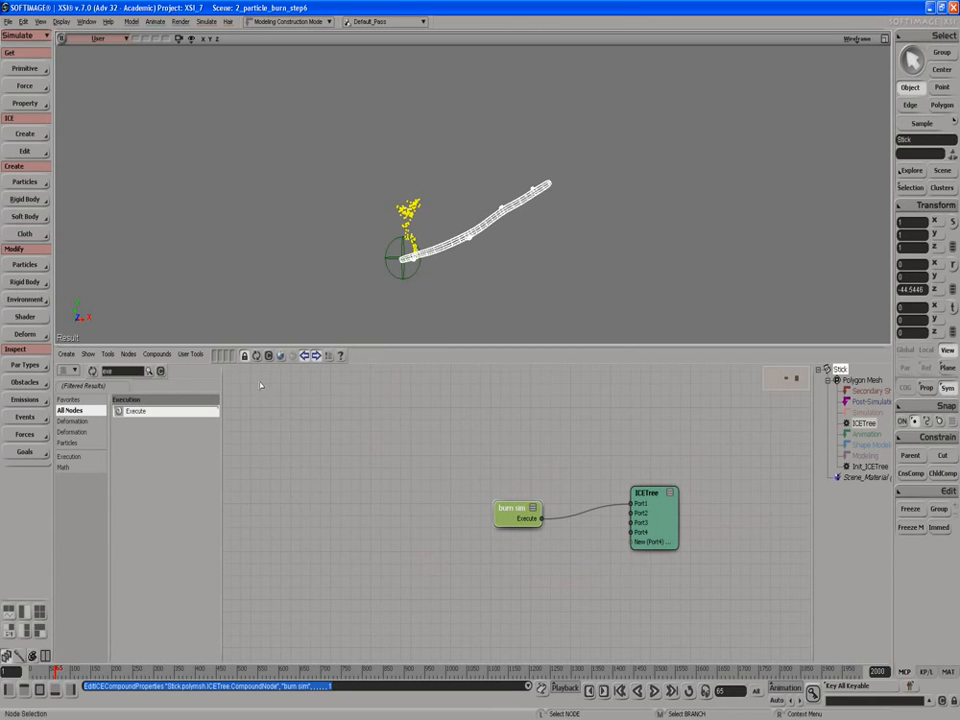
Step: Clear the node search filter, add the burn_emit compound from the particle effects presets to the tree, and delete it again
{"action": "left_click", "coordinate": [68, 442]}
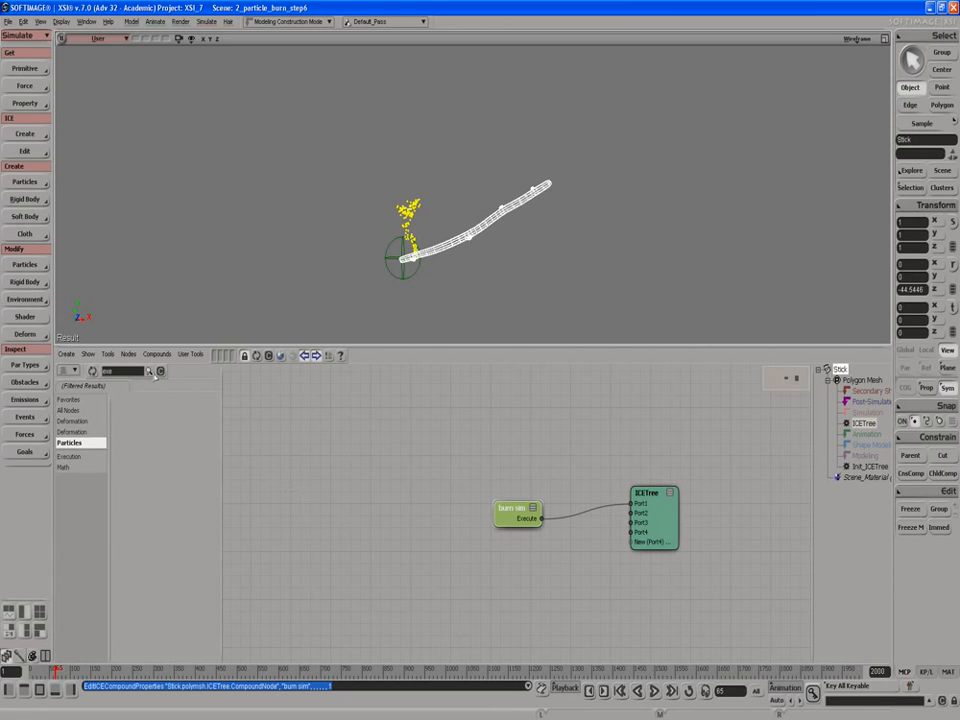
{"action": "left_click", "coordinate": [160, 372]}
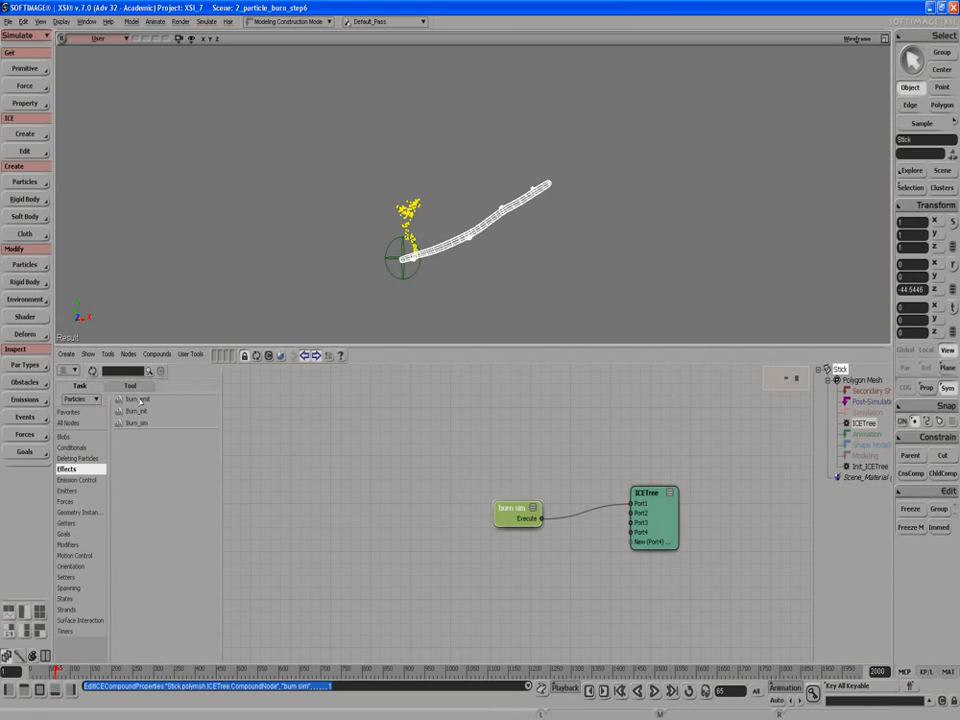
{"action": "left_click", "coordinate": [140, 400]}
{"action": "left_click_drag", "start_coordinate": [133, 400], "coordinate": [310, 447]}
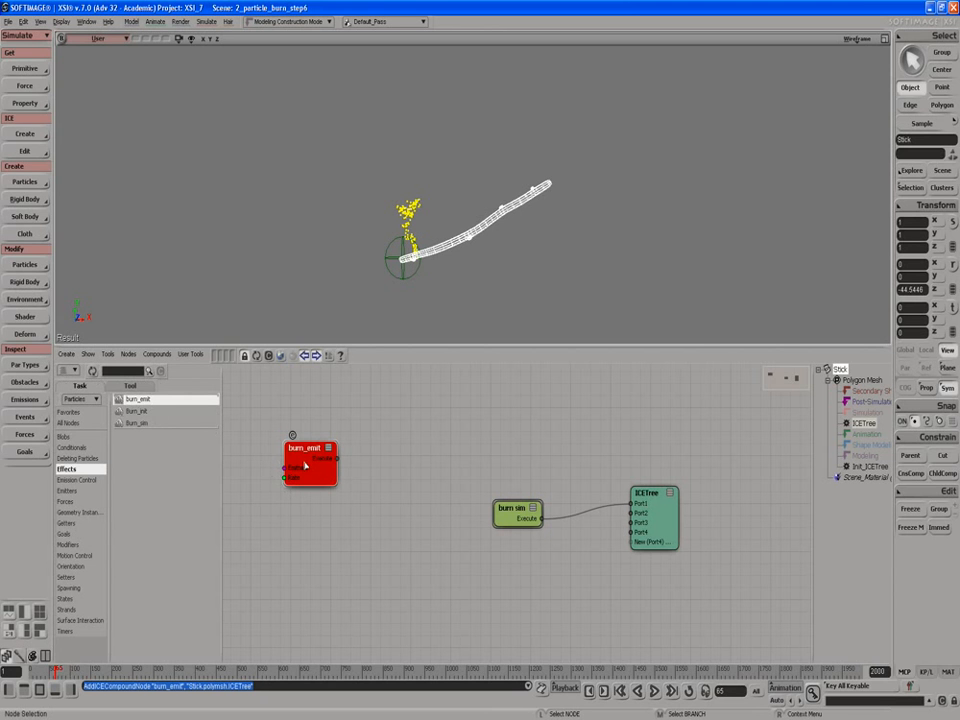
{"action": "key", "text": "Delete"}
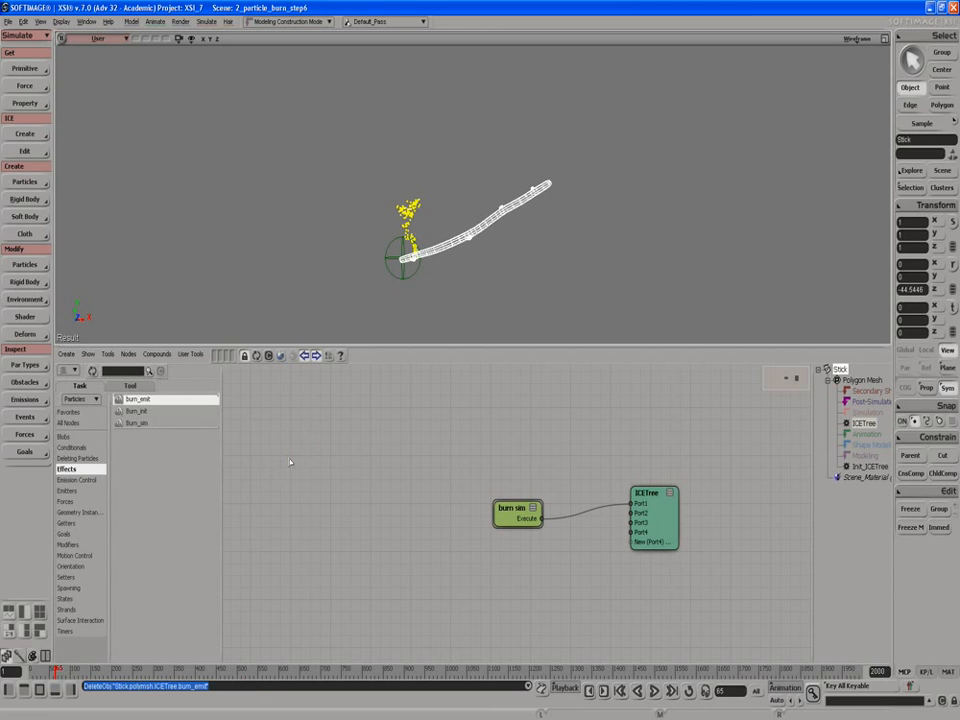